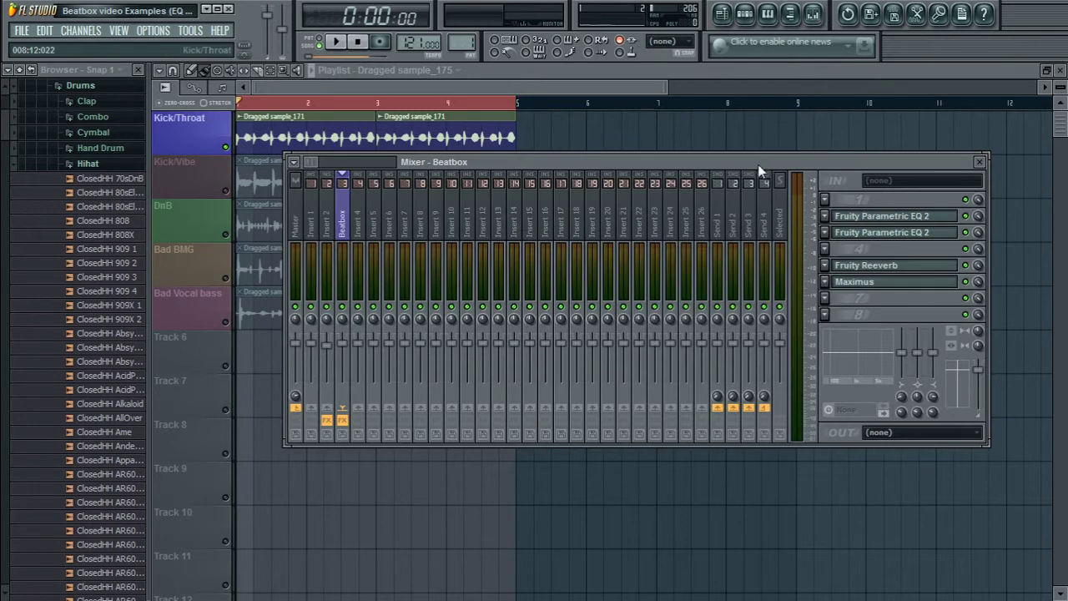
# Bypass all effects on the Beatbox mixer channel and play the Kick/Throat track dry
pyautogui.moveTo(751, 164); pyautogui.dragTo(709, 263)
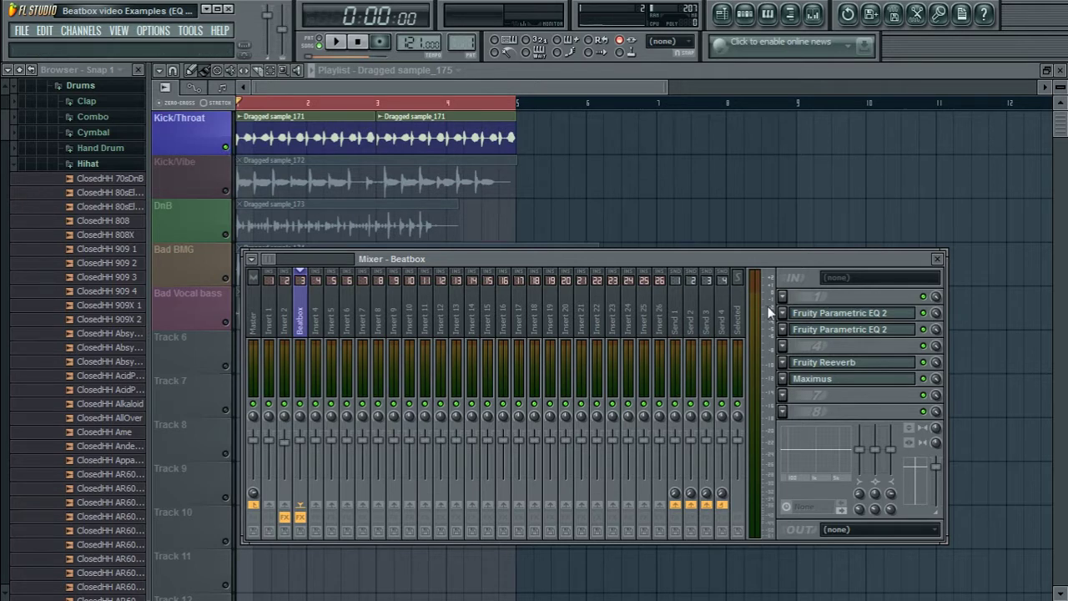
pyautogui.click(923, 313)
pyautogui.click(923, 329)
pyautogui.press('space')
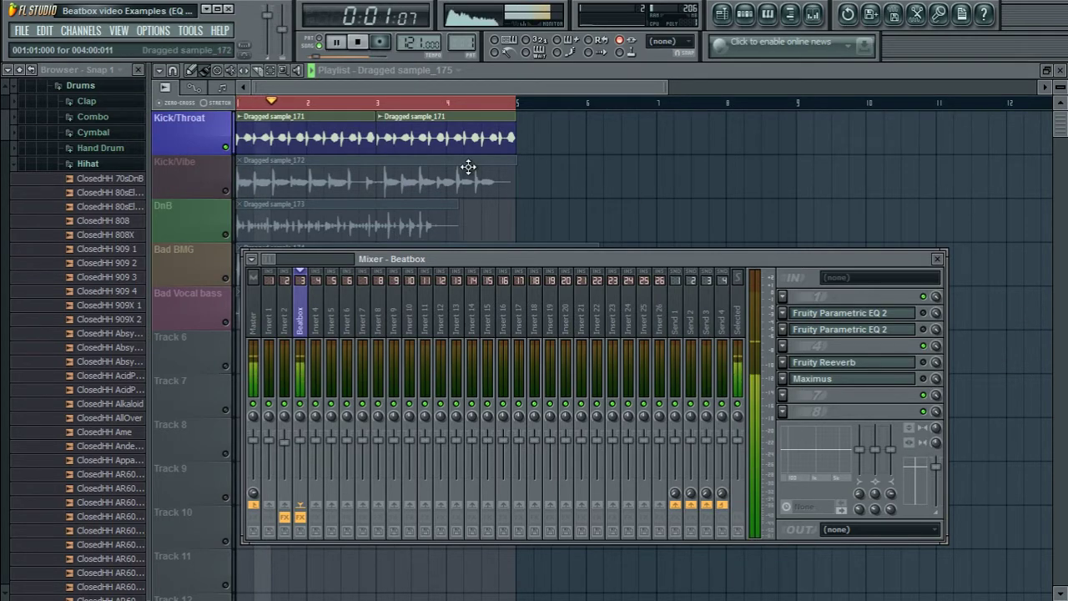
pyautogui.press('space')
# Unmute the Kick/Vibe track, mute Kick/Throat, and play Kick/Vibe without effects
pyautogui.click(226, 191)
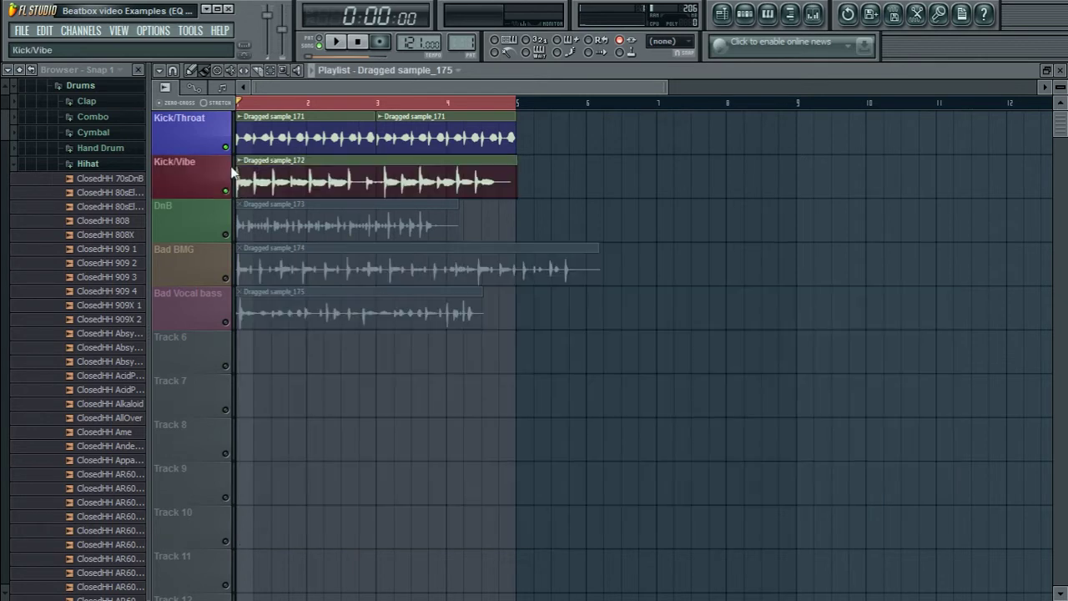
pyautogui.click(225, 147)
pyautogui.press('space')
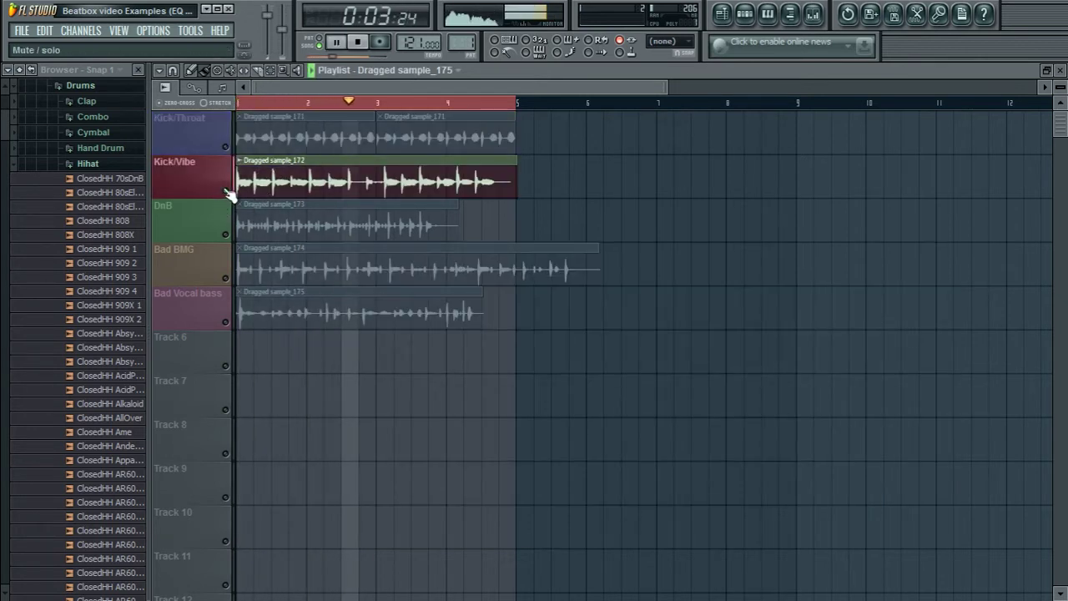
pyautogui.press('space')
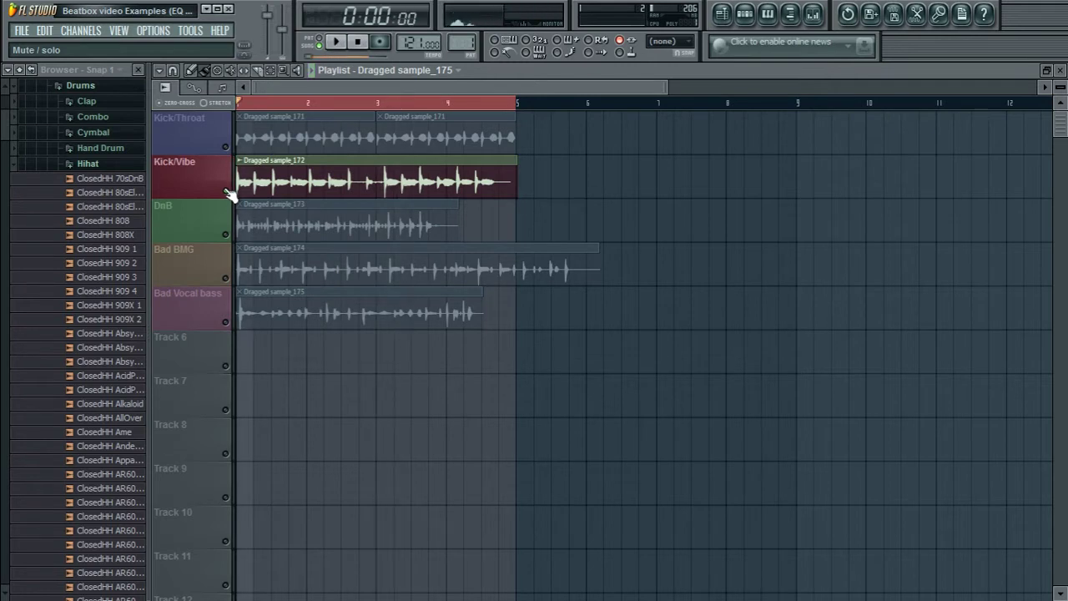
# Switch the audible track from Kick/Vibe to DnB and play it without effects
pyautogui.click(226, 191)
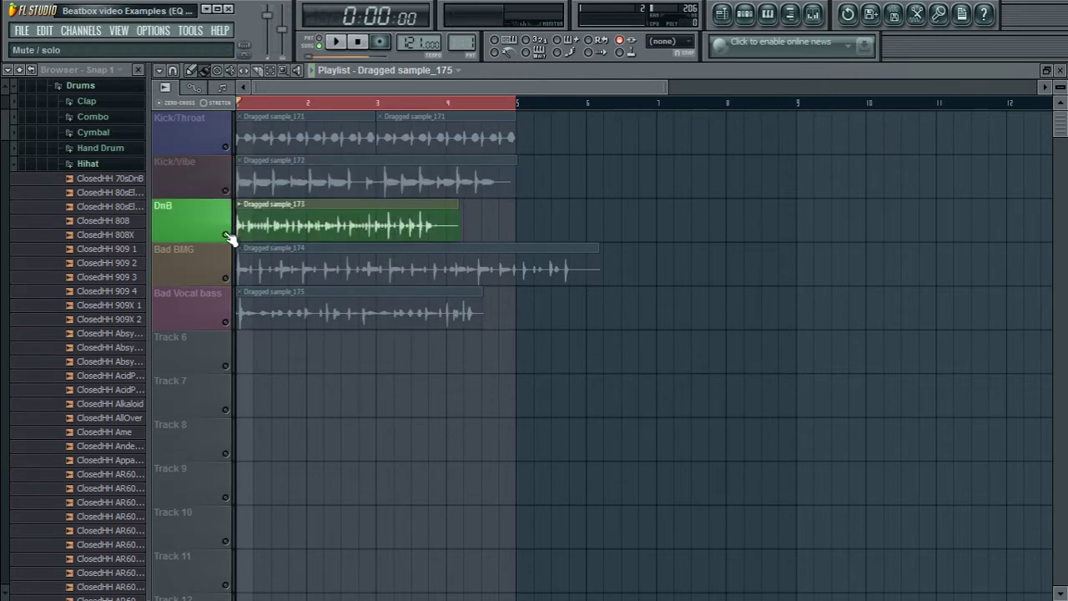
pyautogui.press('space')
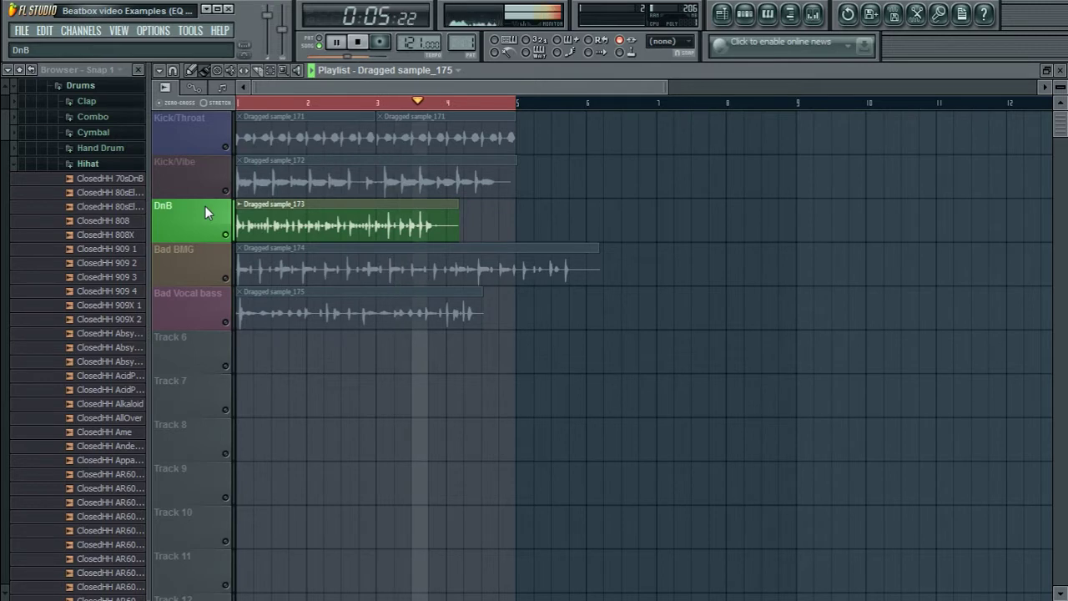
pyautogui.press('space')
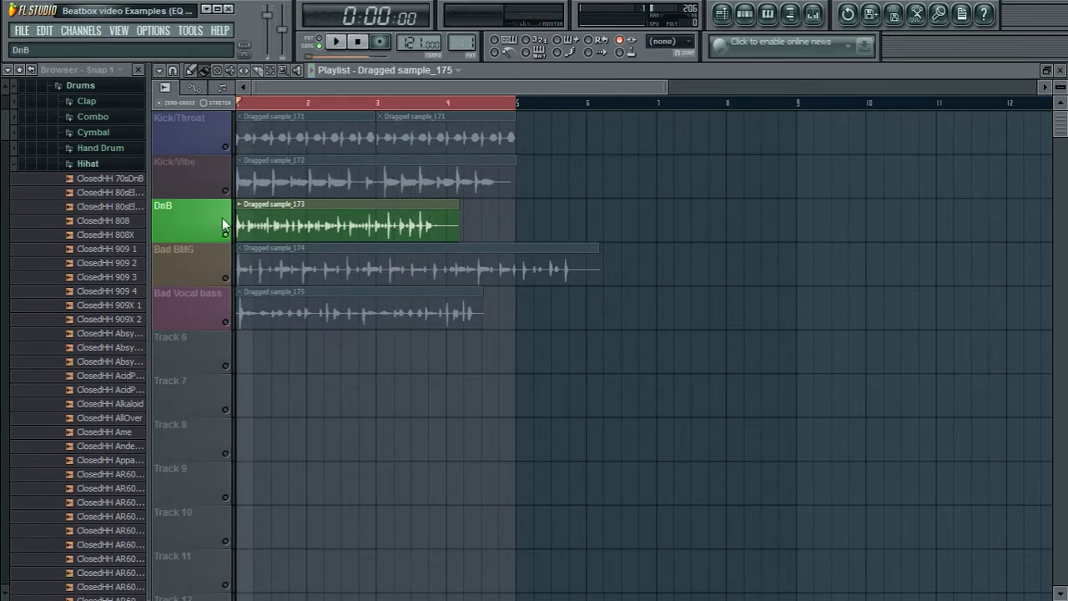
# Unmute the Kick/Vibe and Kick/Throat tracks and re-enable all effects on the Beatbox mixer channel
pyautogui.click(225, 191)
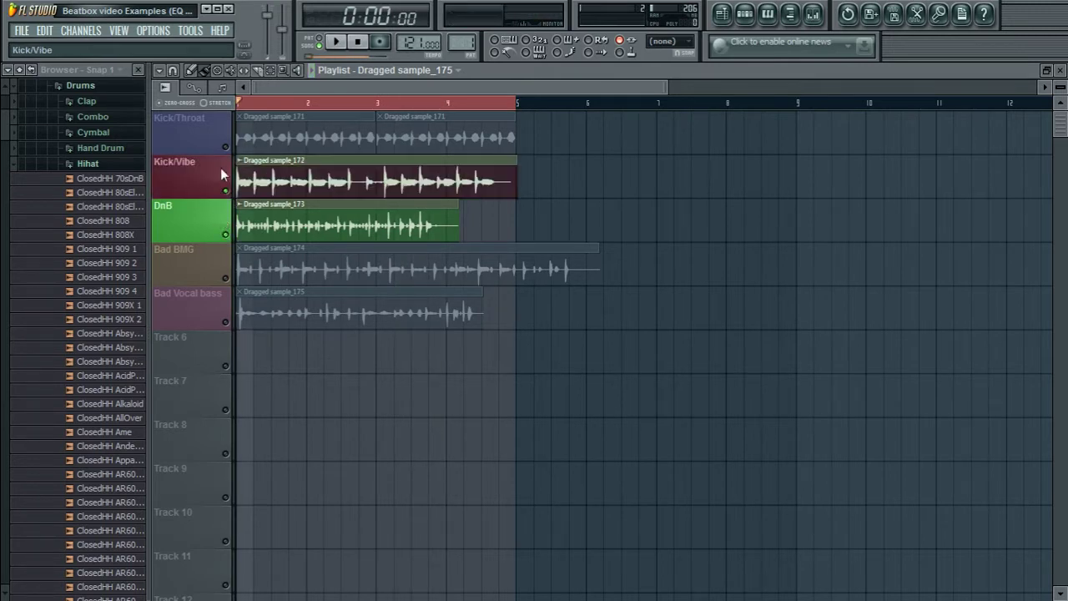
pyautogui.click(224, 148)
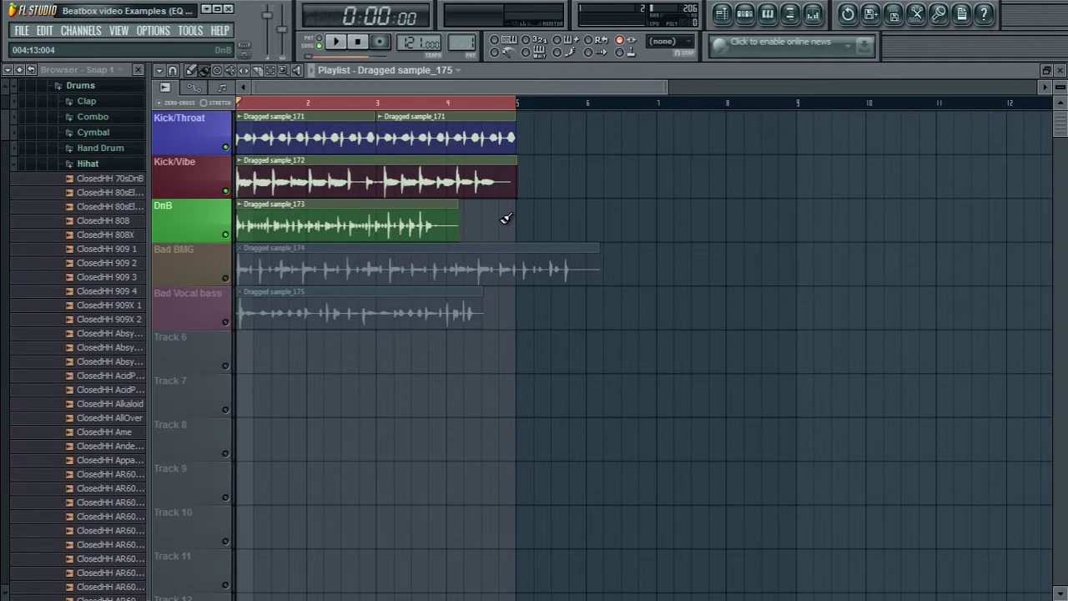
pyautogui.click(812, 13)
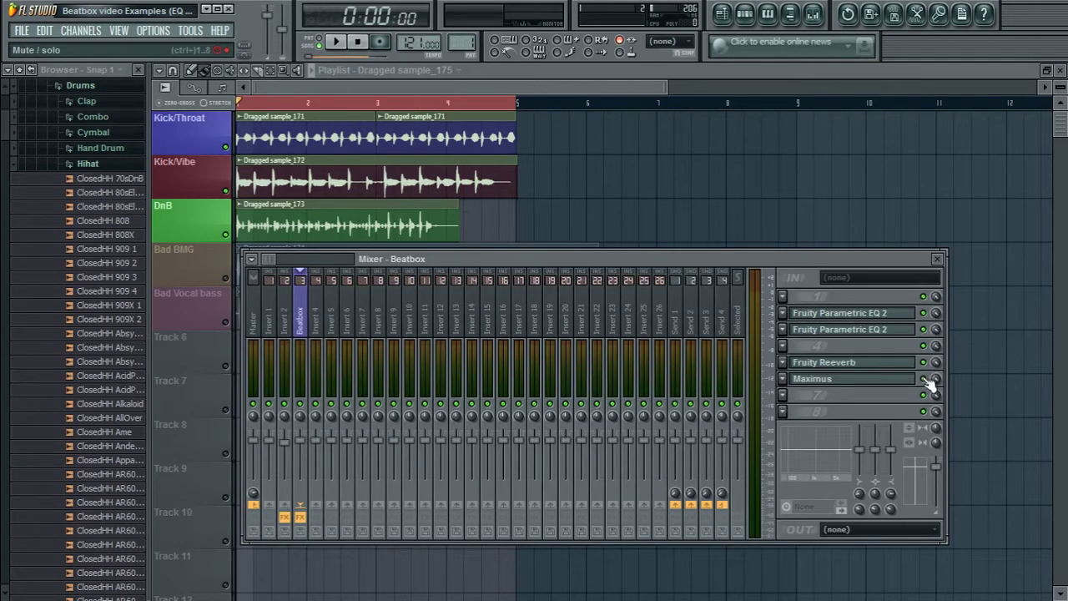
# Mute the DnB and Kick/Vibe tracks and play Kick/Throat with the Beatbox channel effects on
pyautogui.click(225, 234)
pyautogui.click(225, 191)
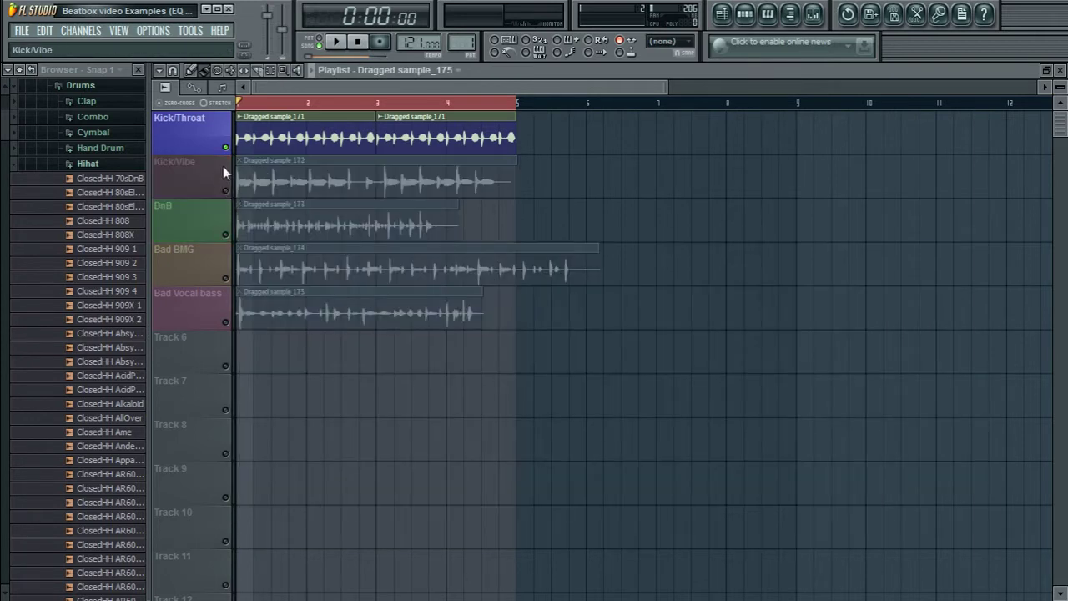
pyautogui.click(813, 13)
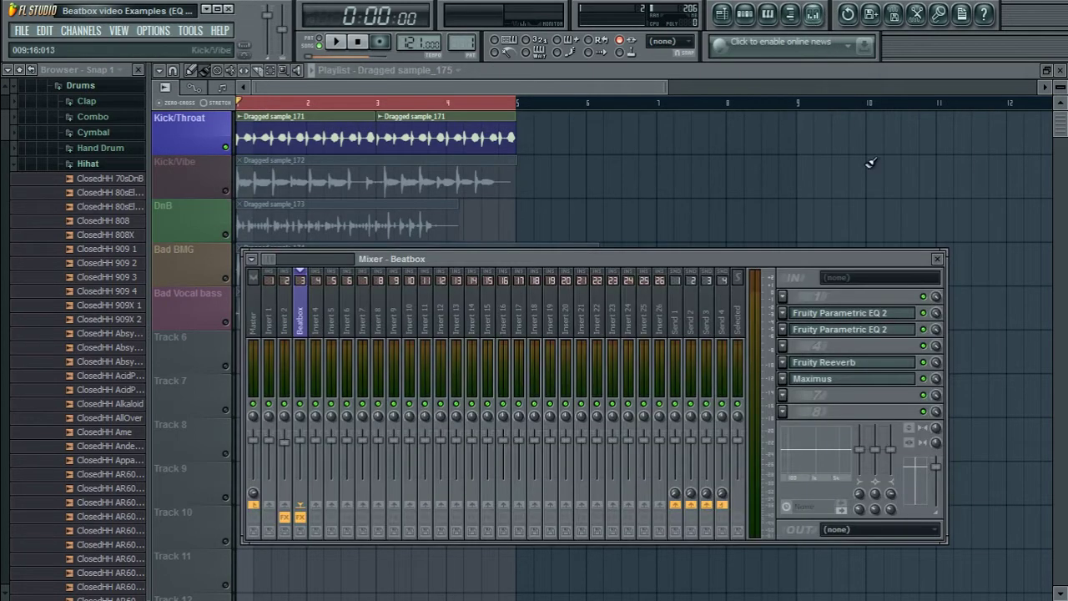
pyautogui.press('space')
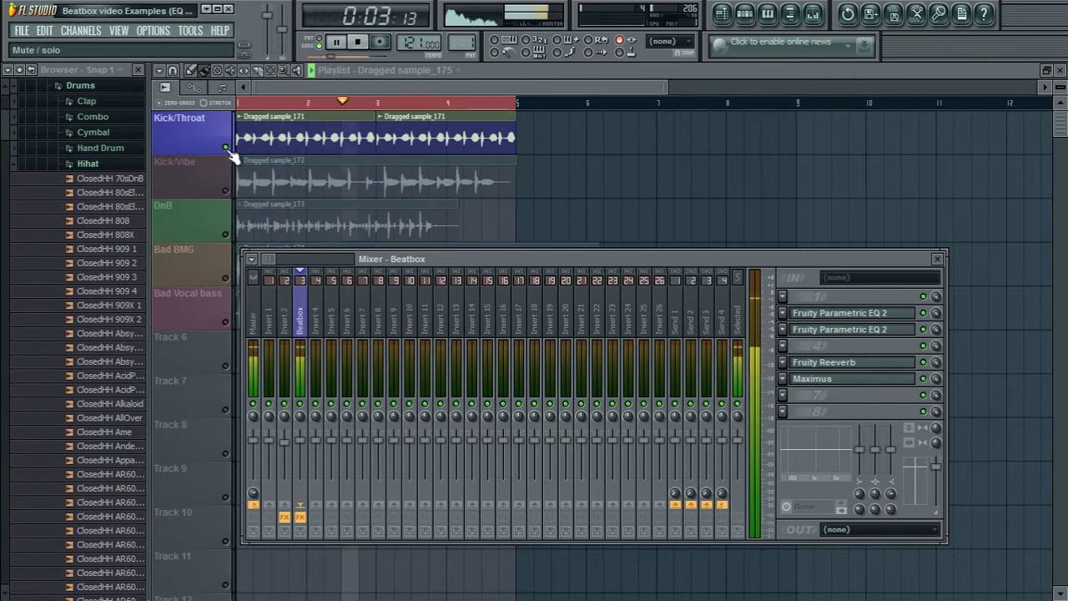
# Solo the Kick/Vibe track and listen to it with the effects enabled
pyautogui.press('F9')
pyautogui.rightClick(225, 191)
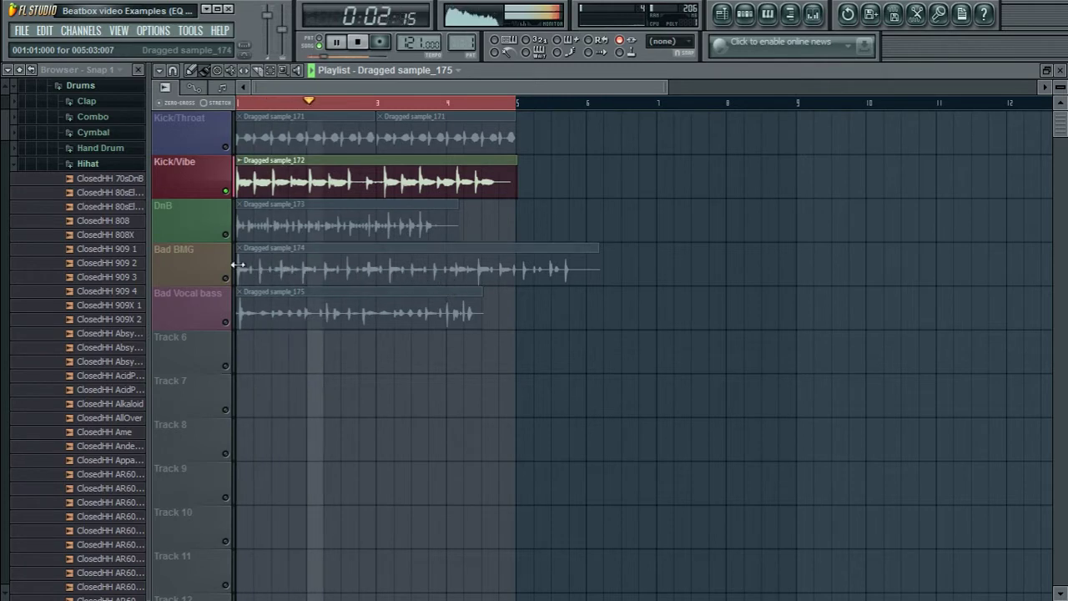
pyautogui.press('space')
# Mute Kick/Vibe, unmute DnB, and play the DnB track with the effects enabled
pyautogui.click(226, 192)
pyautogui.click(227, 235)
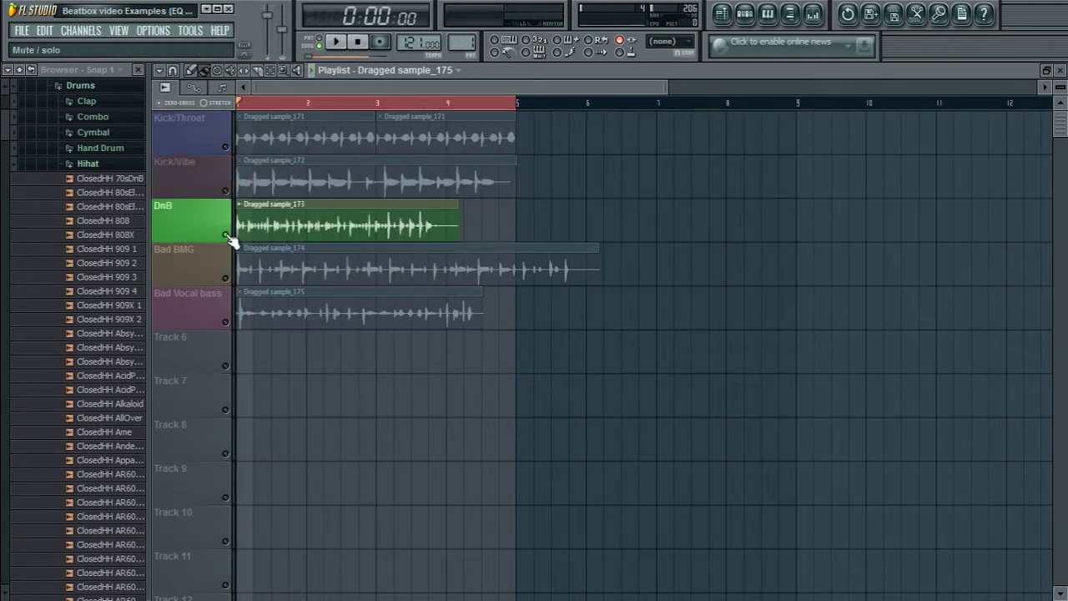
pyautogui.press('space')
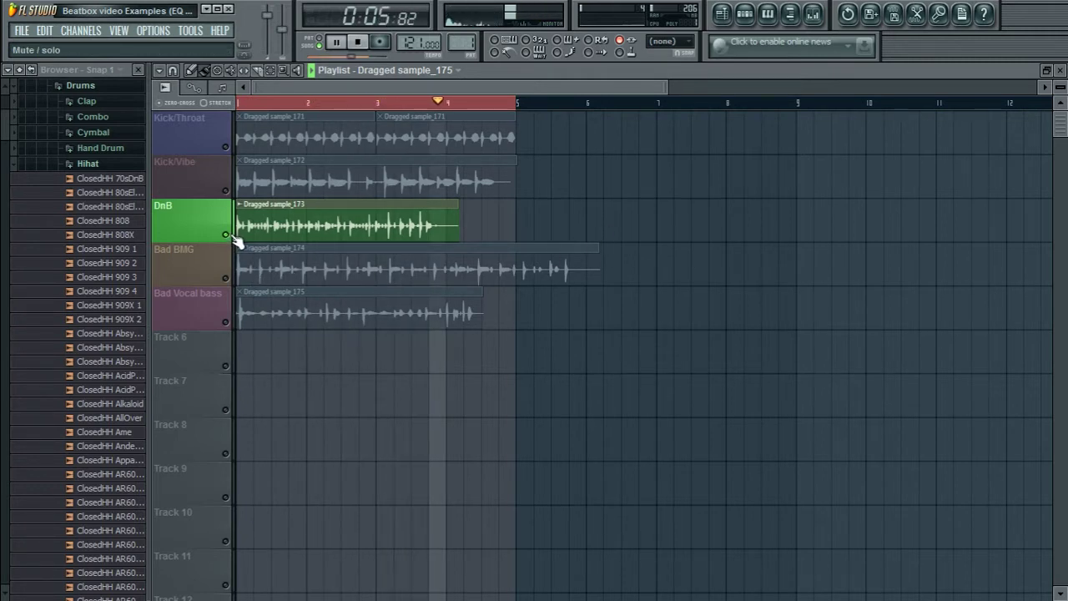
pyautogui.press('space')
# Unmute the Kick/Vibe and Kick/Throat tracks and bring up the Beatbox mixer channel, clear of the active clips
pyautogui.click(225, 190)
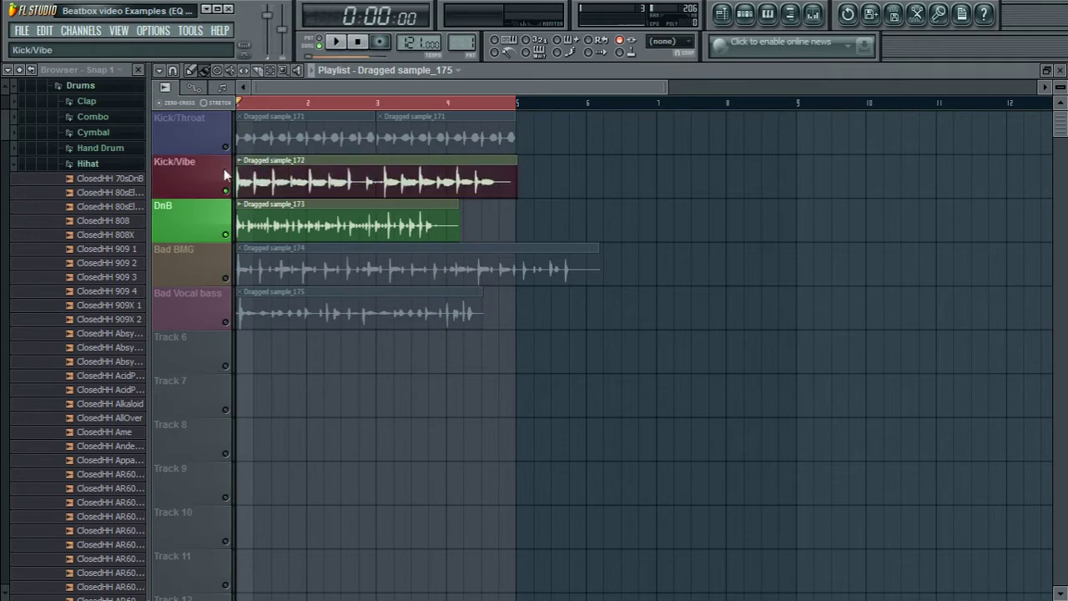
pyautogui.click(225, 147)
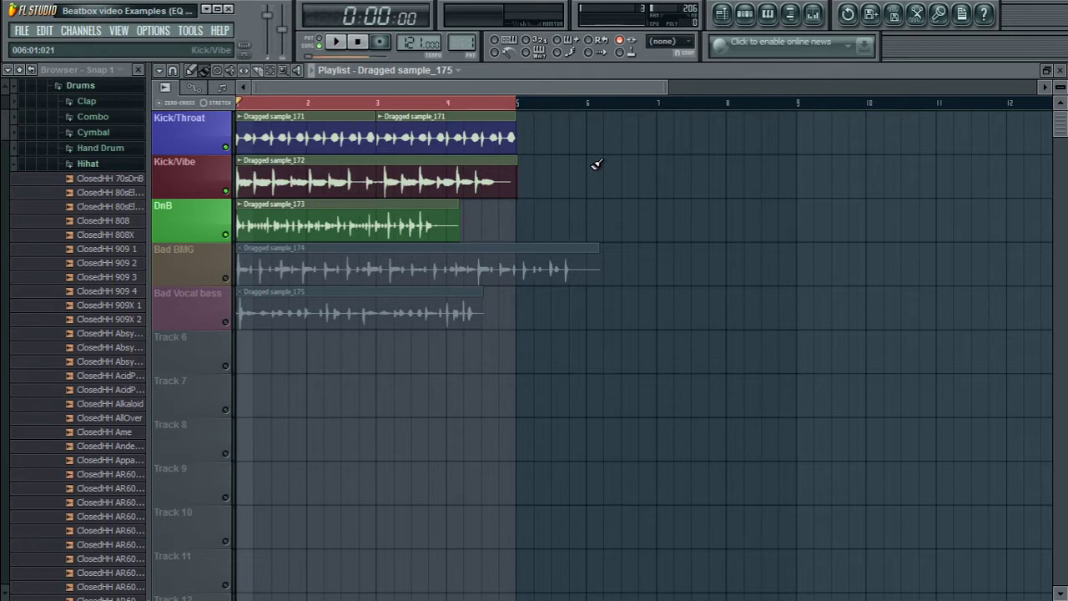
pyautogui.click(812, 13)
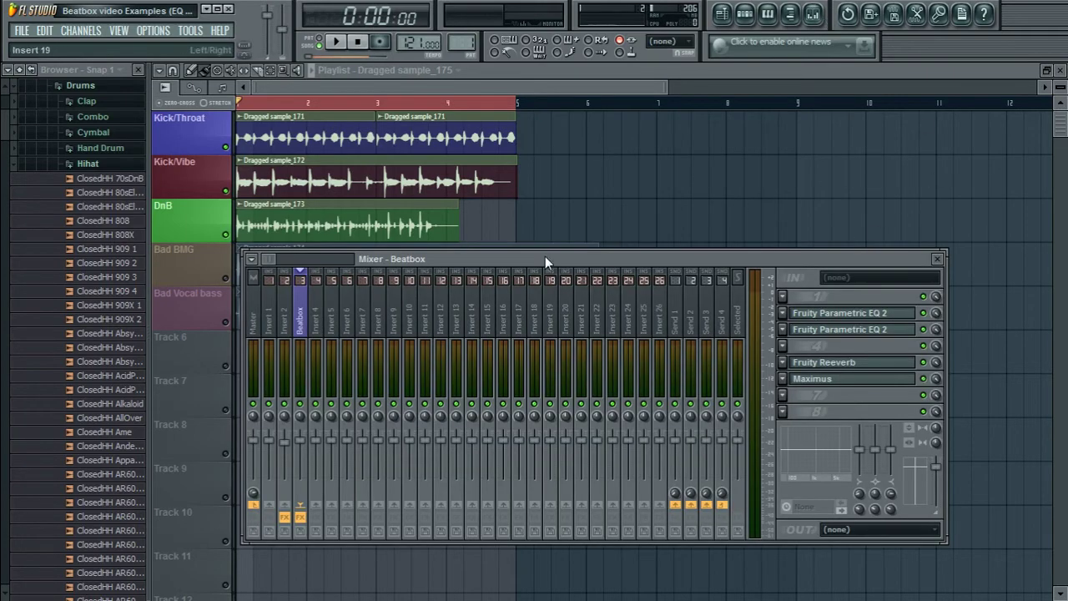
pyautogui.moveTo(545, 258); pyautogui.dragTo(575, 255)
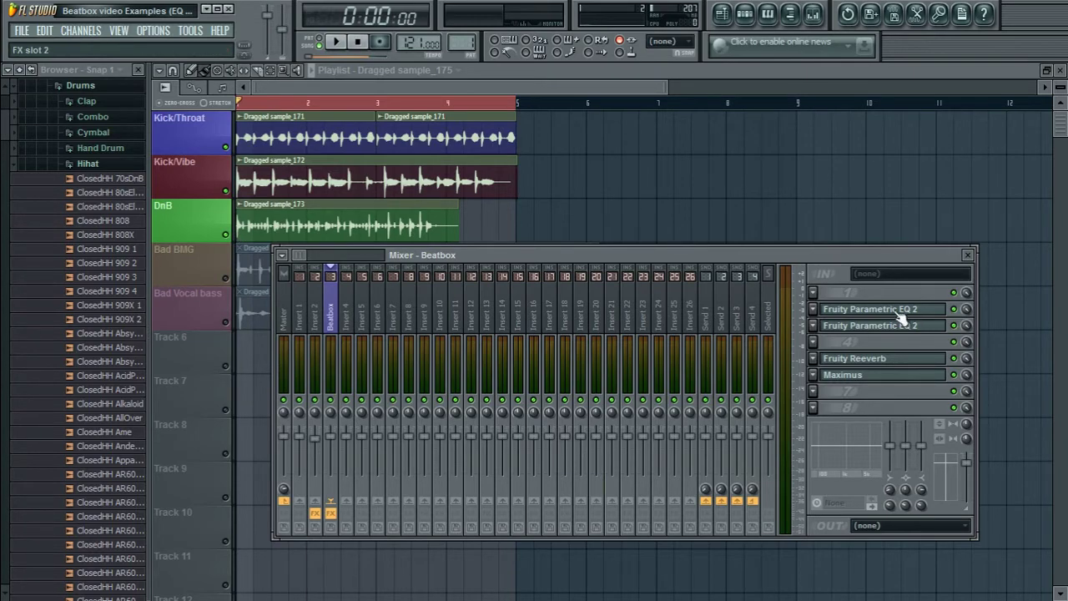
pyautogui.moveTo(826, 260); pyautogui.dragTo(858, 290)
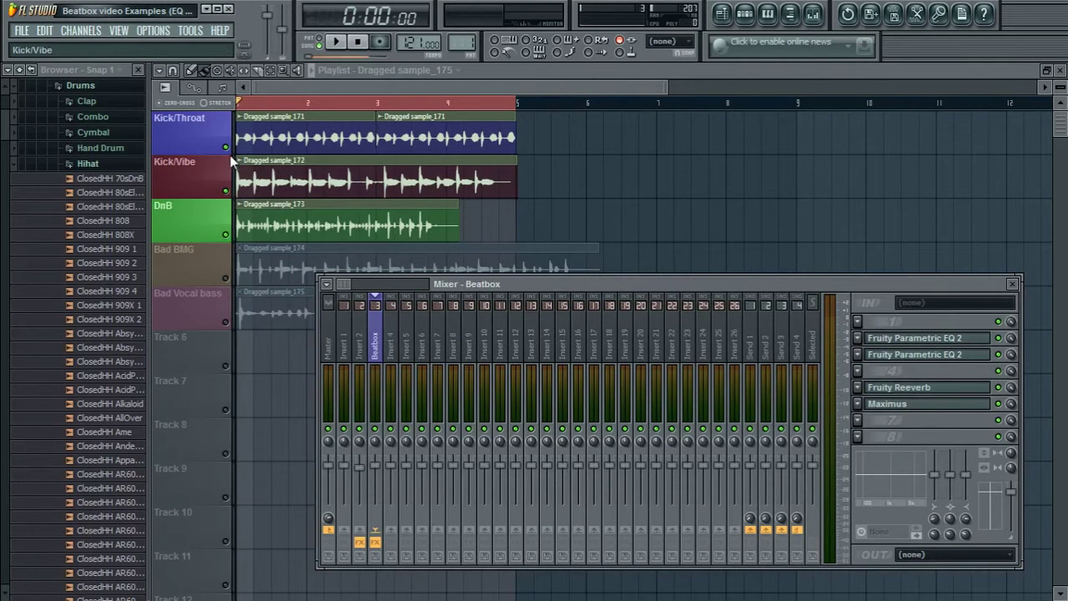
# Mute Kick/Throat and DnB, play Kick/Vibe briefly, and bring the mixer back up
pyautogui.click(225, 147)
pyautogui.click(226, 234)
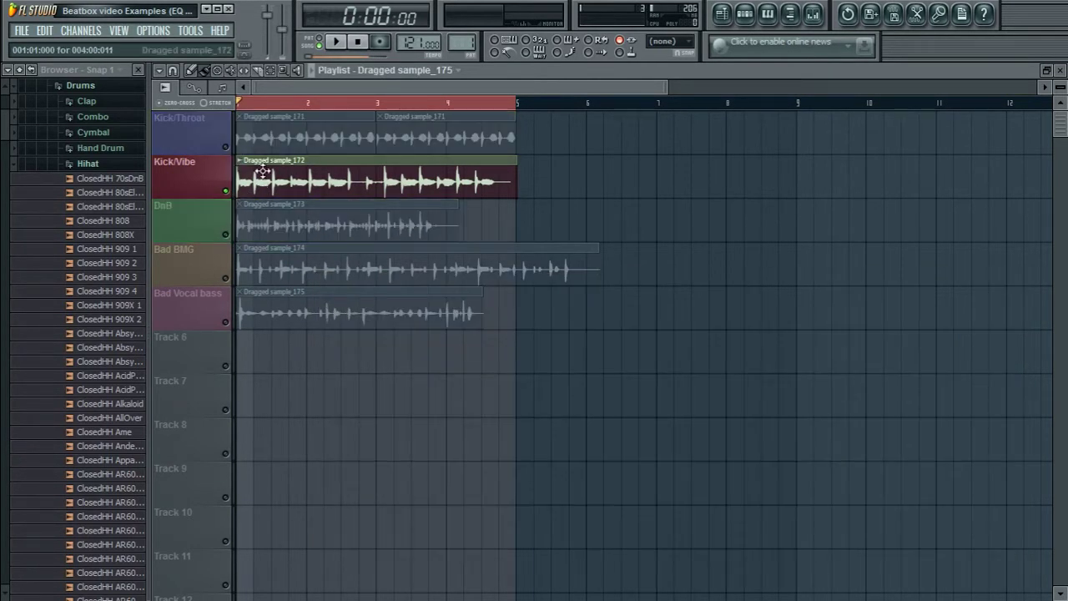
pyautogui.press('space')
pyautogui.press('space')
pyautogui.click(813, 13)
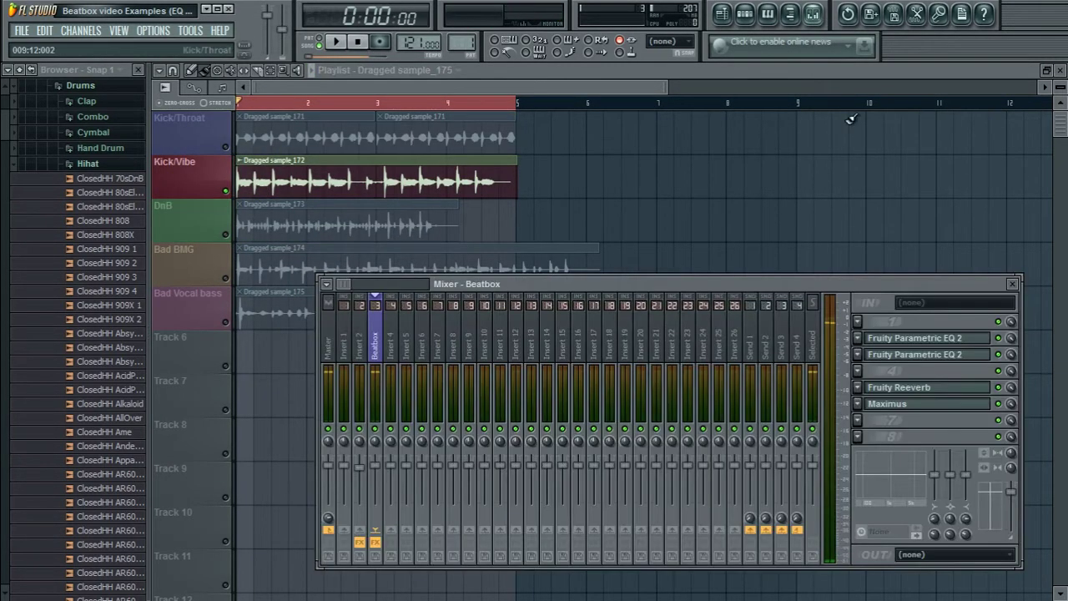
pyautogui.moveTo(832, 276); pyautogui.dragTo(792, 222)
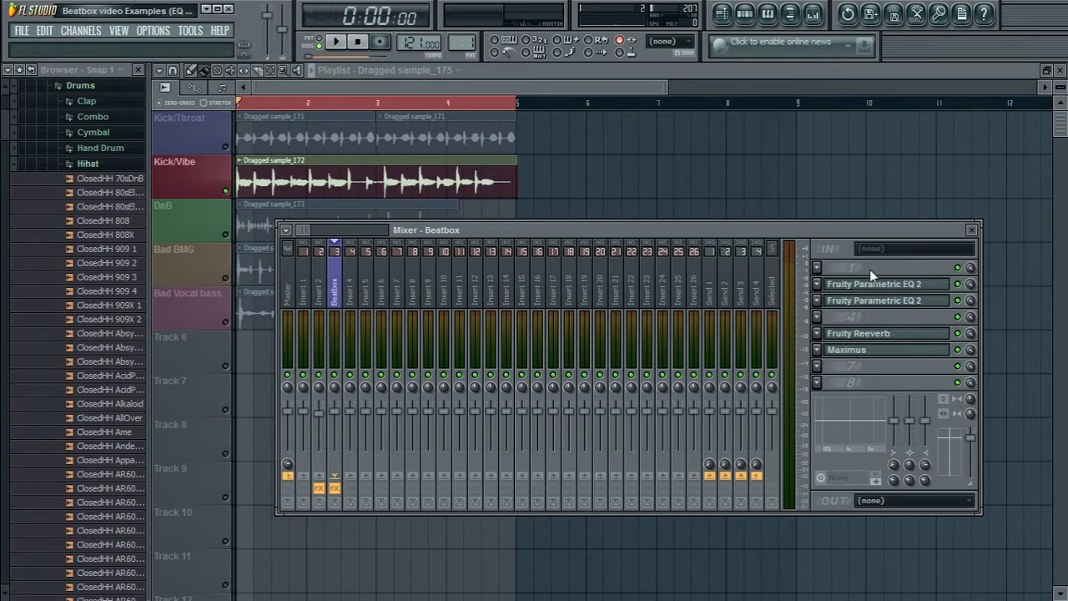
# Bypass every Beatbox effect except the first Fruity Parametric EQ 2, open that EQ, and play Kick/Vibe through it
pyautogui.click(958, 334)
pyautogui.click(926, 288)
pyautogui.moveTo(504, 286); pyautogui.dragTo(603, 242)
pyautogui.press('space')
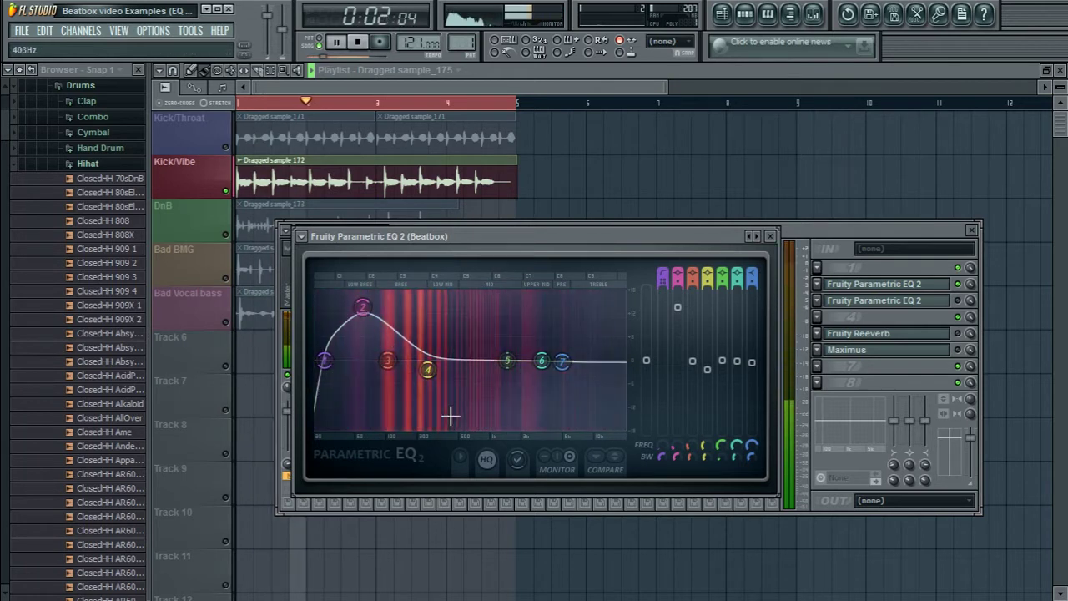
pyautogui.press('space')
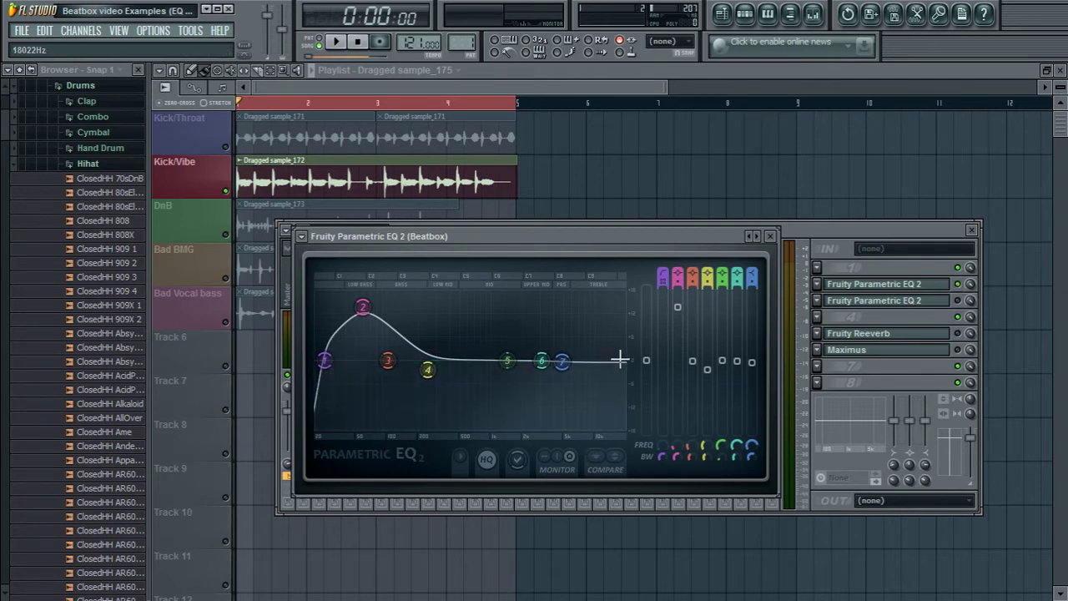
# Boost band 2 of the first Parametric EQ 2 slightly more at about 71 Hz and audition Kick/Vibe
pyautogui.moveTo(363, 307)
pyautogui.mouseDown()
pyautogui.moveTo(365, 357)
pyautogui.moveTo(371, 302)
pyautogui.mouseUp()
pyautogui.press('space')
pyautogui.press('space')
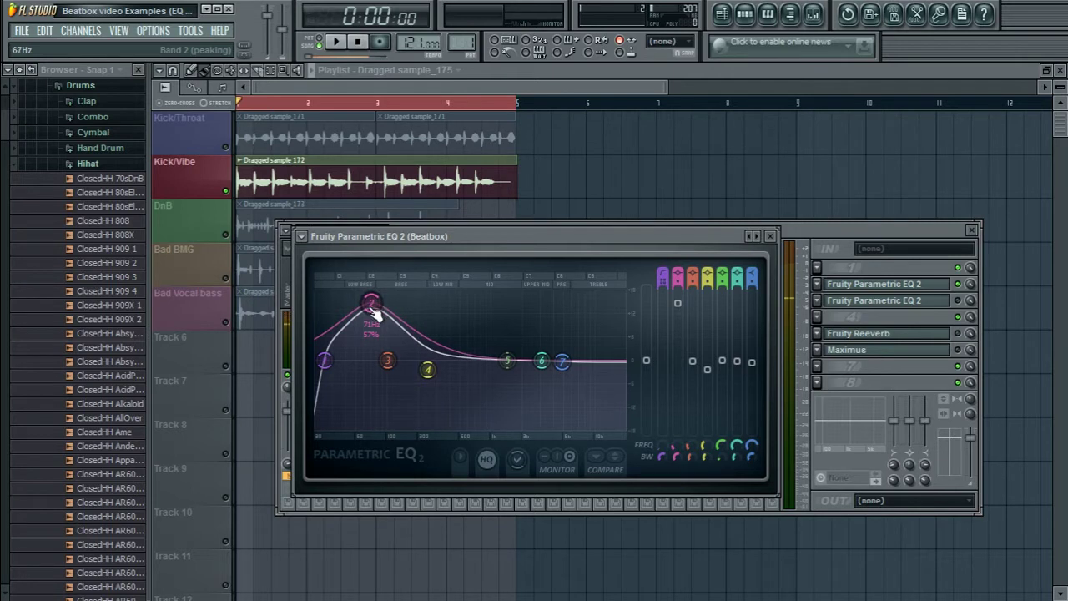
pyautogui.press('space')
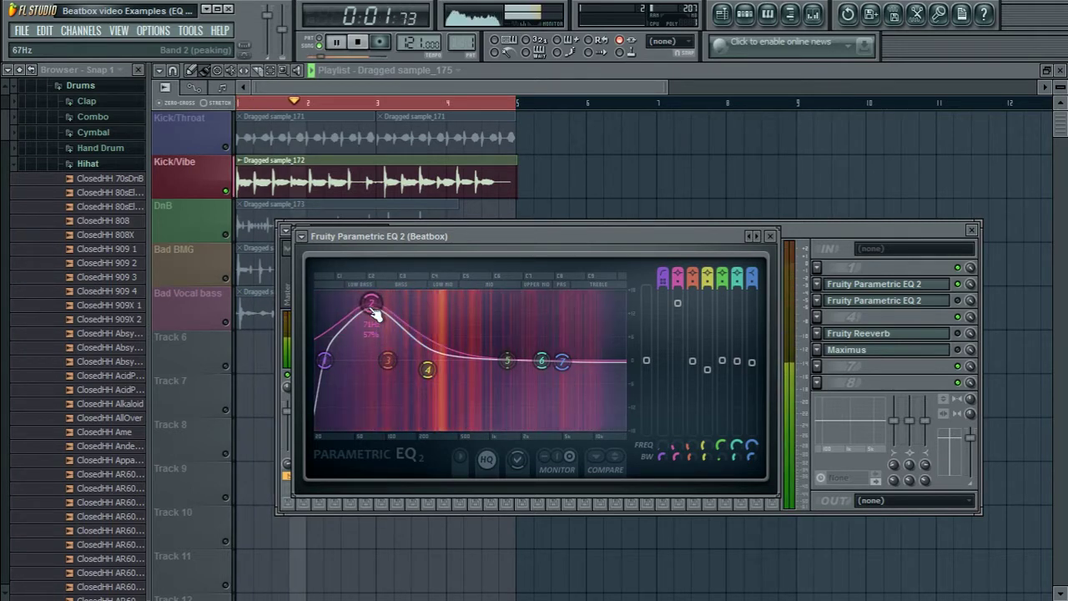
pyautogui.press('space')
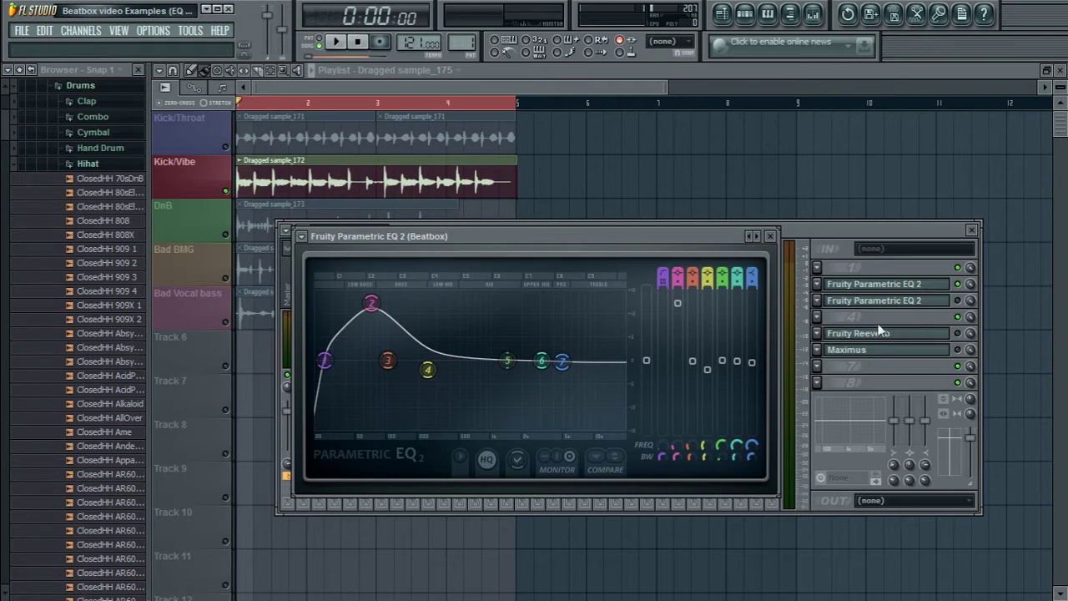
# Open the second Fruity Parametric EQ 2 in slot 3, place its window beside the effect slots, and enable it
pyautogui.click(913, 303)
pyautogui.click(914, 308)
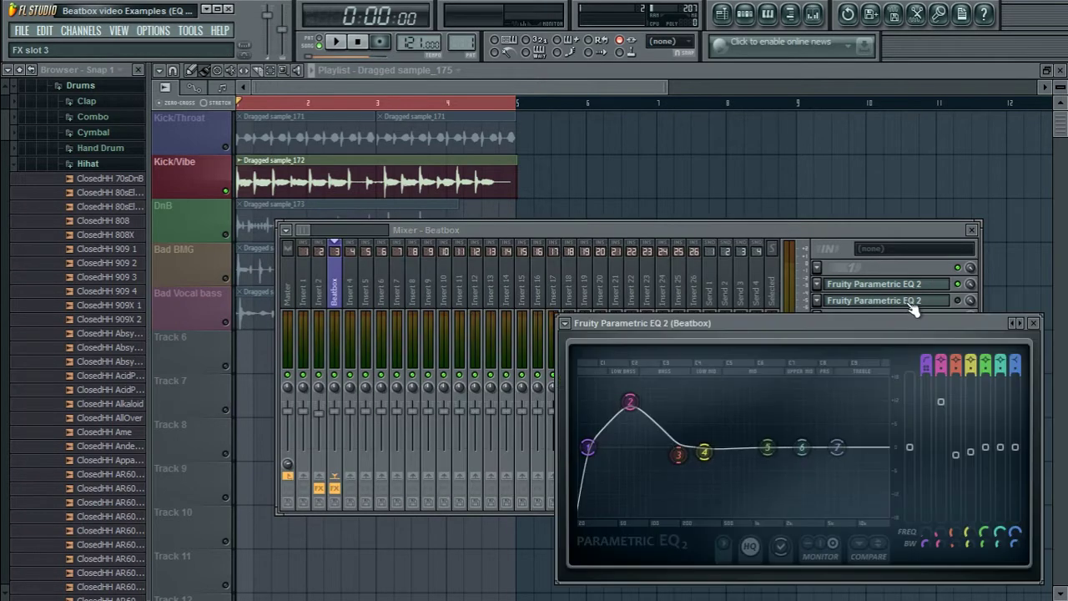
pyautogui.moveTo(899, 322); pyautogui.dragTo(633, 300)
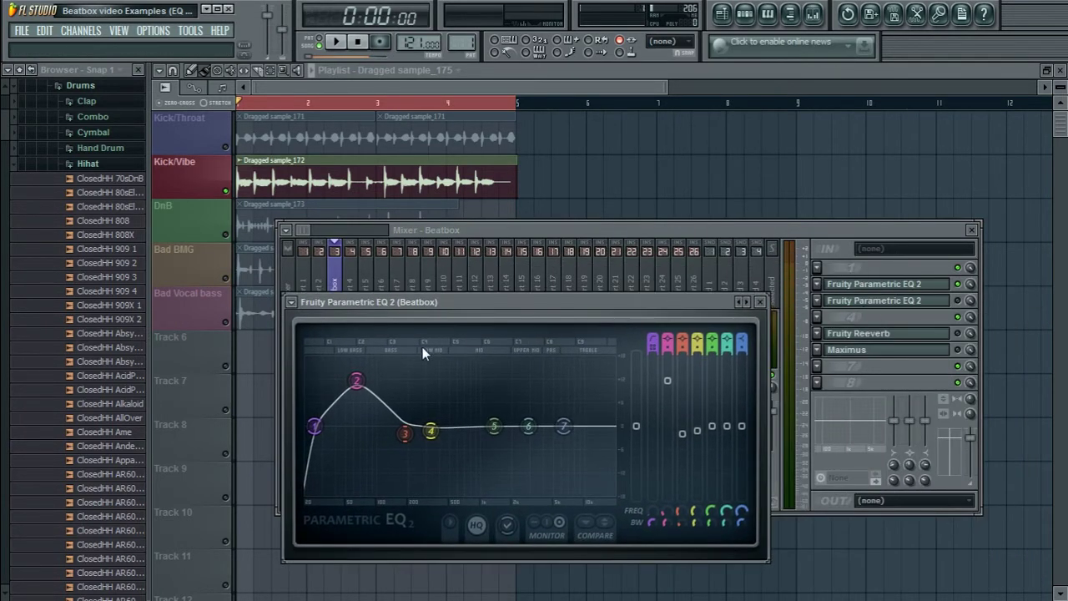
pyautogui.click(964, 306)
pyautogui.click(877, 305)
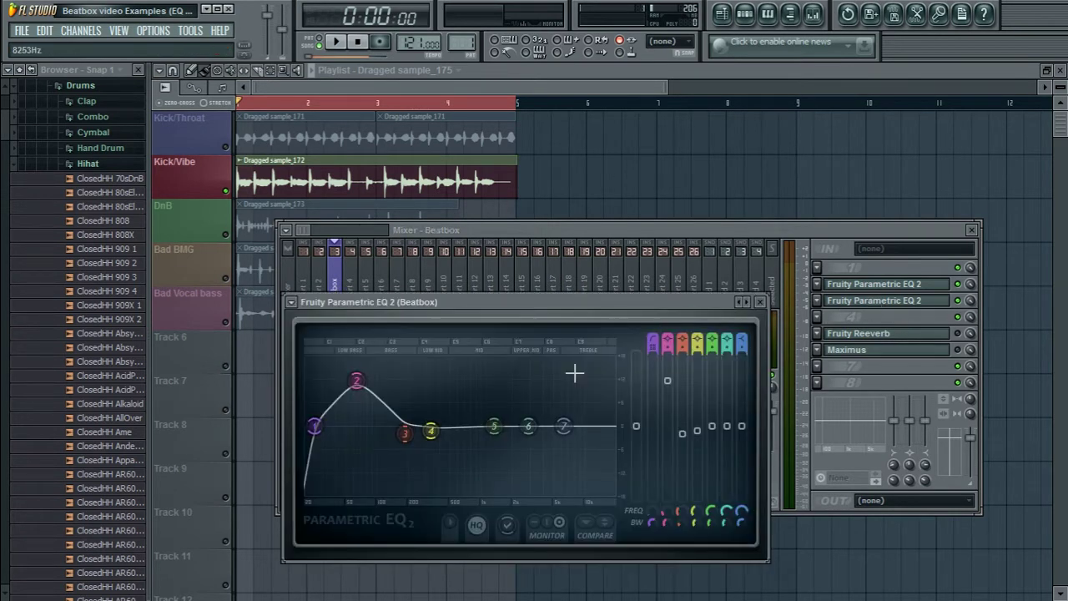
# Raise the low-bass boost of band 2 in the second Parametric EQ 2 and audition Kick/Vibe through both EQs
pyautogui.moveTo(356, 380)
pyautogui.mouseDown()
pyautogui.moveTo(353, 424)
pyautogui.moveTo(359, 371)
pyautogui.mouseUp()
pyautogui.press('space')
pyautogui.press('space')
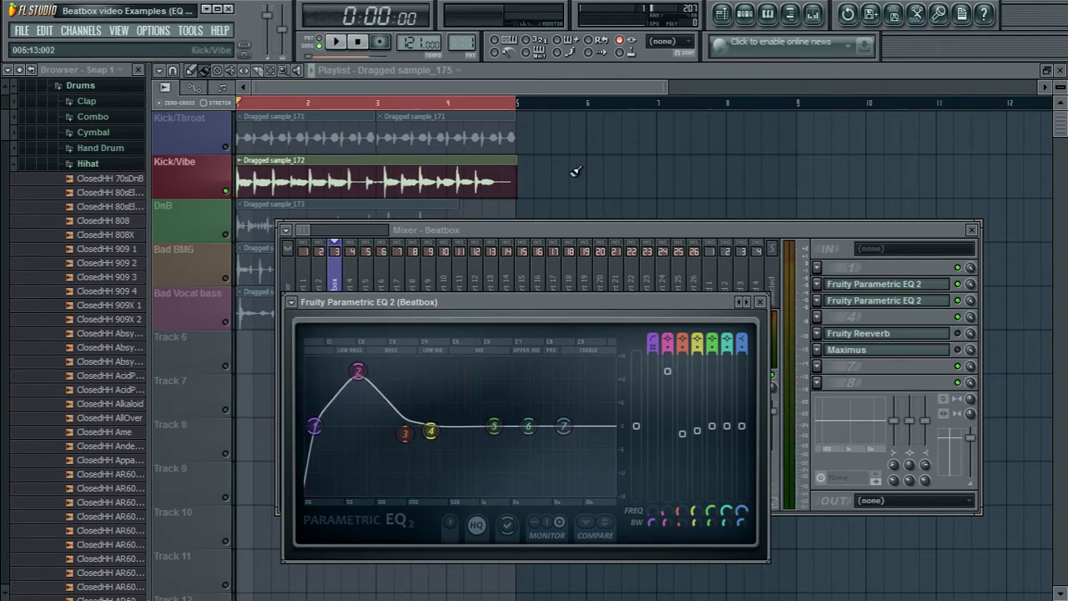
pyautogui.press('space')
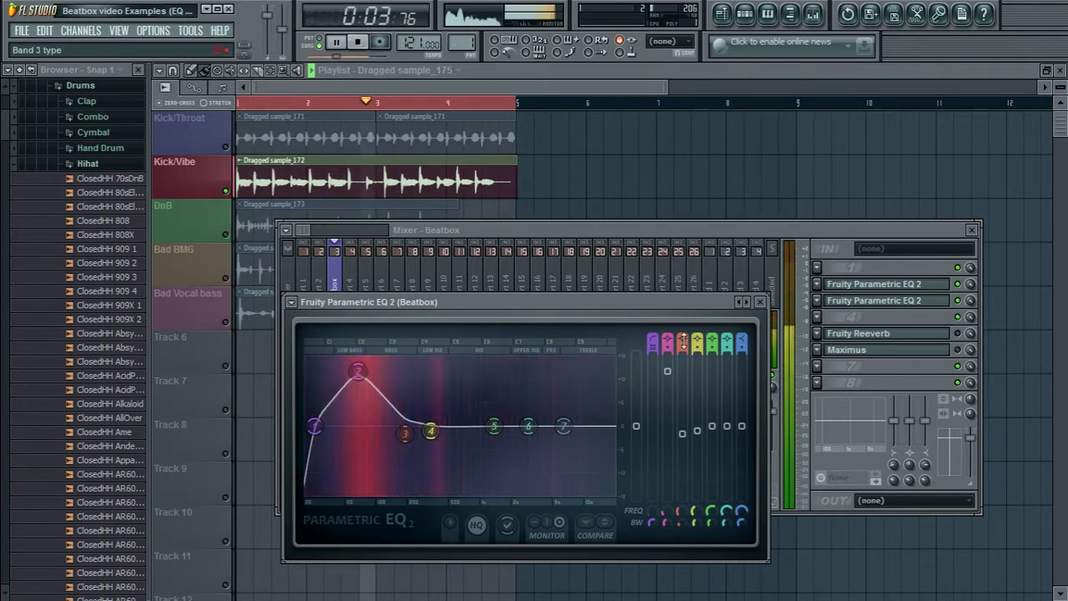
# Stop playback, inspect bands 2 and 4 of the second Parametric EQ 2, and audition Kick/Vibe through both EQs again
pyautogui.press('space')
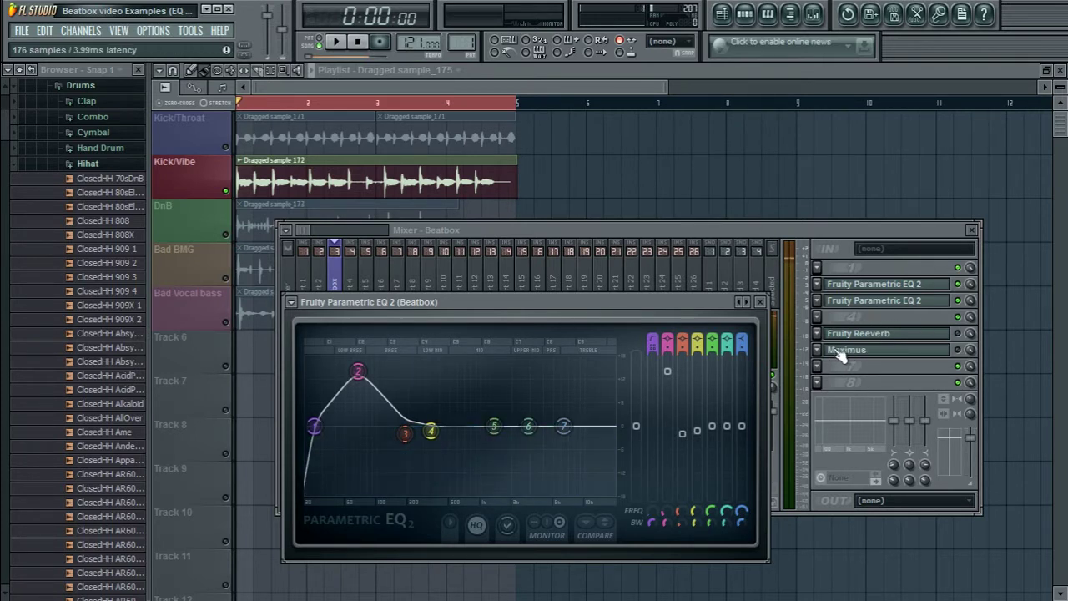
pyautogui.moveTo(342, 390)
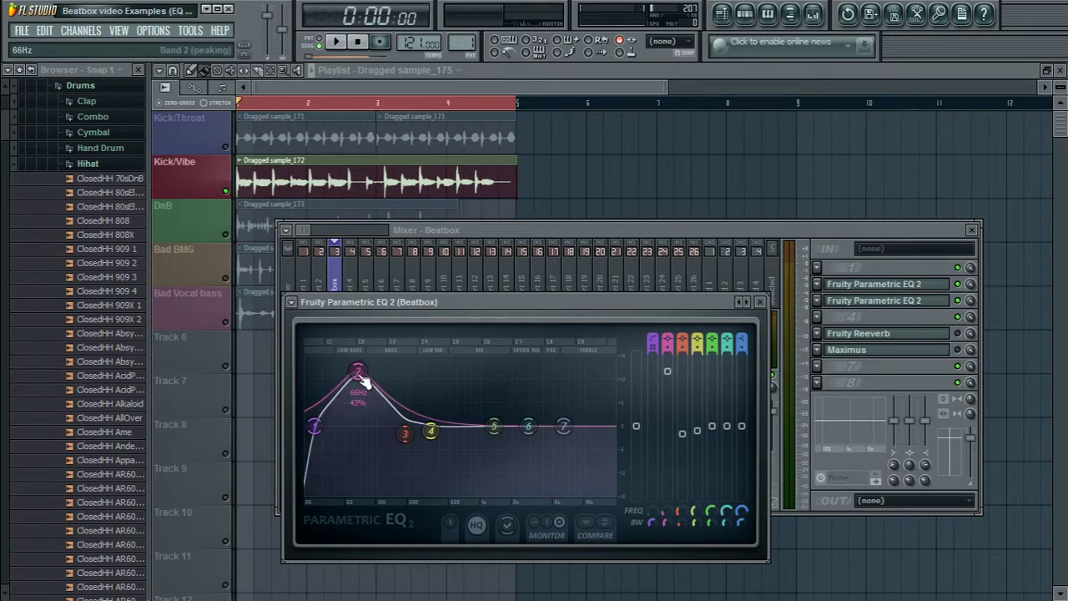
pyautogui.moveTo(431, 429)
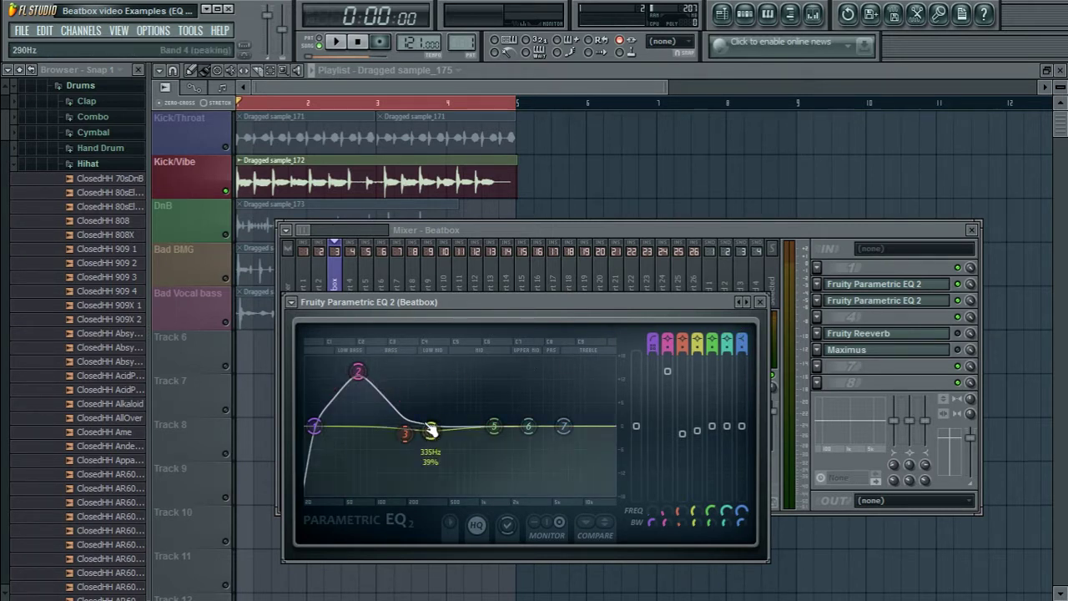
pyautogui.press('space')
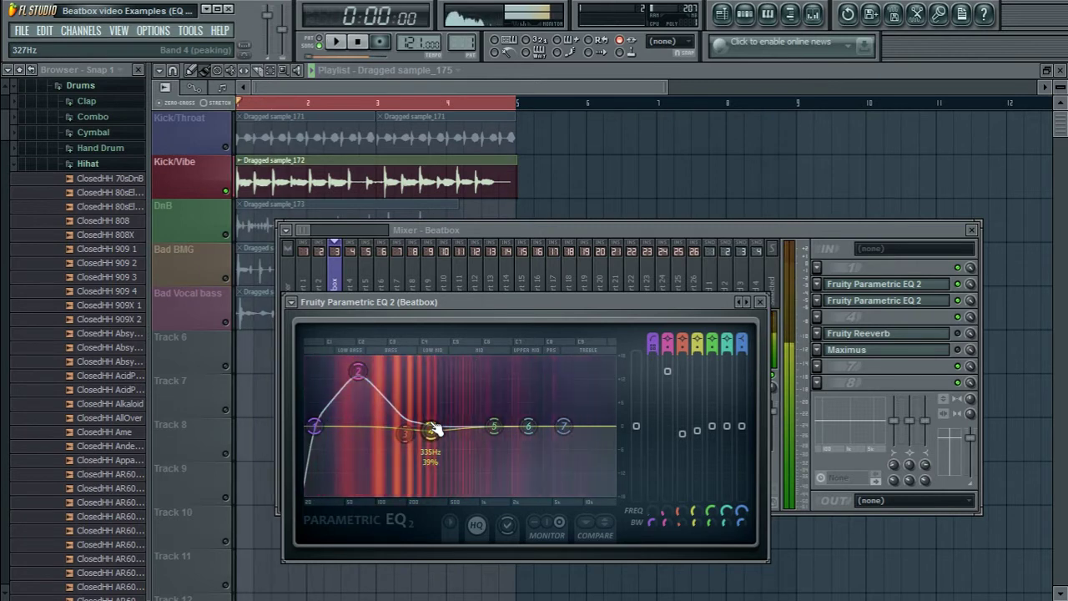
pyautogui.press('space')
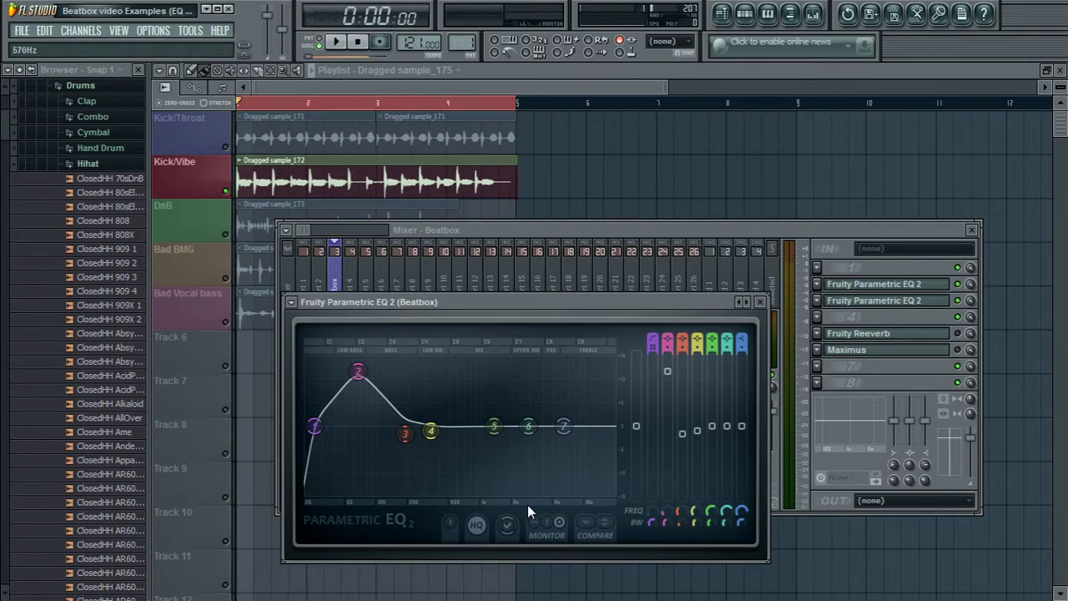
# Reopen the first Parametric EQ 2 and arrange both EQ windows one above the other so both curves can be compared
pyautogui.moveTo(580, 311); pyautogui.dragTo(573, 258)
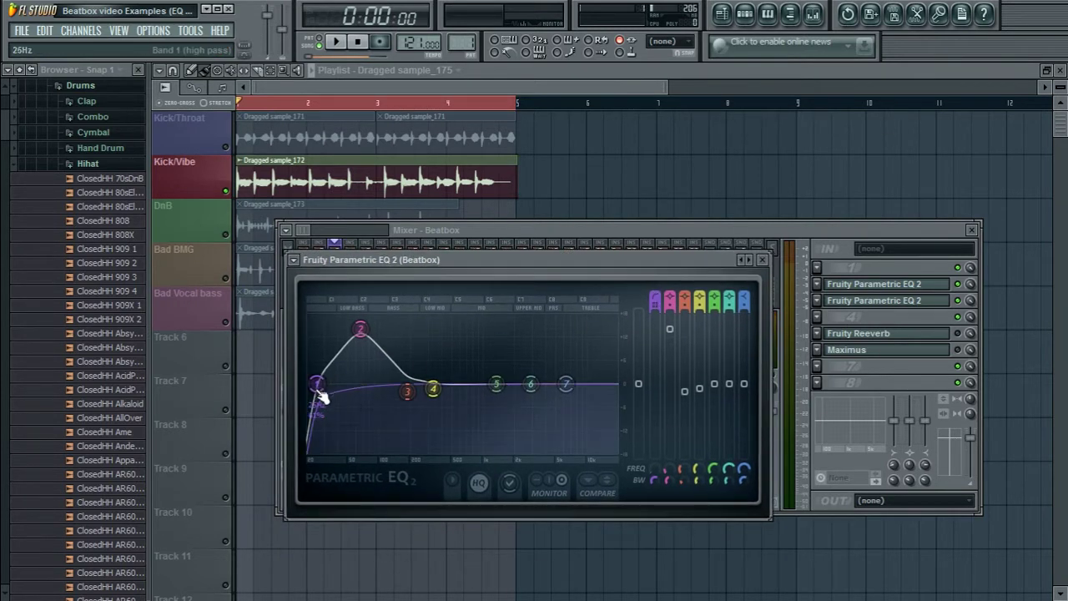
pyautogui.moveTo(321, 397)
pyautogui.mouseDown()
pyautogui.moveTo(309, 468)
pyautogui.moveTo(317, 381)
pyautogui.moveTo(312, 429)
pyautogui.moveTo(321, 394)
pyautogui.mouseUp()
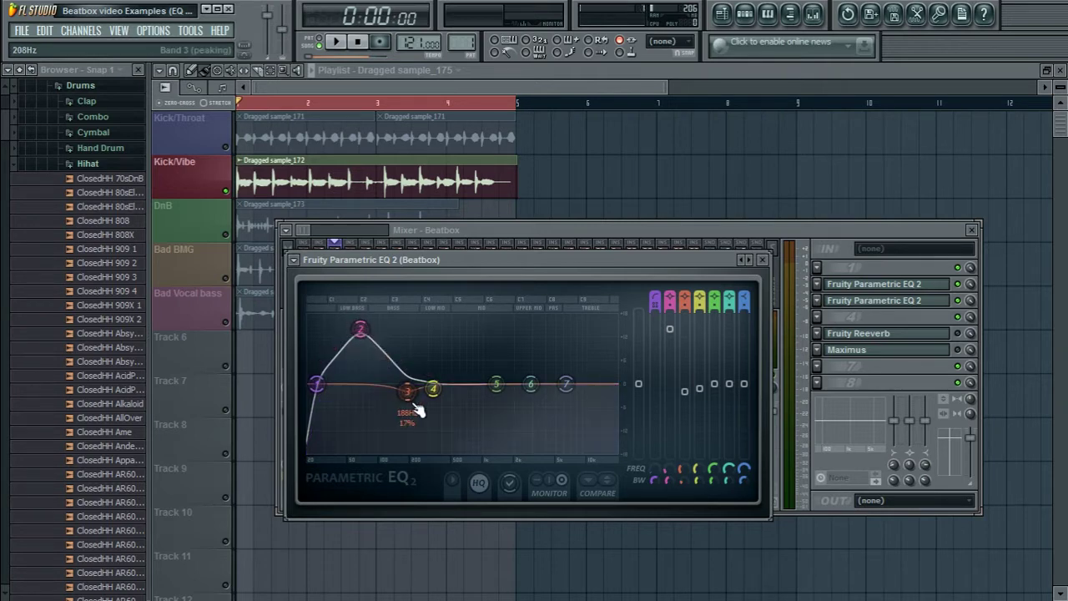
pyautogui.click(895, 287)
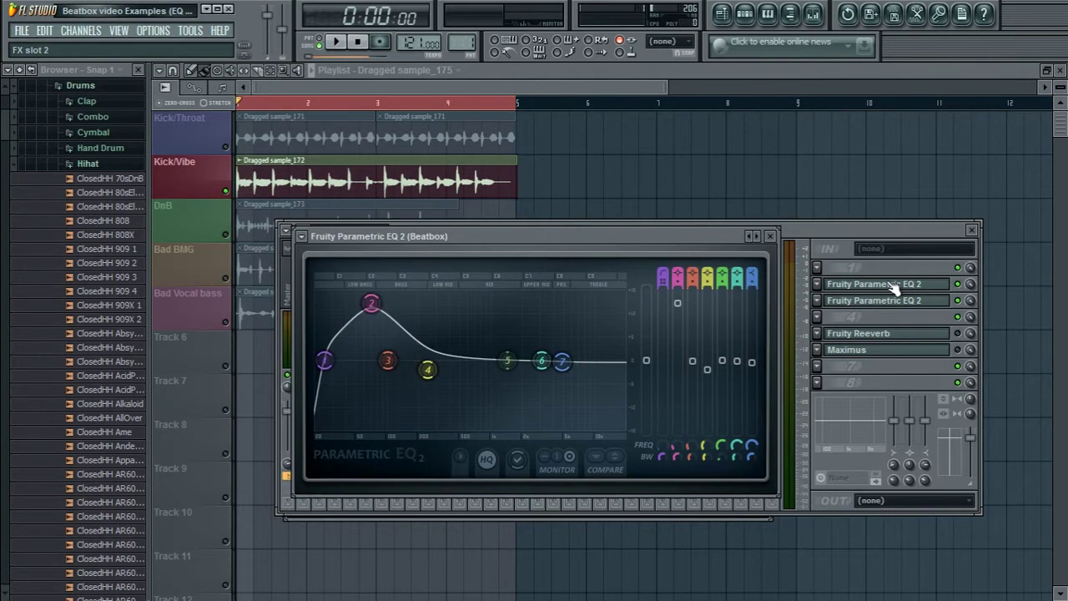
pyautogui.moveTo(721, 237); pyautogui.dragTo(696, 69)
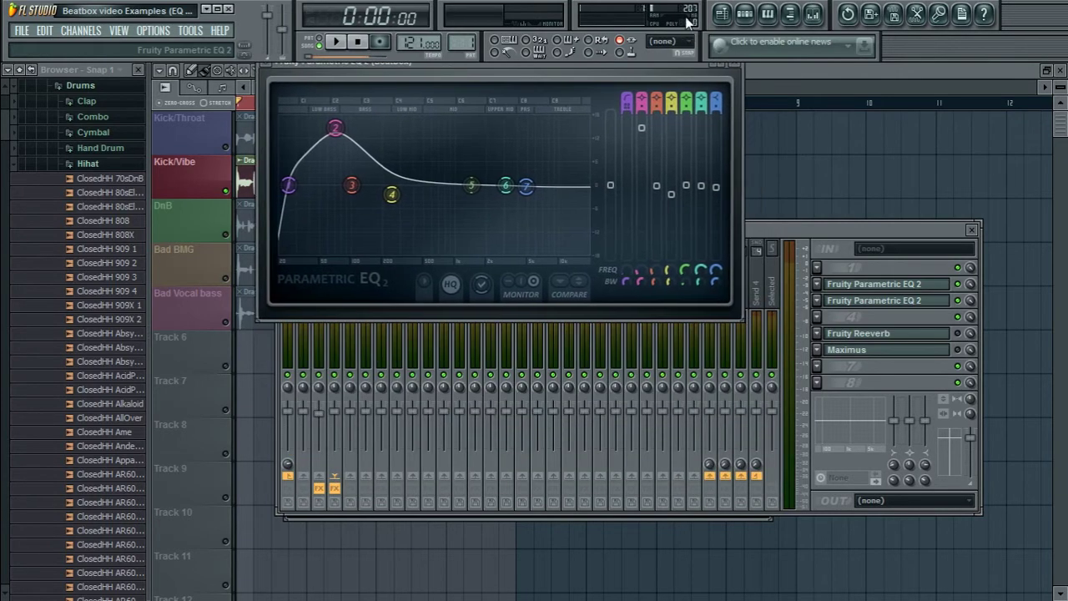
pyautogui.click(864, 303)
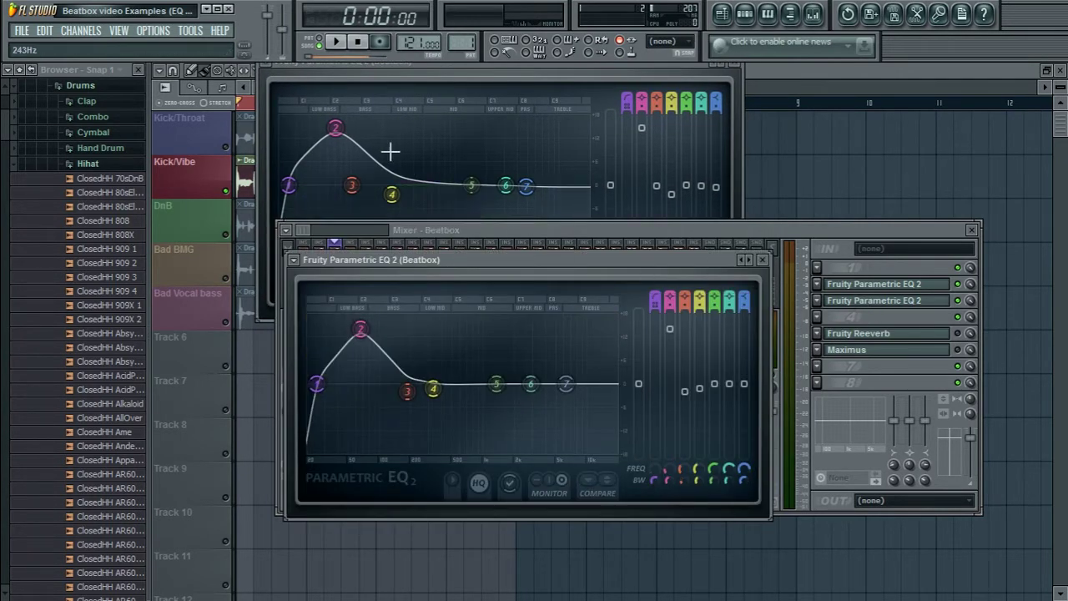
pyautogui.moveTo(425, 263); pyautogui.dragTo(401, 252)
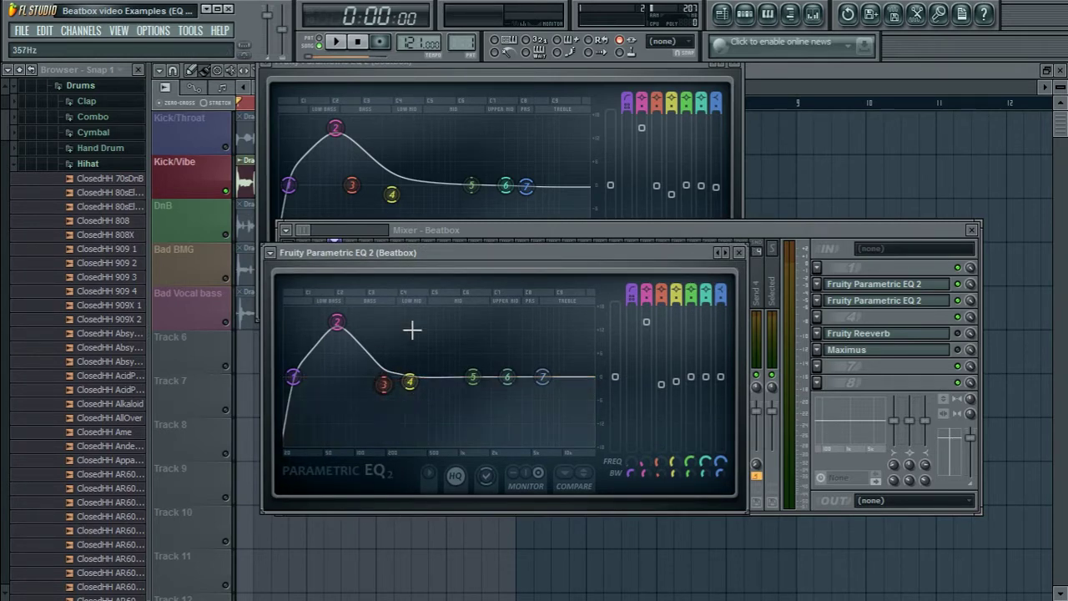
# Try a strong band 3 boost around 200 Hz in both Parametric EQ 2 instances while Kick/Vibe plays
pyautogui.press('space')
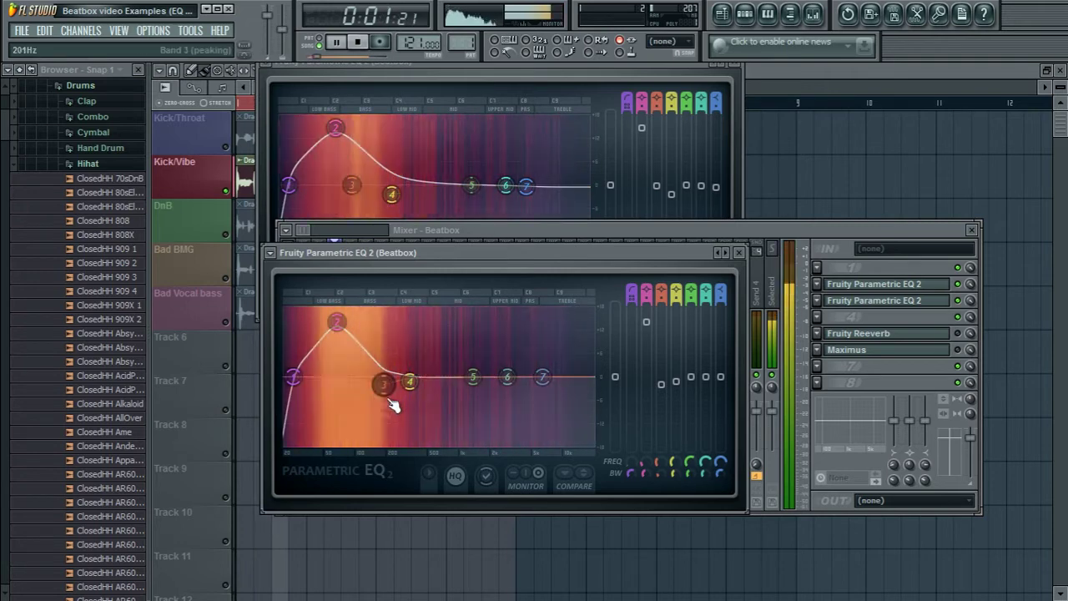
pyautogui.moveTo(383, 383); pyautogui.dragTo(400, 344)
pyautogui.moveTo(352, 185); pyautogui.dragTo(395, 144)
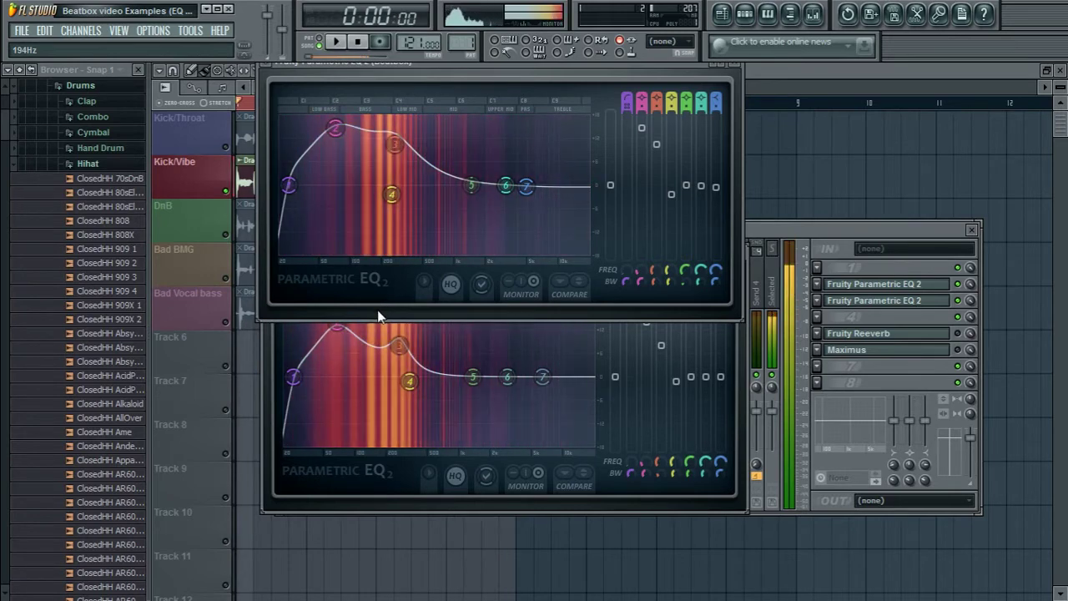
pyautogui.press('space')
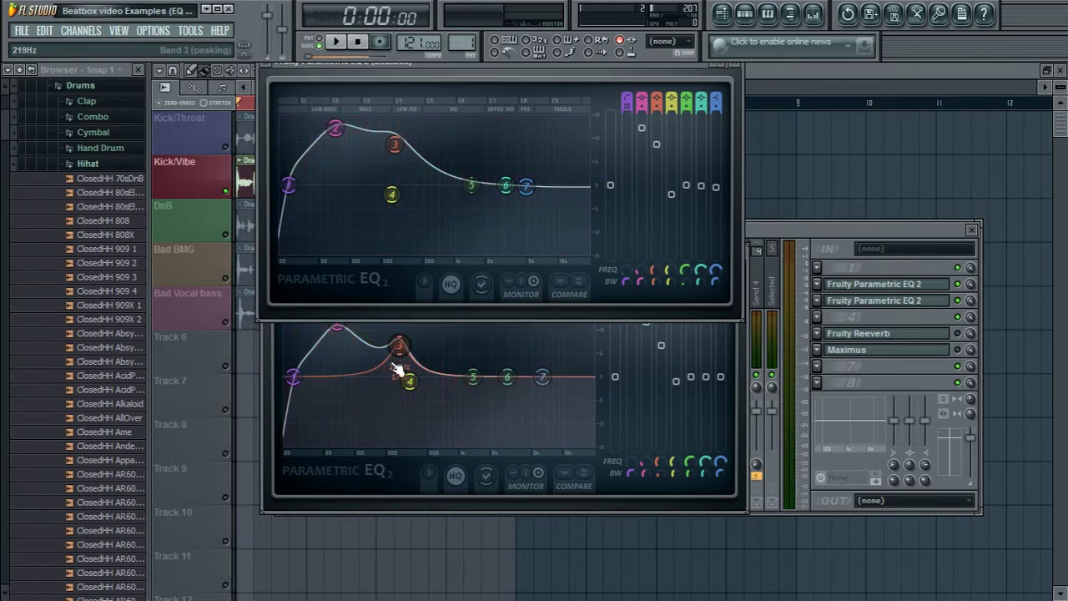
# Lower band 3 in both Parametric EQ 2 instances to around the zero line and audition Kick/Vibe
pyautogui.moveTo(399, 369); pyautogui.dragTo(373, 377)
pyautogui.moveTo(395, 144); pyautogui.dragTo(358, 189)
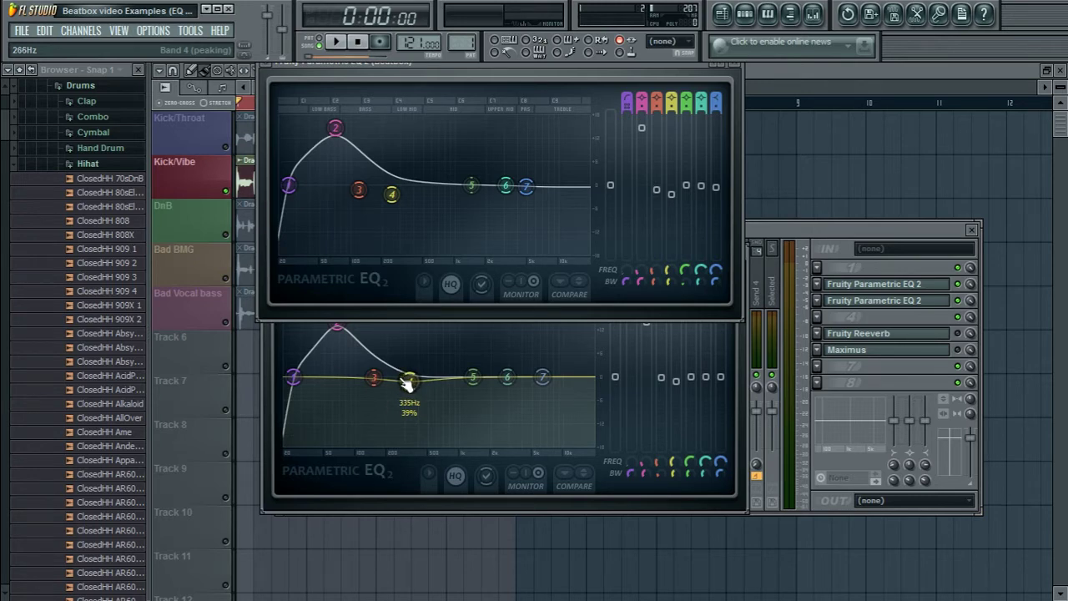
pyautogui.press('space')
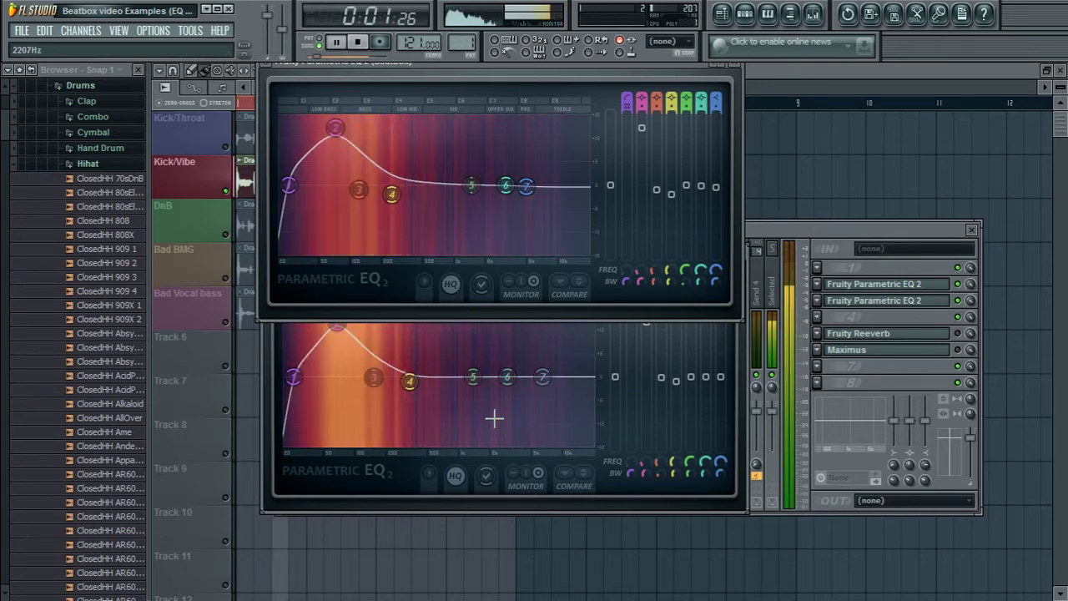
pyautogui.press('space')
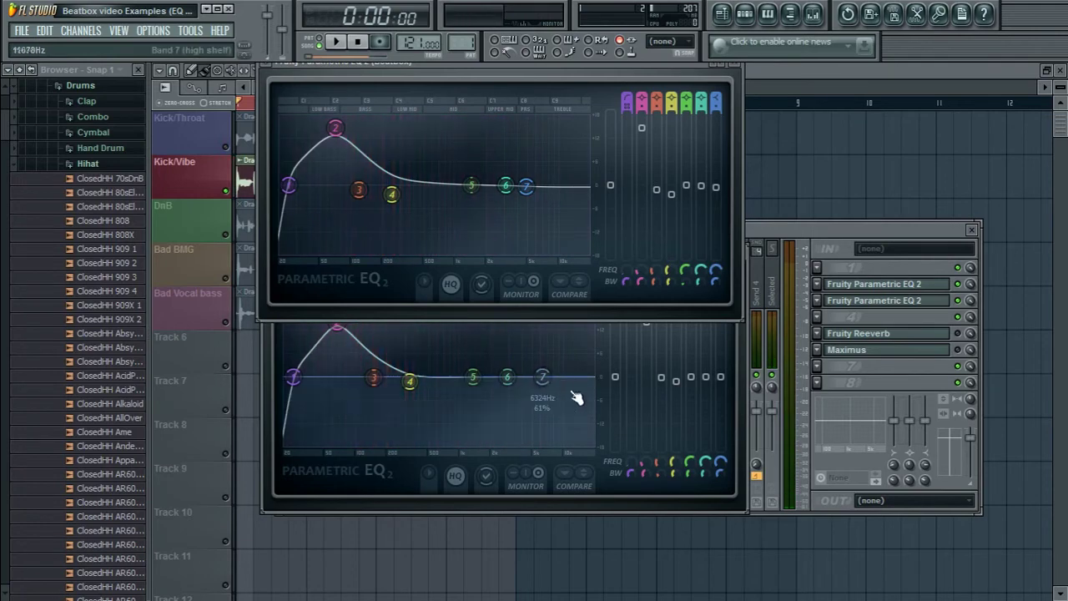
# Raise bands 6 and 7 of the second Parametric EQ 2 slightly for more treble and audition Kick/Vibe
pyautogui.moveTo(547, 392); pyautogui.dragTo(514, 368)
pyautogui.press('space')
pyautogui.press('space')
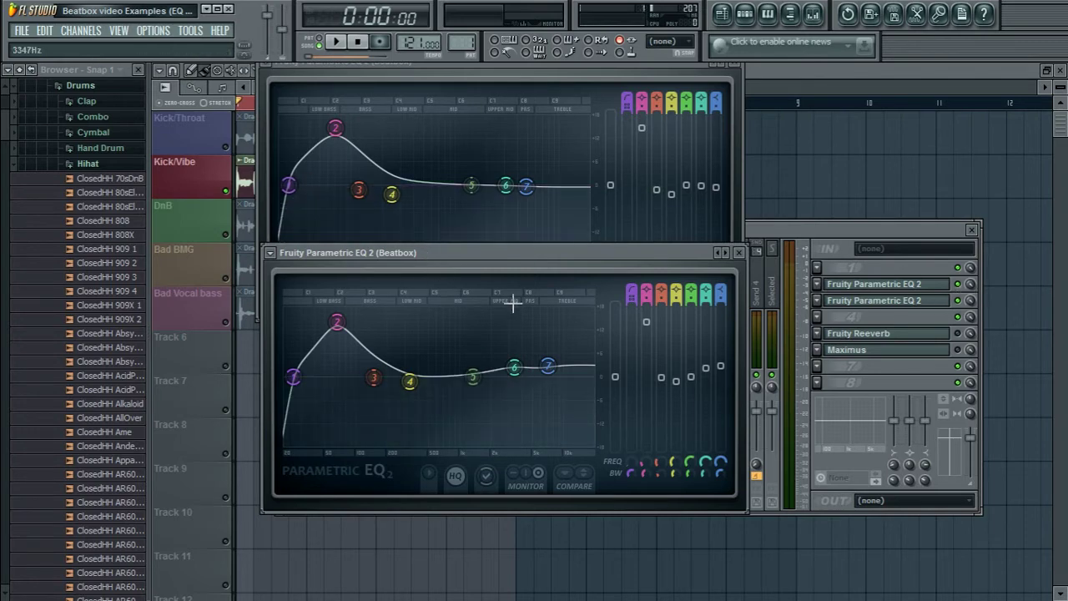
# Open Maximus on the Beatbox track, place its window beside the effect slots, and switch its display to Monitor
pyautogui.click(943, 350)
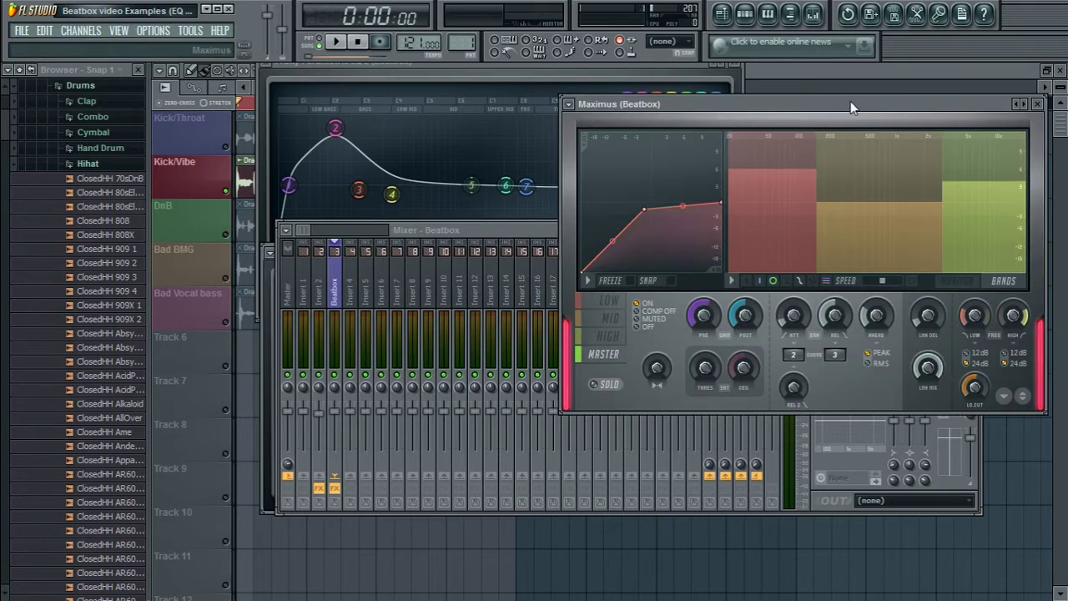
pyautogui.moveTo(849, 101); pyautogui.dragTo(563, 155)
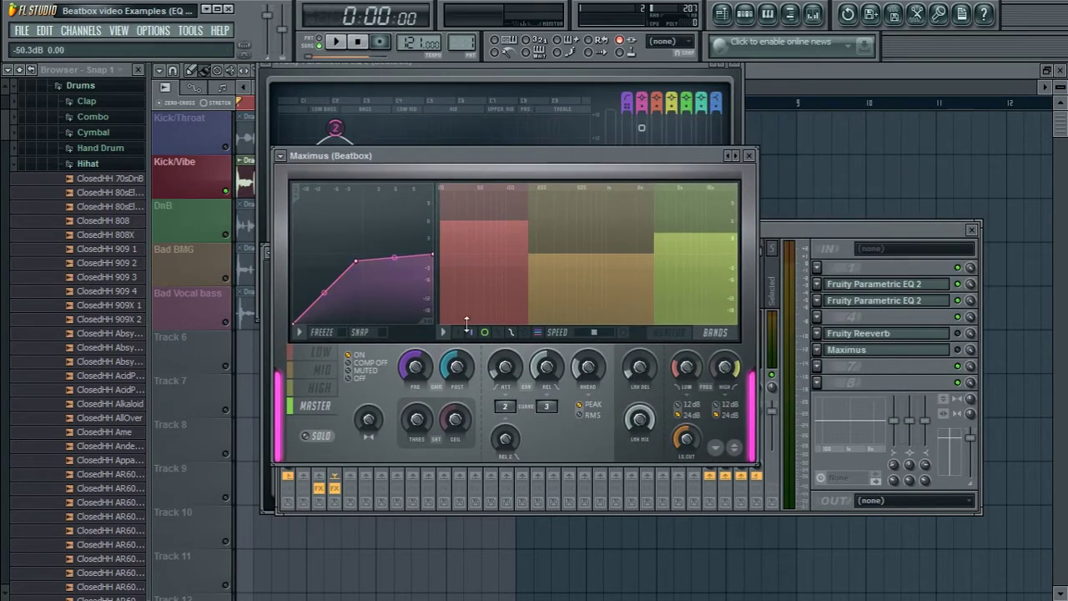
pyautogui.click(689, 337)
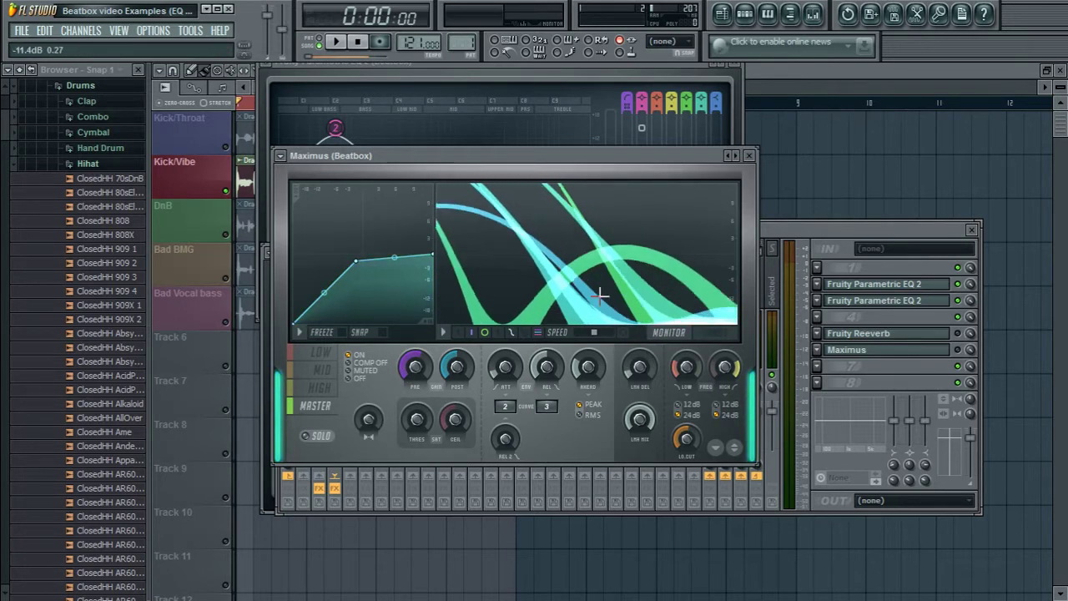
# Audition Kick/Vibe through both EQs with Maximus bypassed
pyautogui.click(963, 355)
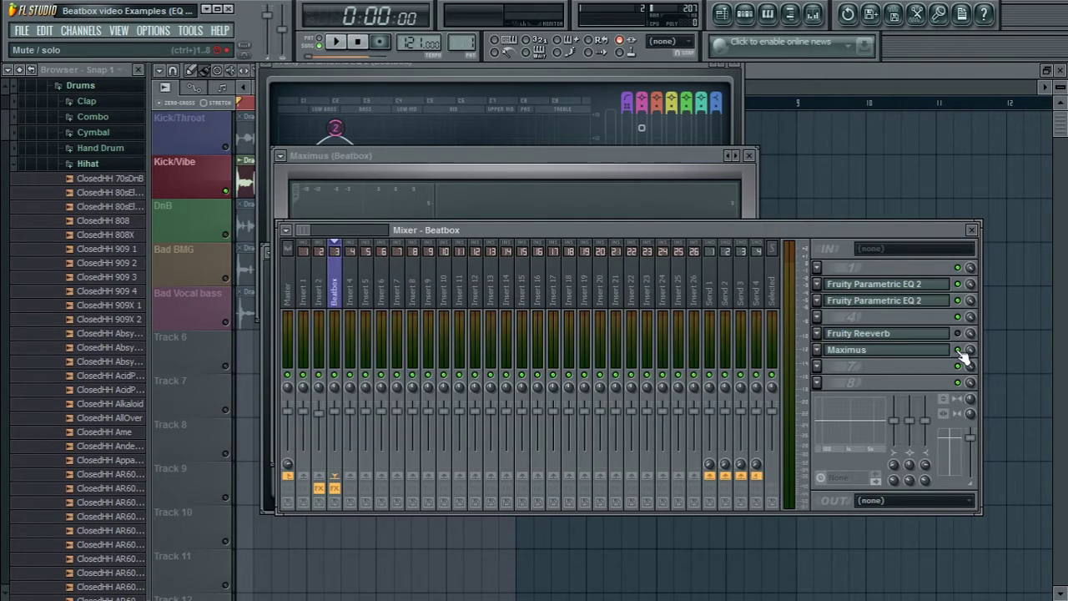
pyautogui.press('space')
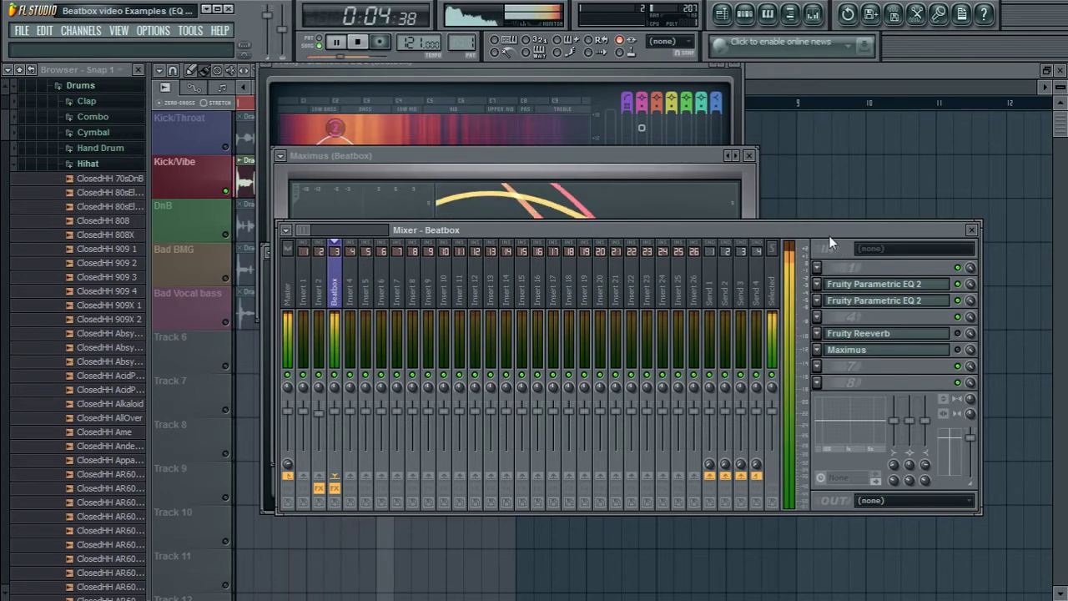
pyautogui.press('space')
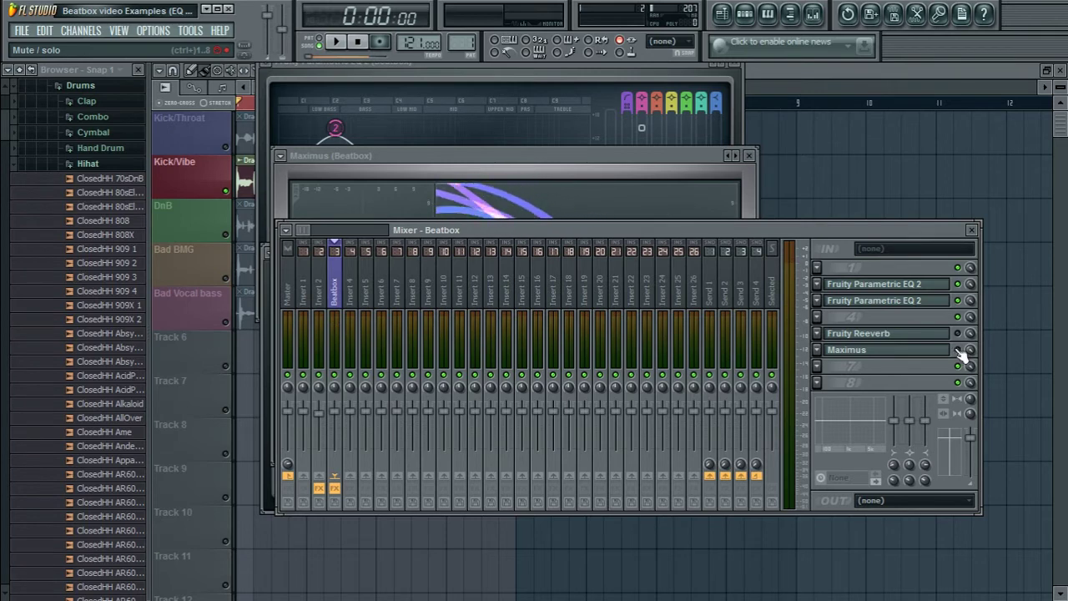
# Enable Maximus, bring its window to the front, and audition Kick/Vibe through it while watching the master waveform
pyautogui.click(575, 155)
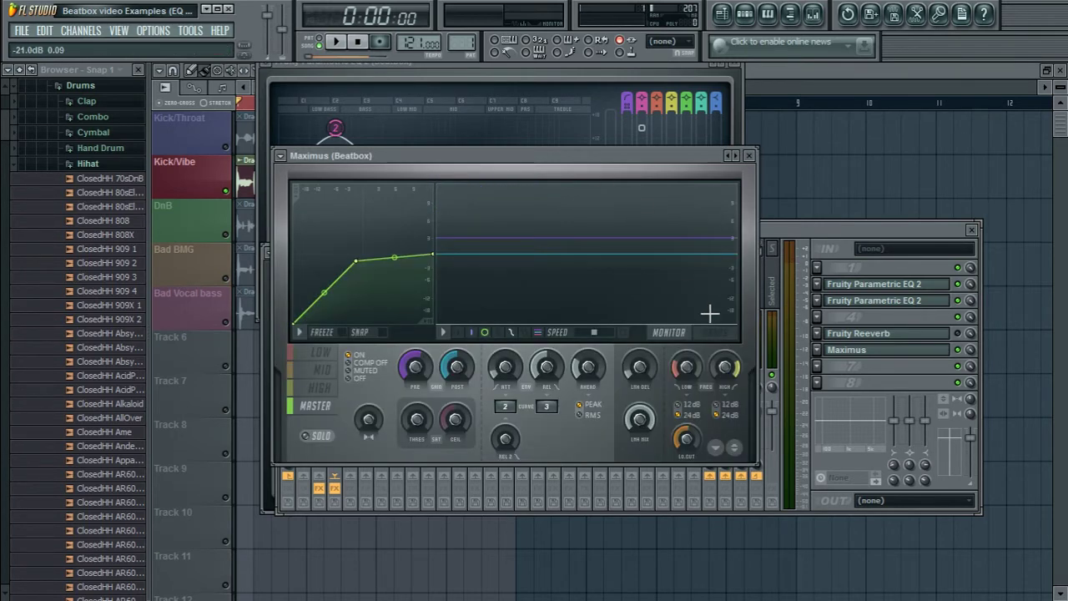
pyautogui.press('space')
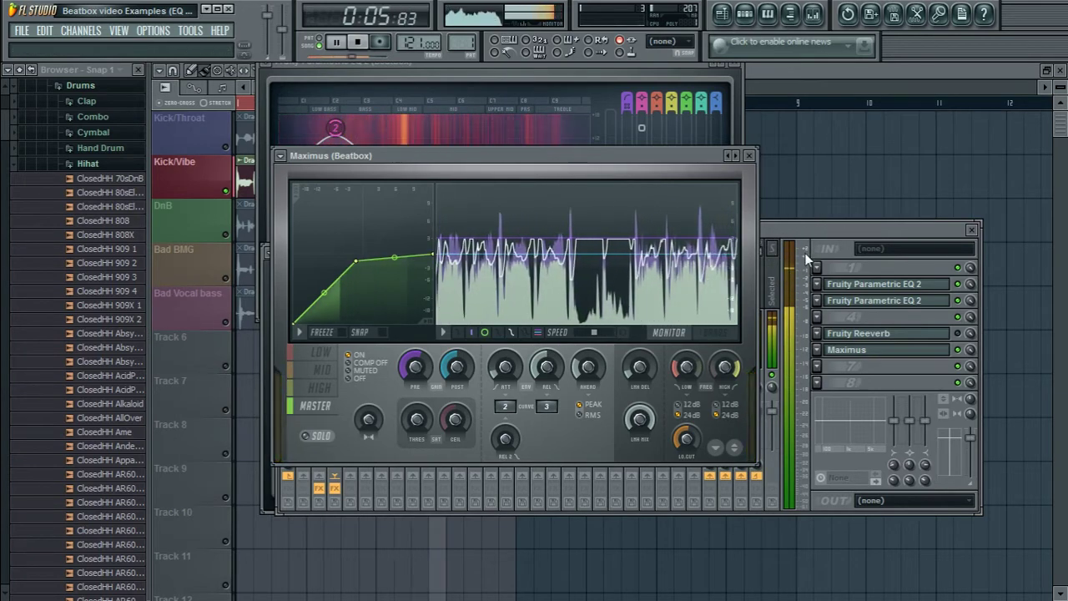
pyautogui.press('space')
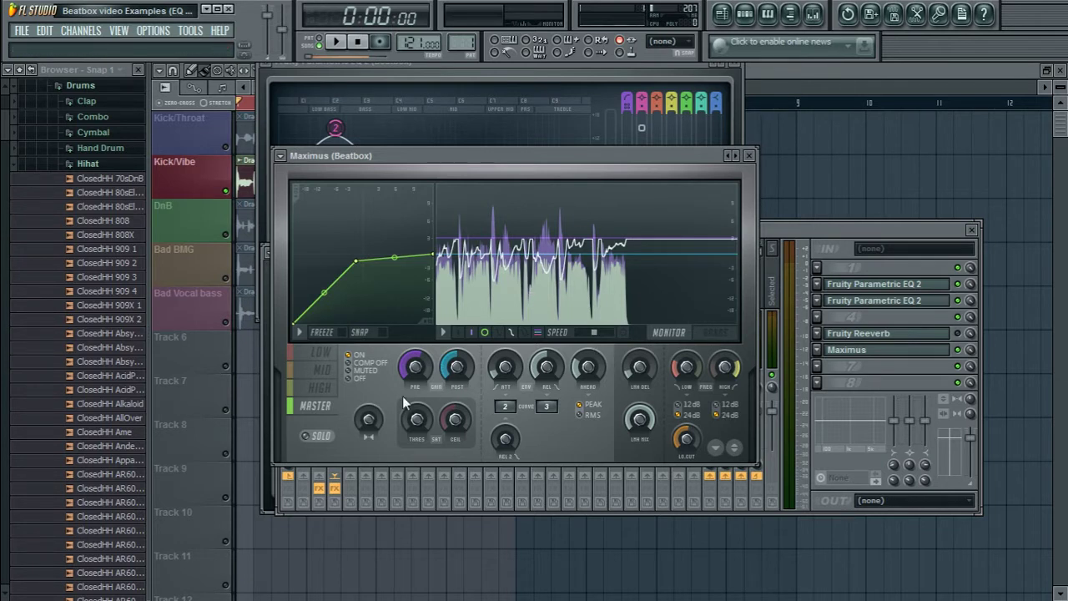
# Solo the Low, Mid and High bands of Maximus in turn and audition Kick/Vibe through each one
pyautogui.click(315, 360)
pyautogui.click(311, 436)
pyautogui.press('space')
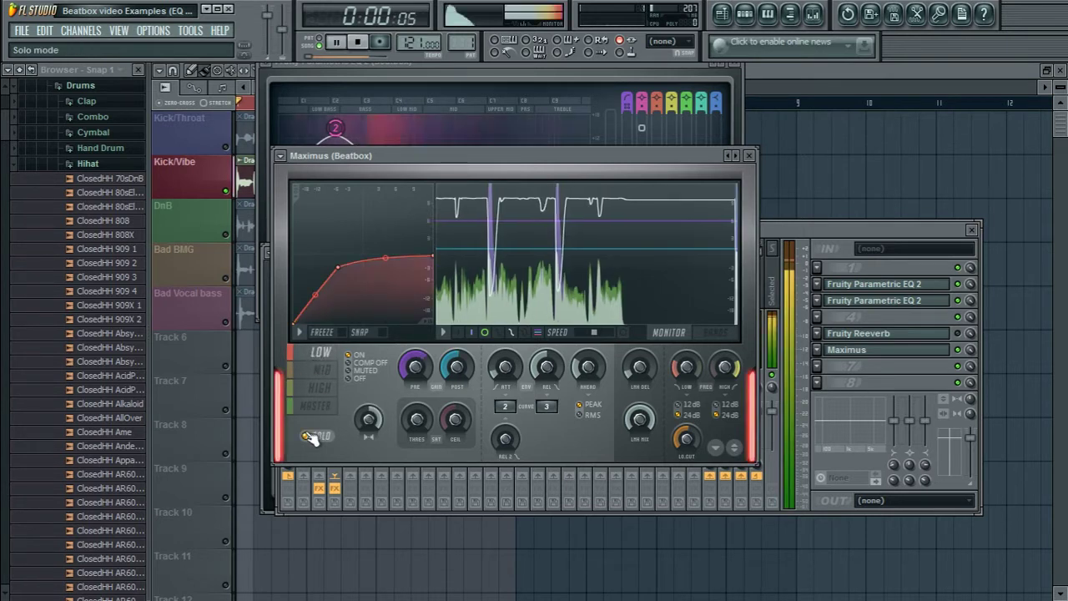
pyautogui.press('space')
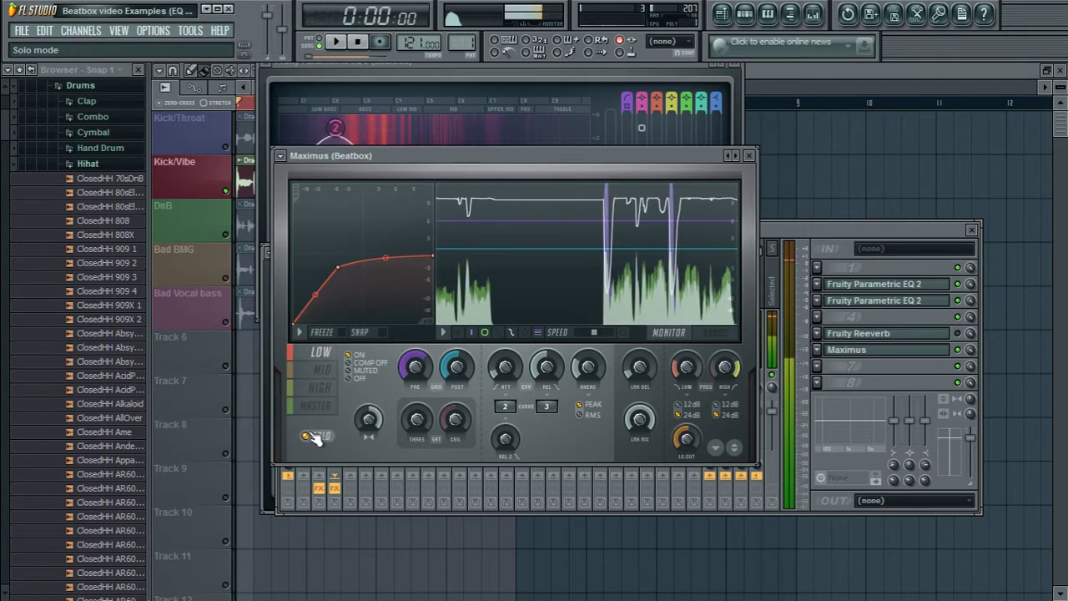
pyautogui.click(321, 371)
pyautogui.press('space')
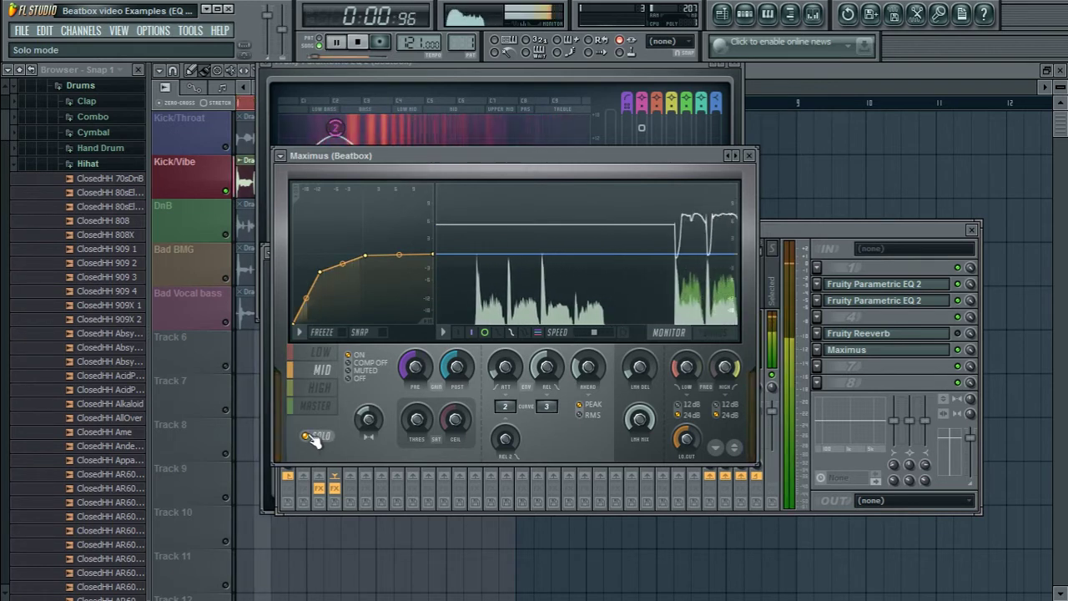
pyautogui.click(315, 389)
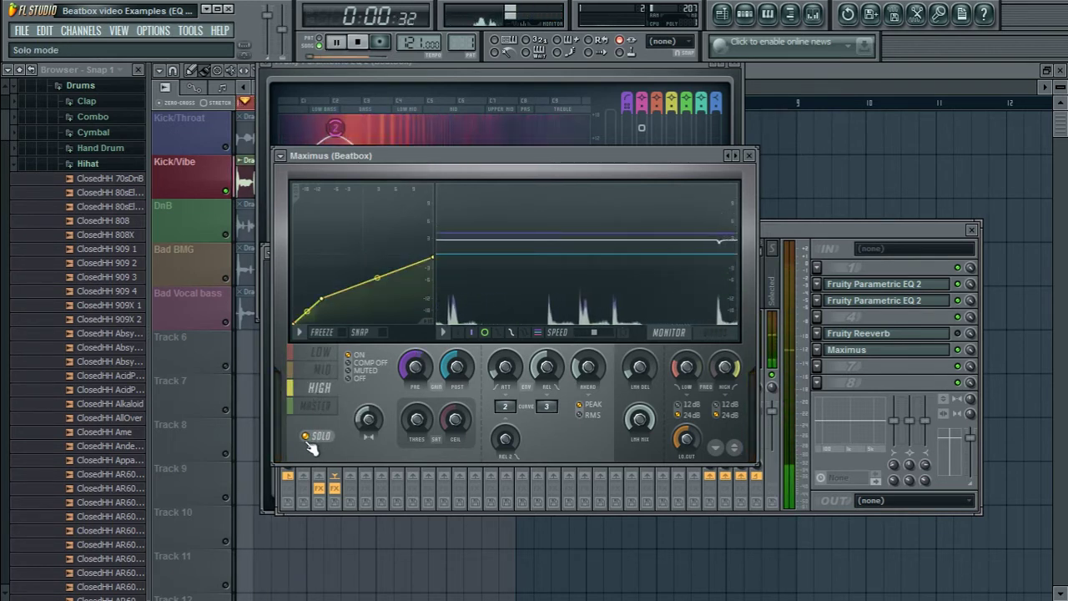
pyautogui.press('space')
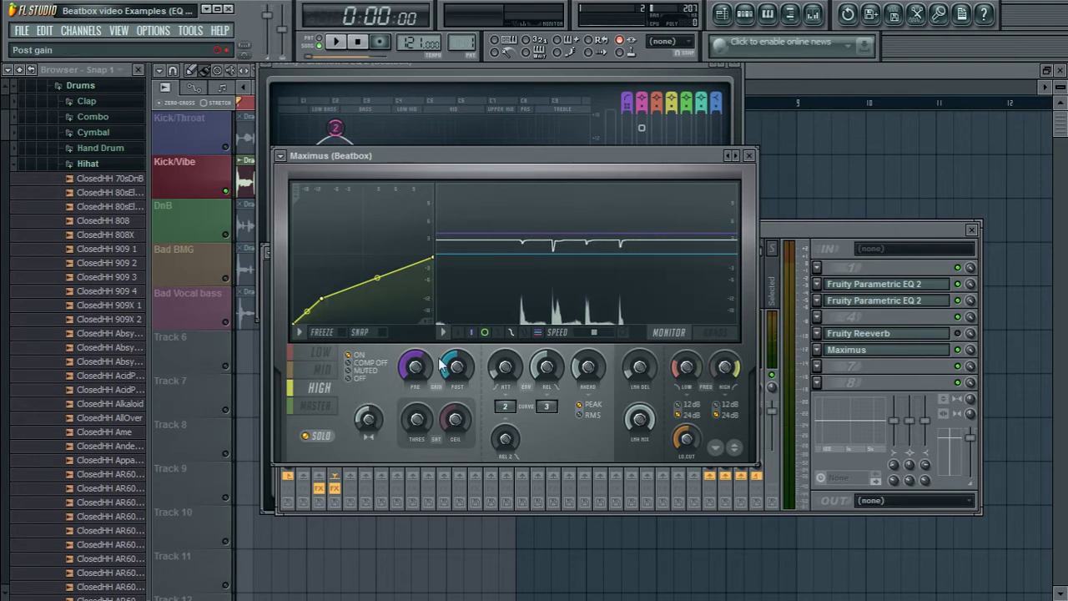
# Return Maximus to the Master band, audition the full Kick/Vibe signal, and bring the Playlist to the front
pyautogui.click(321, 413)
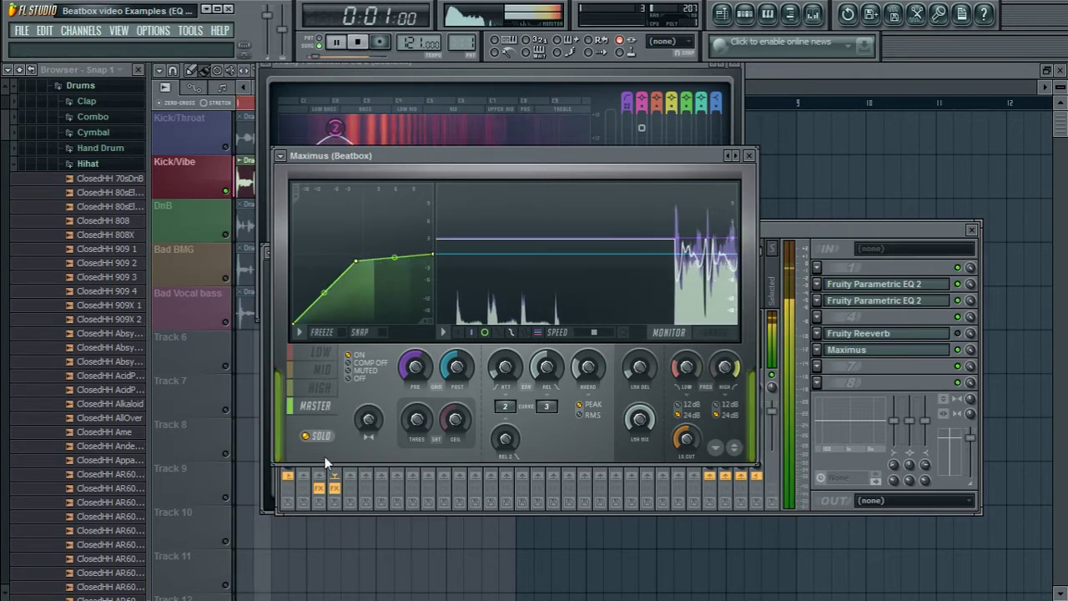
pyautogui.press('space')
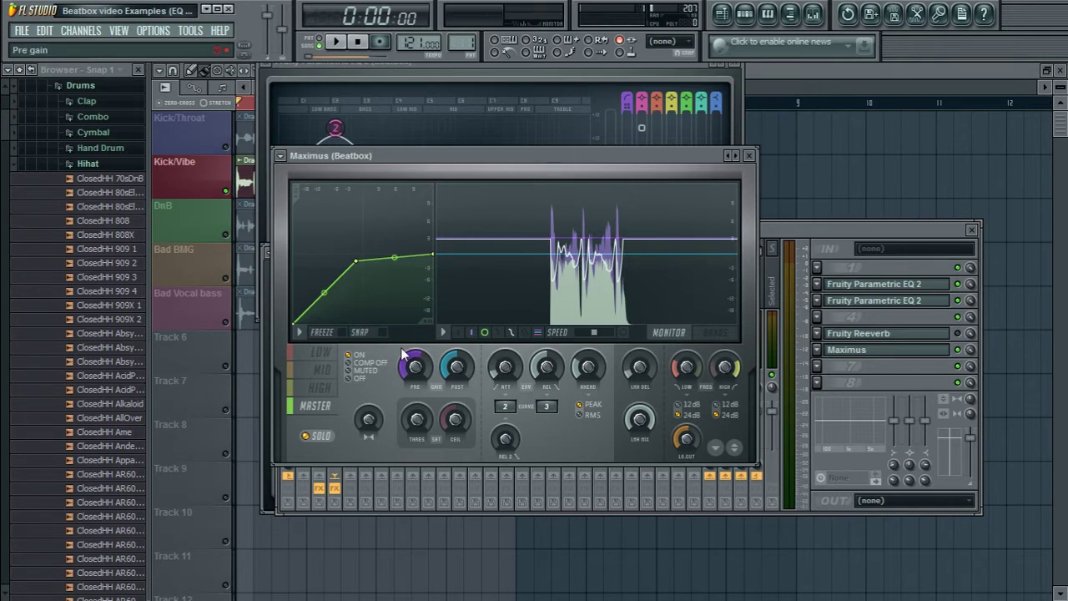
pyautogui.click(228, 192)
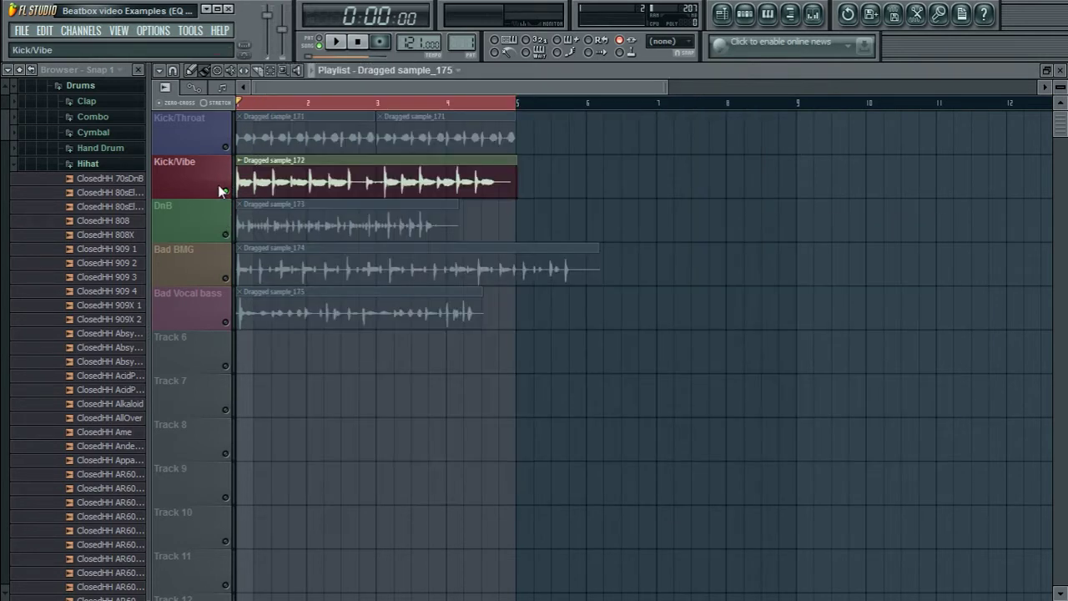
# Unmute DnB, mute Kick/Vibe, and audition DnB through Maximus on the Beatbox mixer track
pyautogui.click(225, 234)
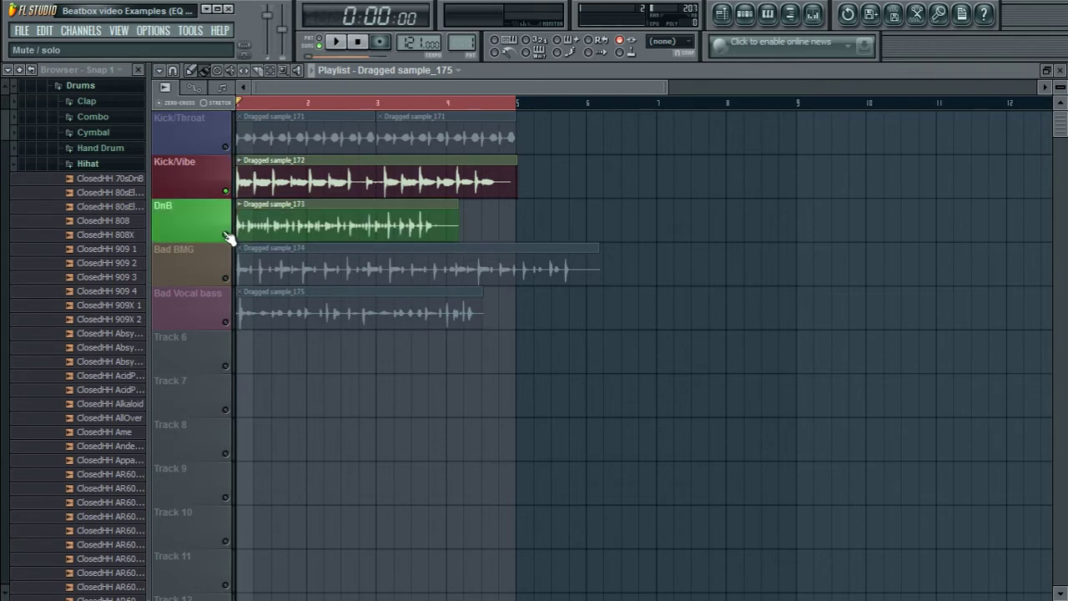
pyautogui.click(225, 190)
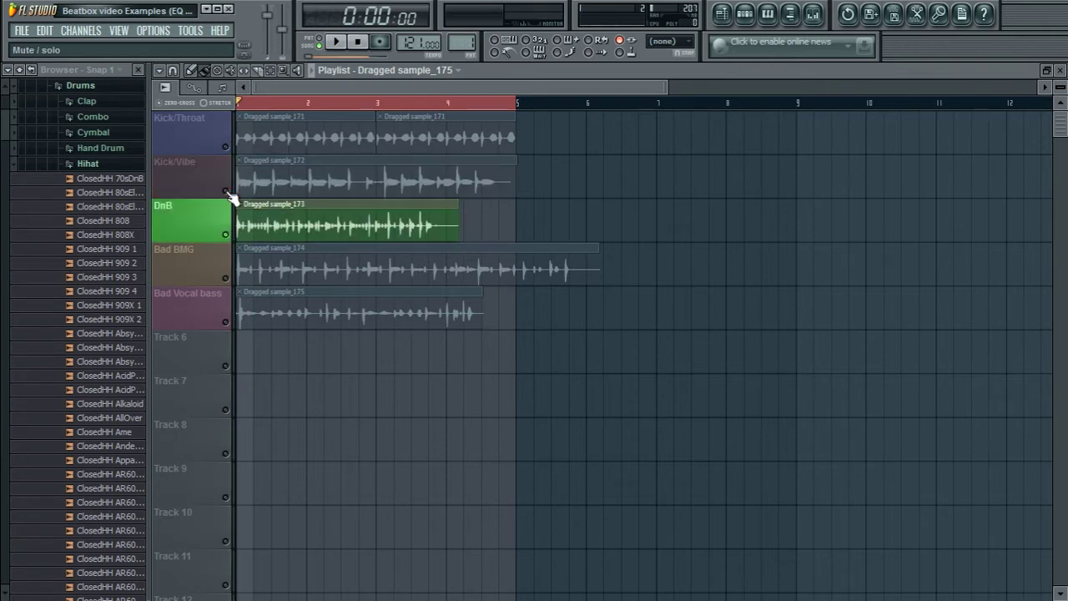
pyautogui.click(813, 14)
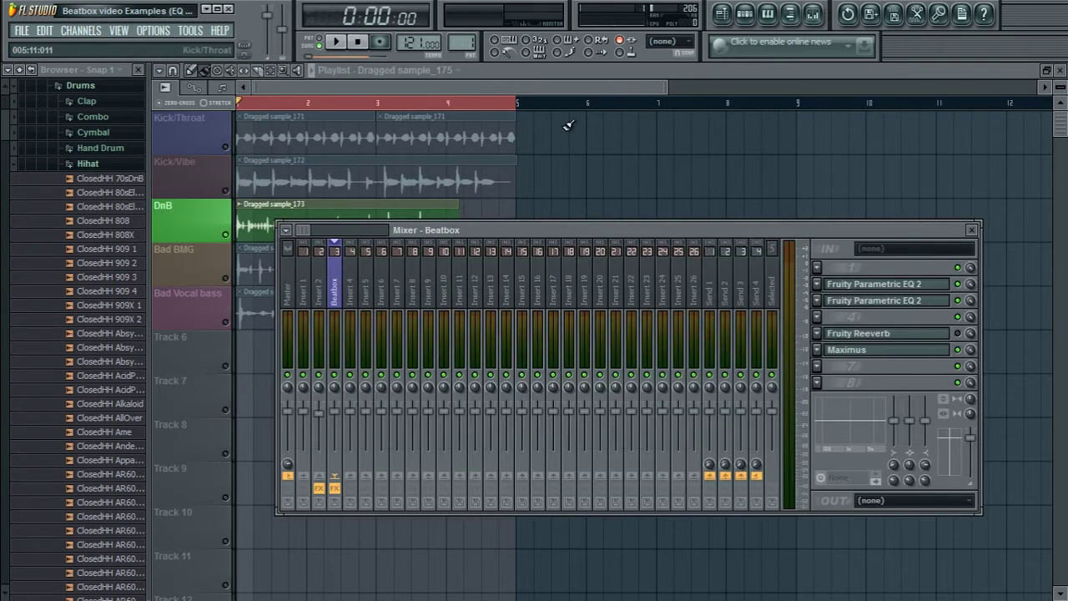
pyautogui.click(883, 351)
pyautogui.moveTo(530, 151); pyautogui.dragTo(565, 160)
pyautogui.press('space')
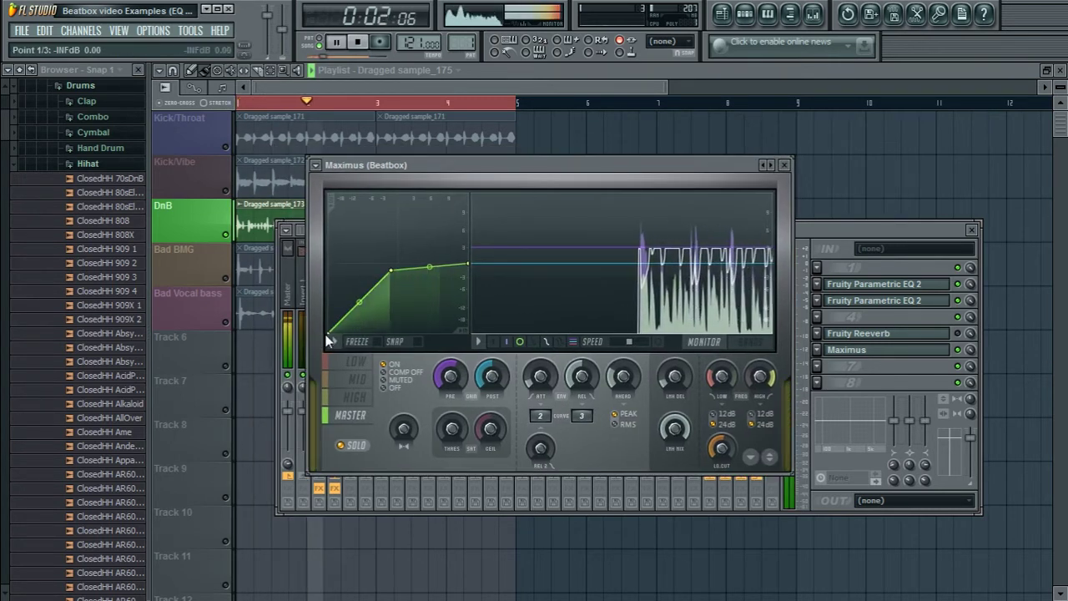
pyautogui.press('space')
# Raise the Master band curve's end point to 12.0 dB and its middle point to the ceiling near the curve's start, and audition DnB
pyautogui.moveTo(473, 262); pyautogui.dragTo(481, 183)
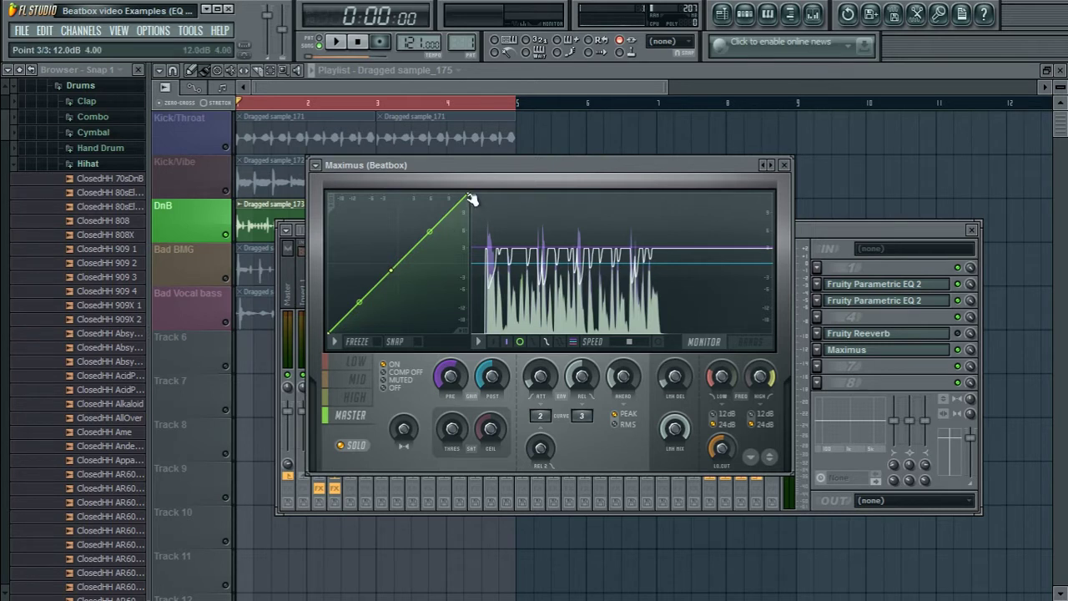
pyautogui.moveTo(472, 200)
pyautogui.mouseDown()
pyautogui.moveTo(465, 217)
pyautogui.moveTo(452, 197)
pyautogui.mouseUp()
pyautogui.moveTo(392, 270); pyautogui.dragTo(346, 200)
pyautogui.press('space')
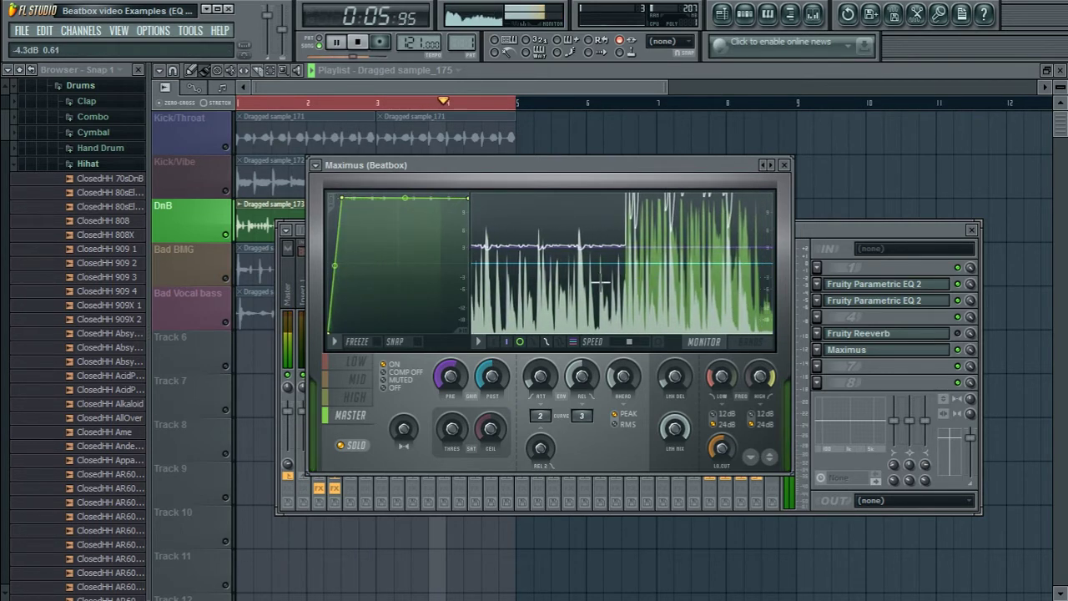
pyautogui.press('space')
# Pull the Master curve's middle point down near the floor at 8.4 dB and audition DnB
pyautogui.moveTo(346, 199); pyautogui.dragTo(449, 325)
pyautogui.press('space')
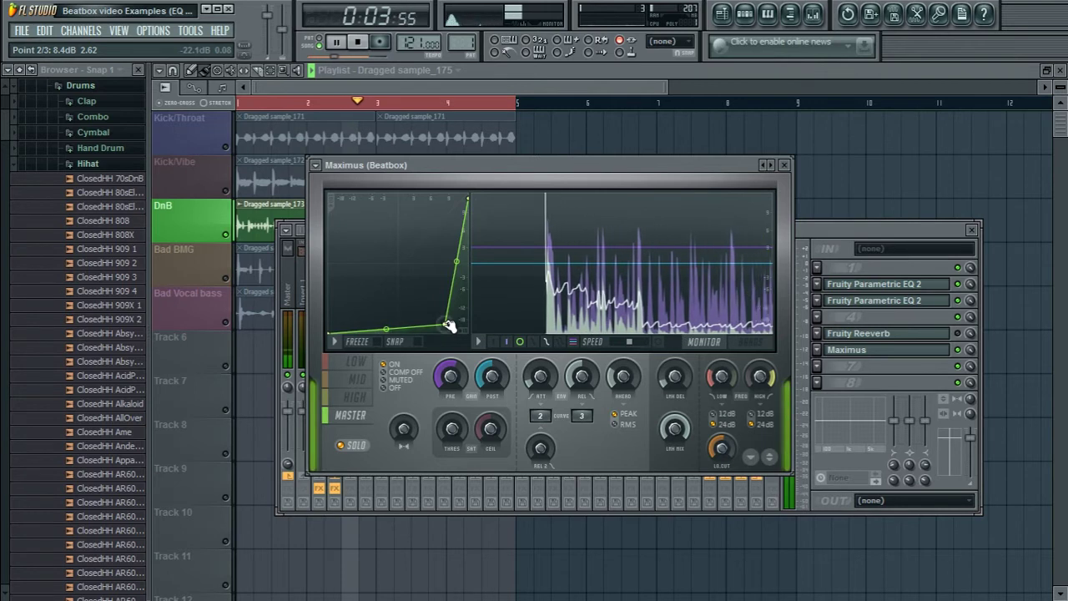
pyautogui.press('space')
# Reshape the Master curve as a limiter, with the middle point at -0.2 dB and the end point level with it
pyautogui.moveTo(448, 325); pyautogui.dragTo(400, 265)
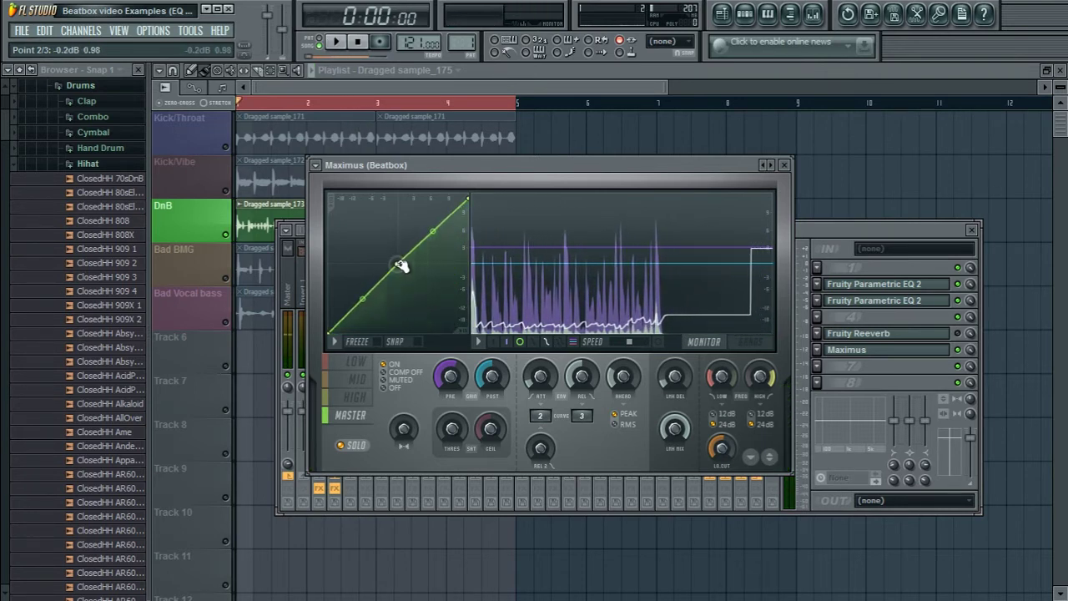
pyautogui.moveTo(469, 201); pyautogui.dragTo(482, 265)
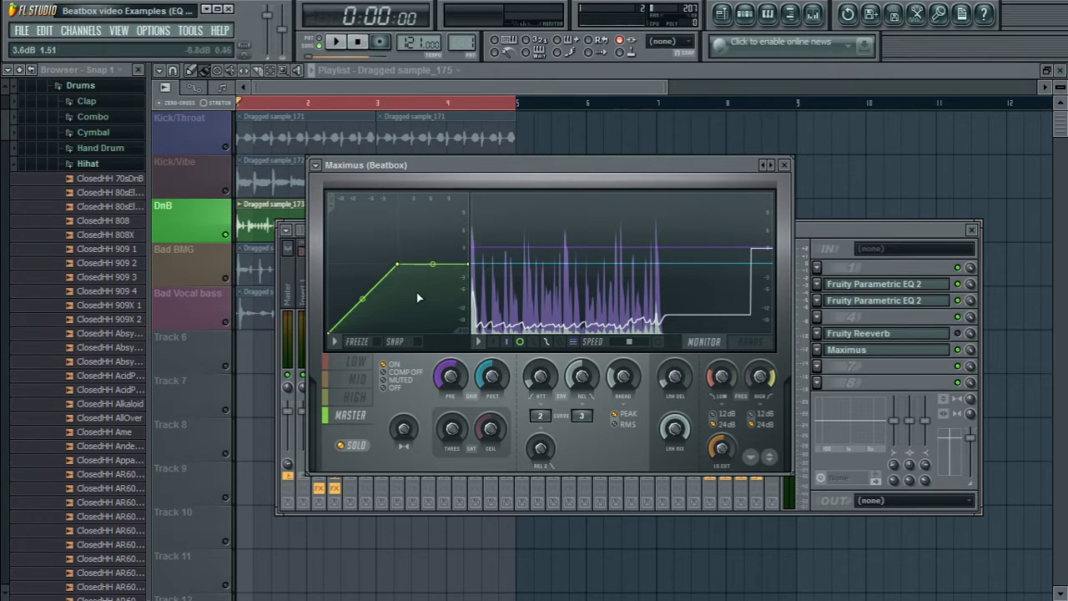
# Switch Maximus to the Low band, move its curve's middle point to about -0.2 dB, and audition DnB
pyautogui.click(355, 363)
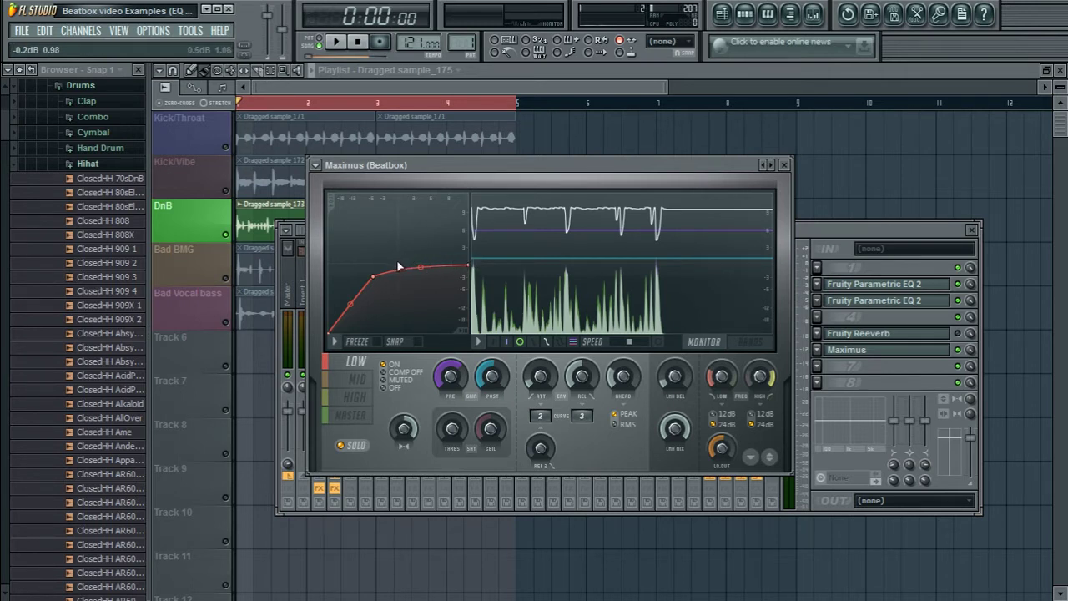
pyautogui.moveTo(373, 280); pyautogui.dragTo(402, 264)
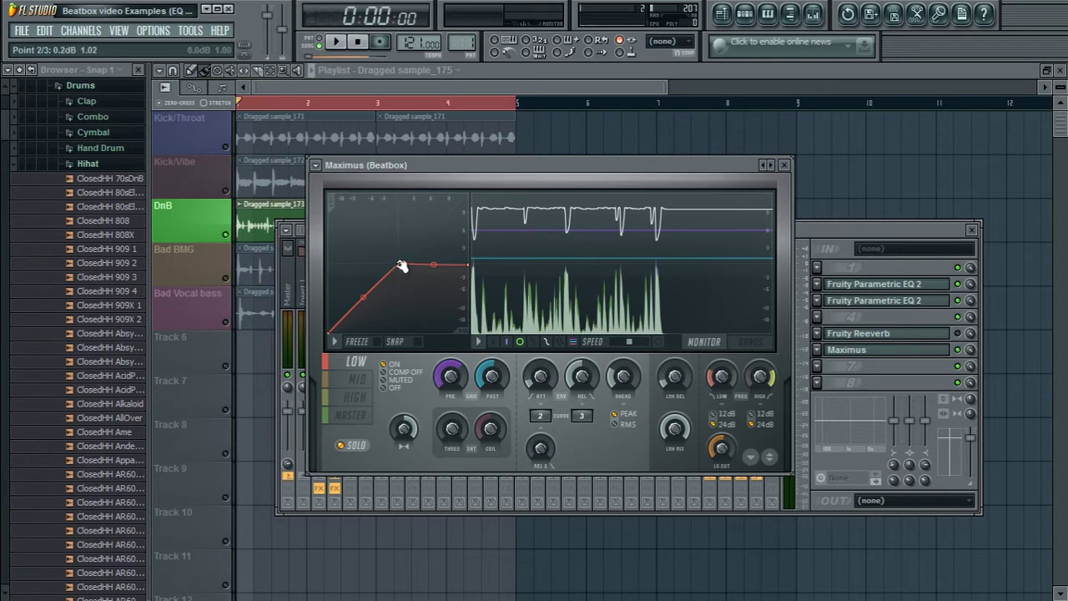
pyautogui.moveTo(402, 265); pyautogui.dragTo(401, 270)
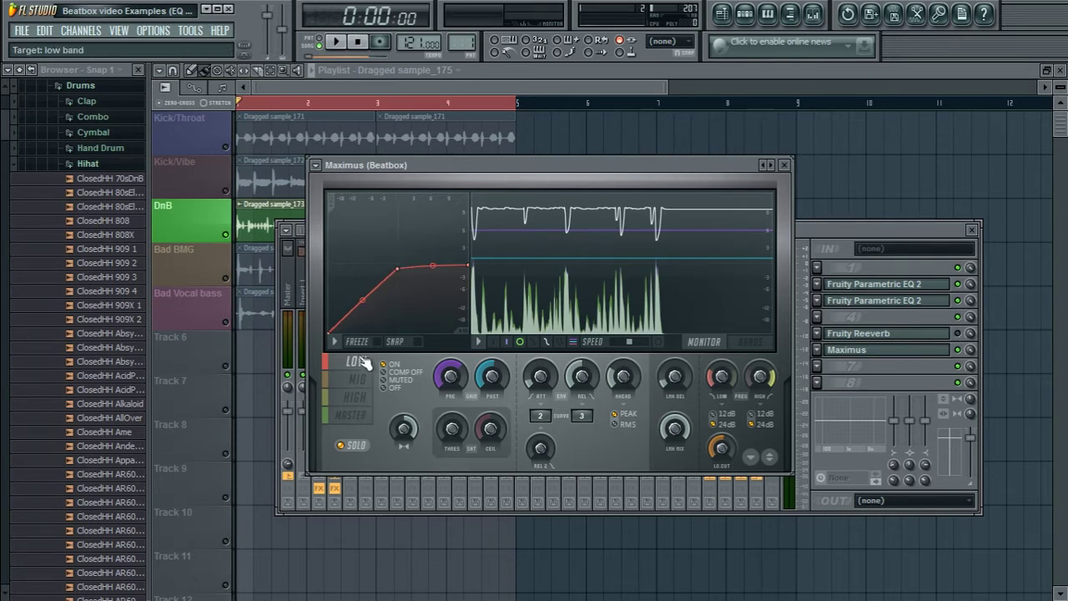
pyautogui.press('space')
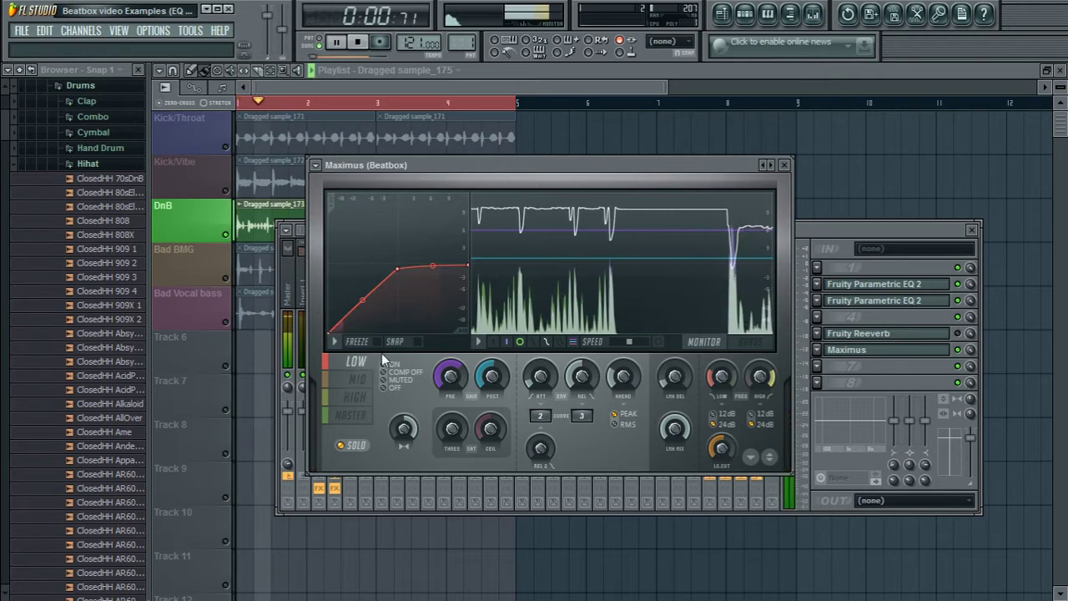
pyautogui.press('space')
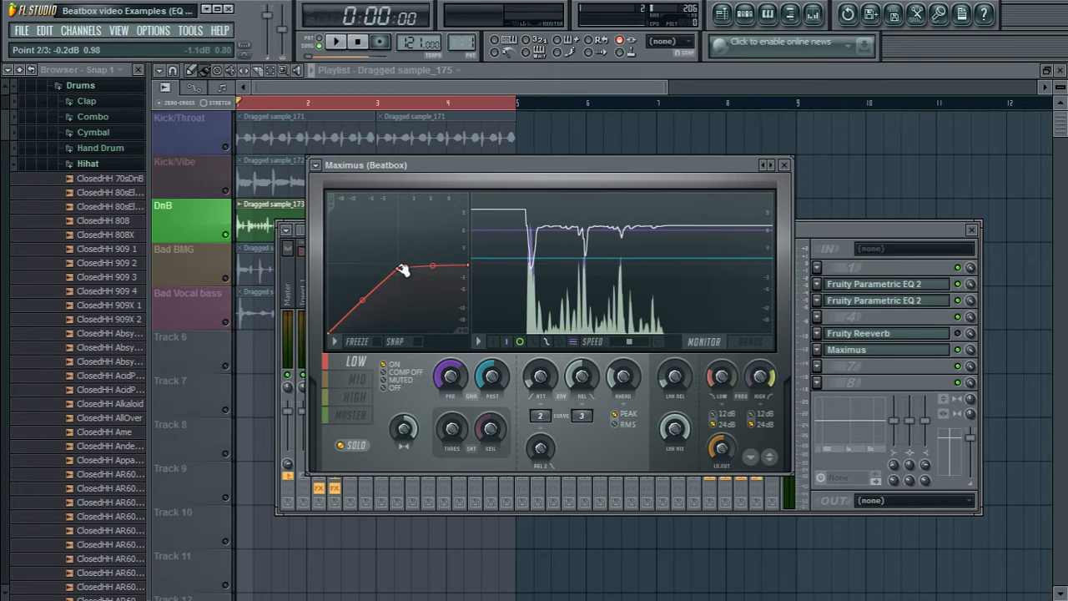
# Shift the Low band curve's middle point to about -8 dB and audition DnB with the band's pre gain lowered
pyautogui.moveTo(400, 269); pyautogui.dragTo(366, 270)
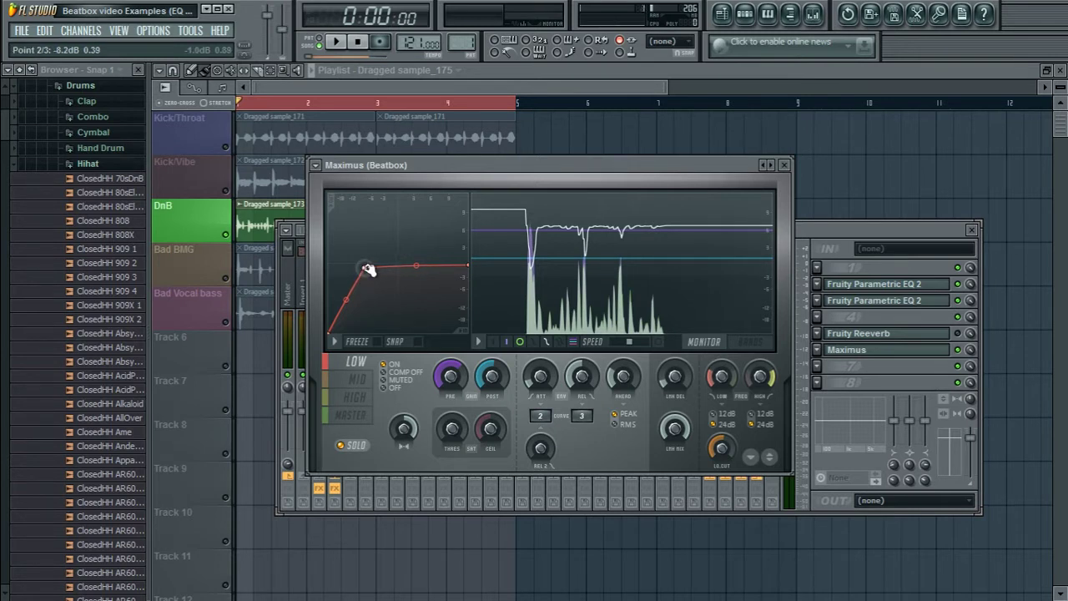
pyautogui.moveTo(368, 269); pyautogui.dragTo(371, 271)
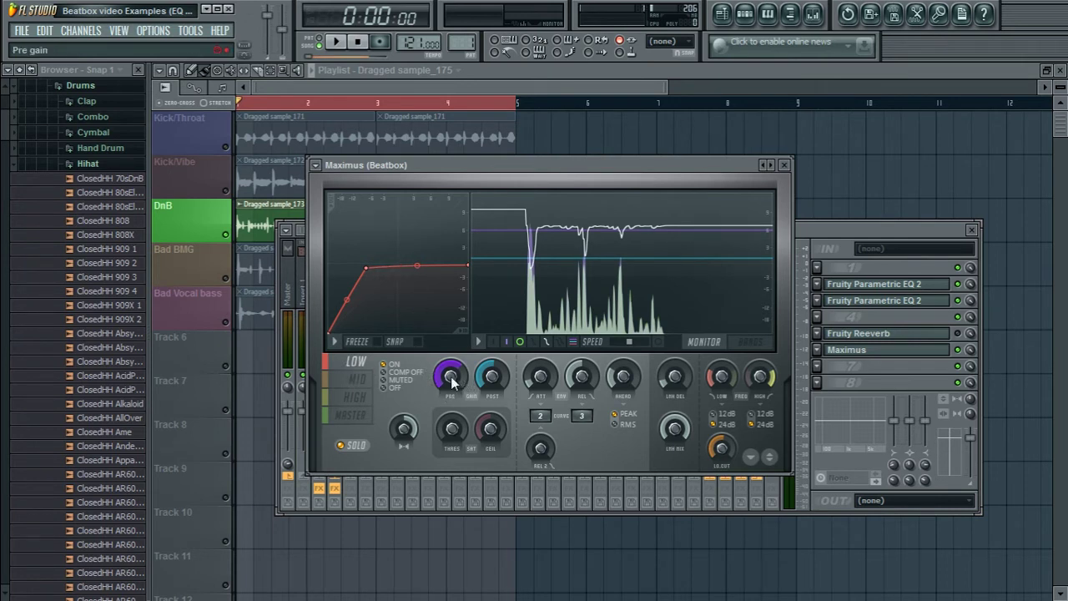
pyautogui.moveTo(450, 376); pyautogui.dragTo(450, 422)
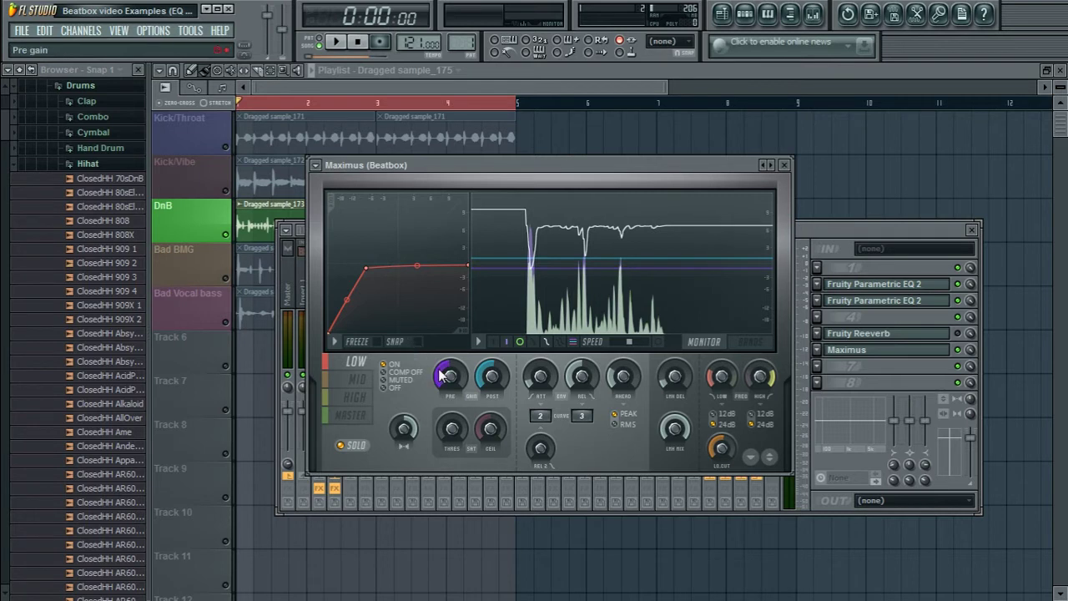
pyautogui.moveTo(451, 376); pyautogui.dragTo(450, 404)
pyautogui.press('space')
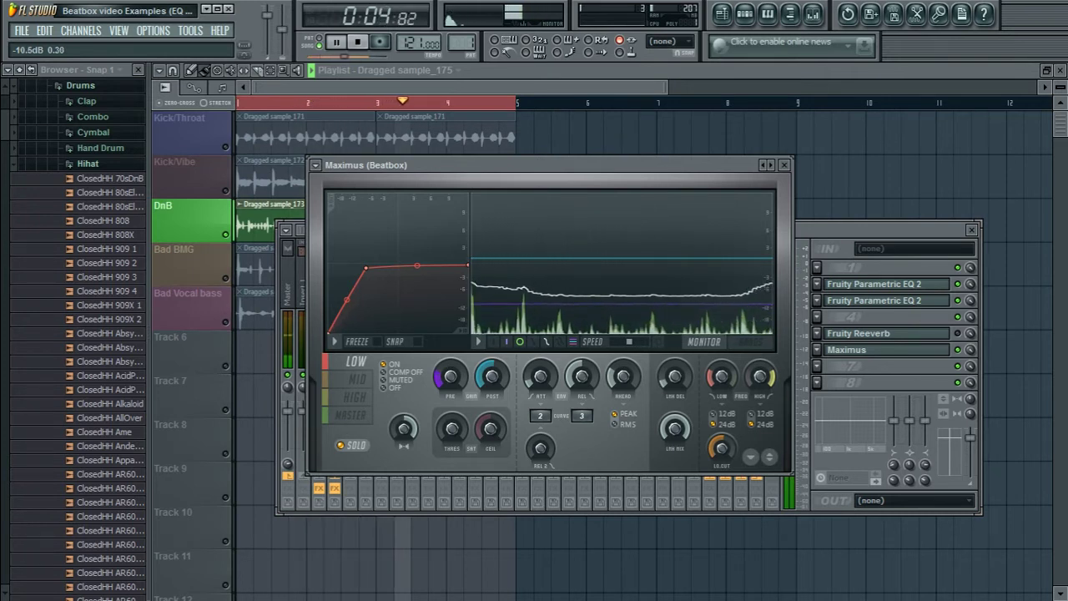
pyautogui.press('space')
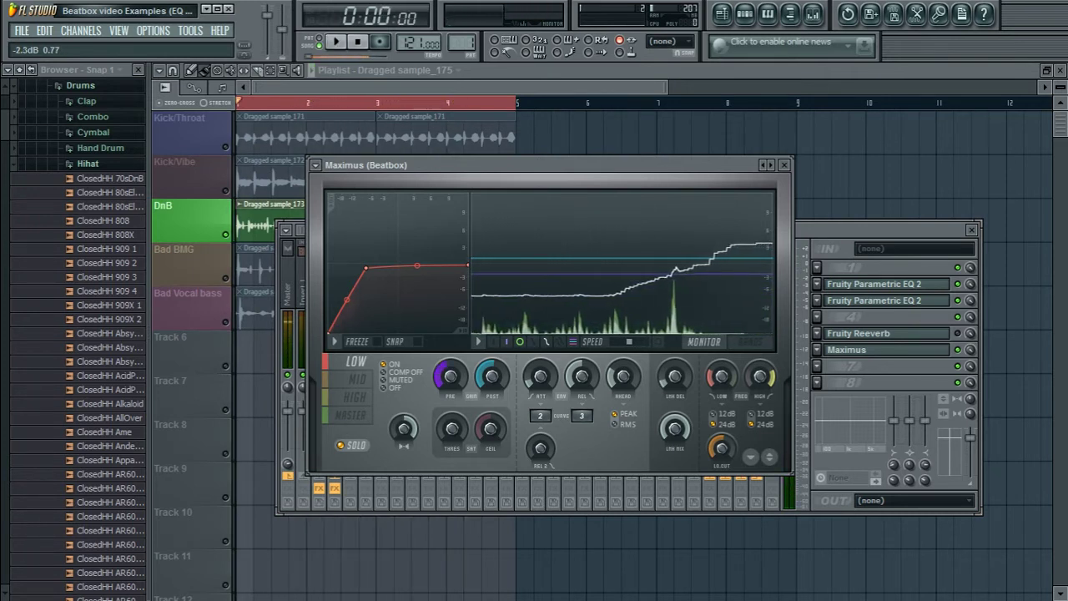
# Mute DnB, unmute Kick/Vibe, reopen Maximus from the mixer, and audition Kick/Vibe through the Low band
pyautogui.click(227, 235)
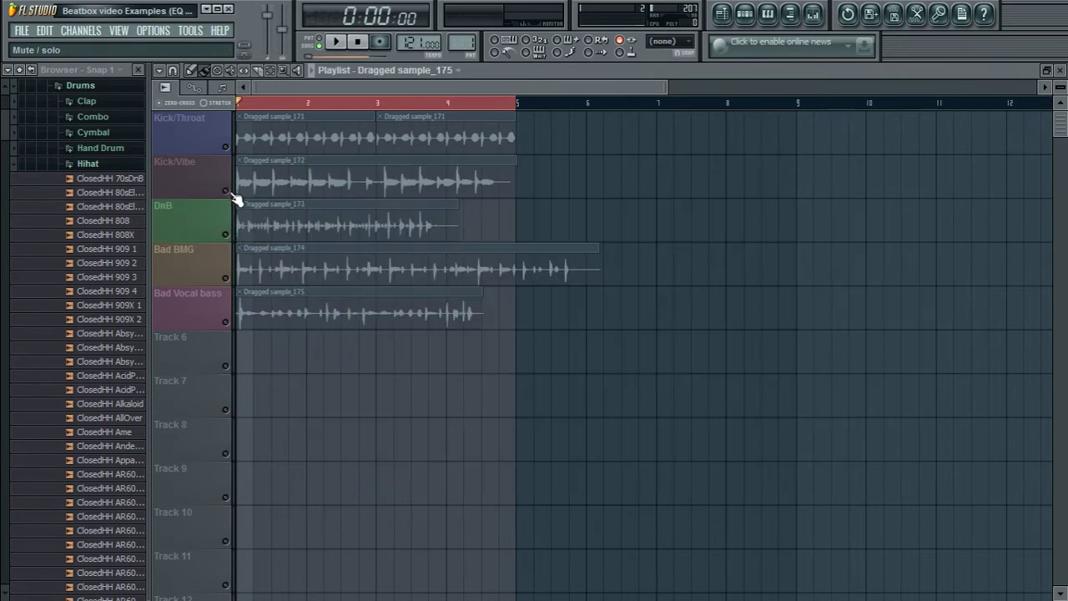
pyautogui.click(226, 191)
pyautogui.click(813, 14)
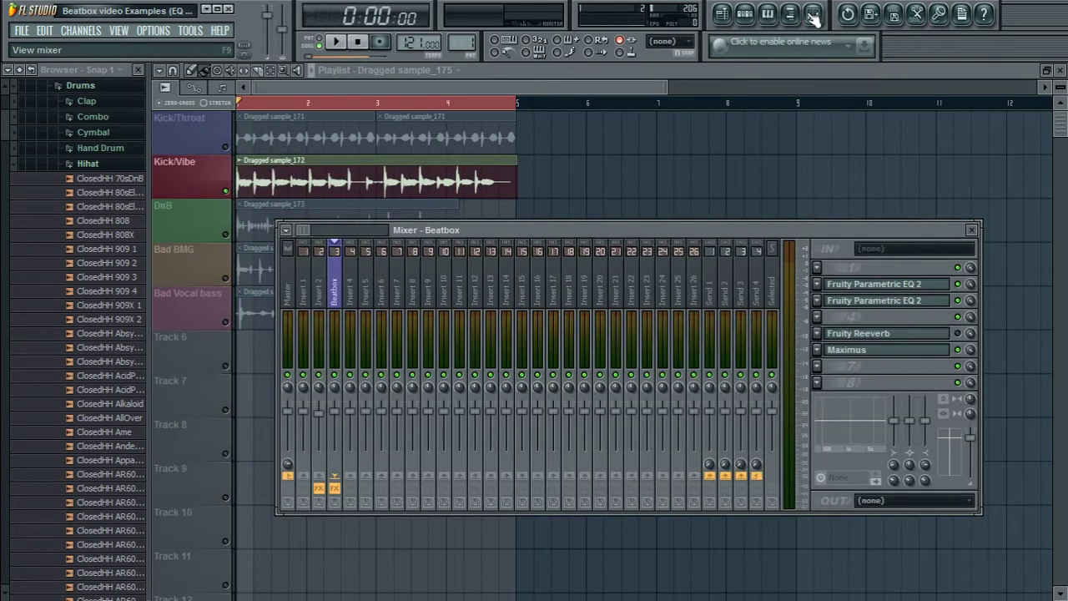
pyautogui.click(898, 352)
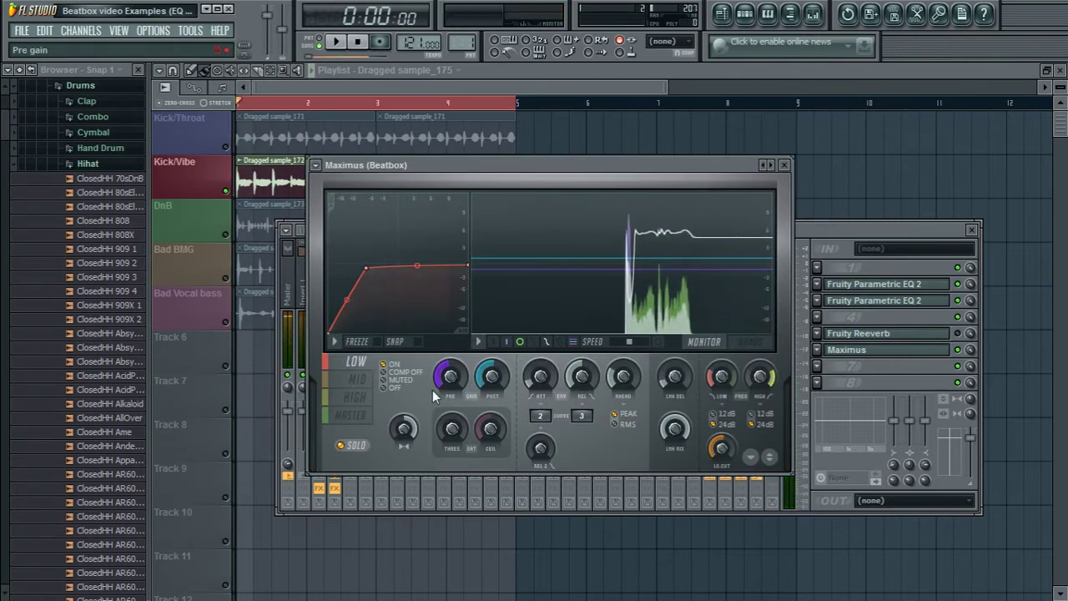
pyautogui.press('space')
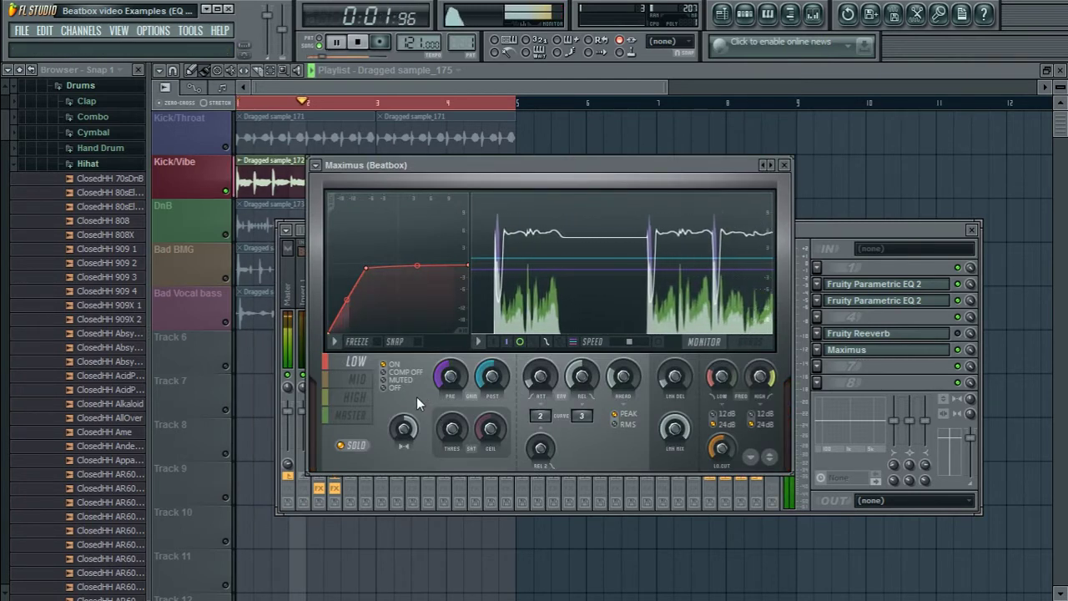
pyautogui.press('space')
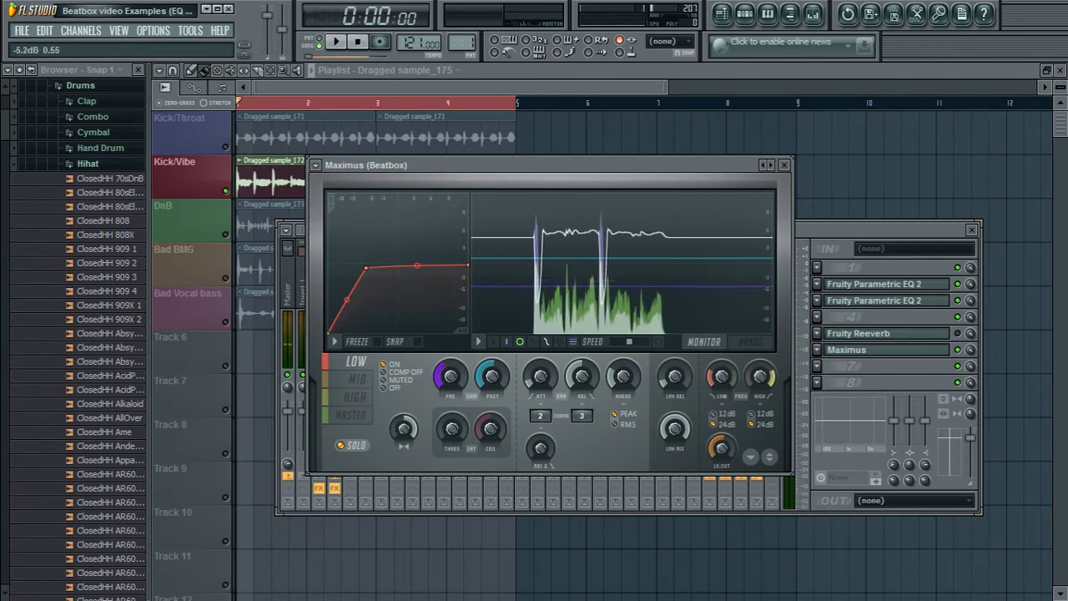
# Raise the Low band's pre gain to about 4.1 dB while auditioning Kick/Vibe
pyautogui.press('space')
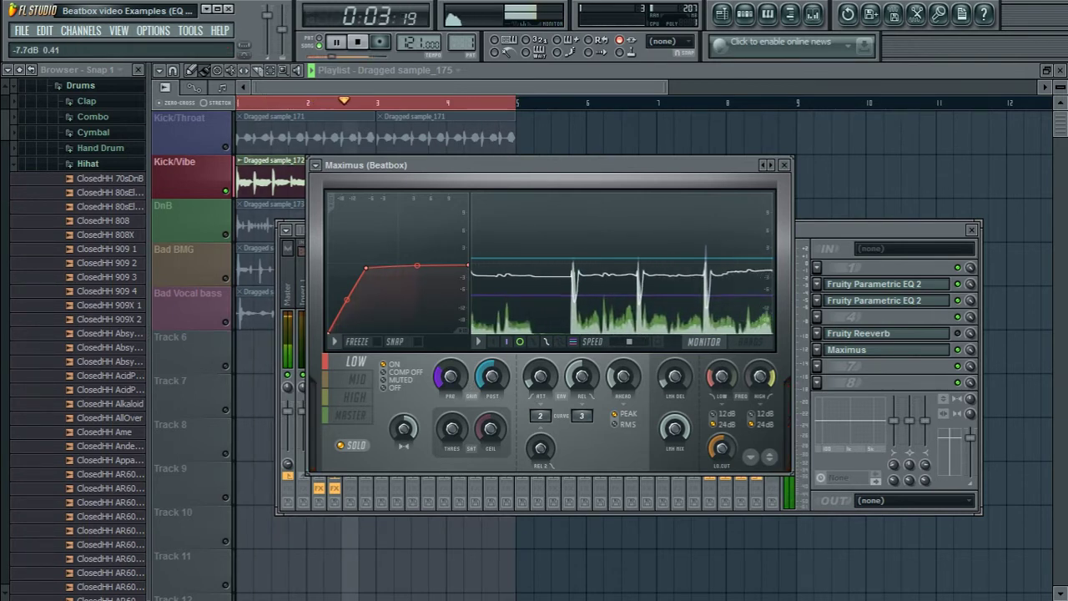
pyautogui.moveTo(490, 382); pyautogui.dragTo(454, 379)
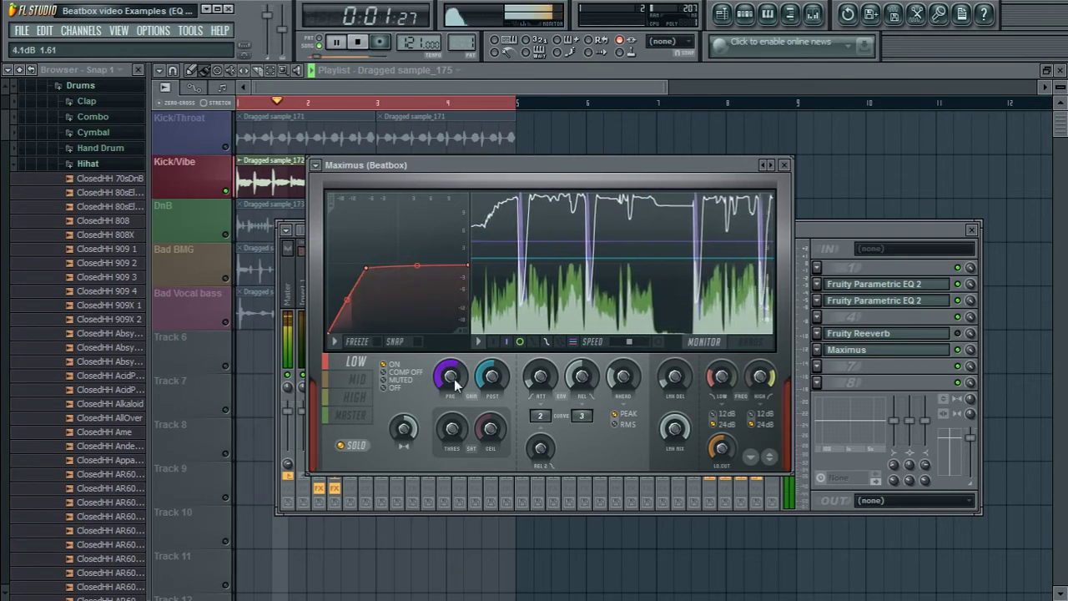
pyautogui.press('space')
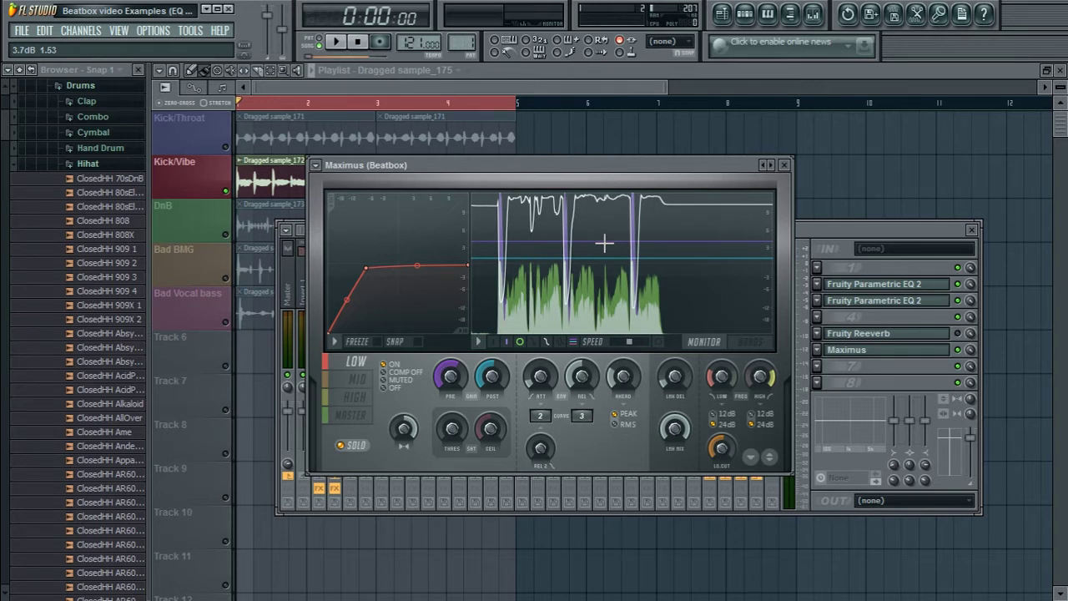
# On the Mid band, set the curve's second point to about -8 dB and audition Kick/Vibe with pre gain raised to about 6.9 dB
pyautogui.click(355, 387)
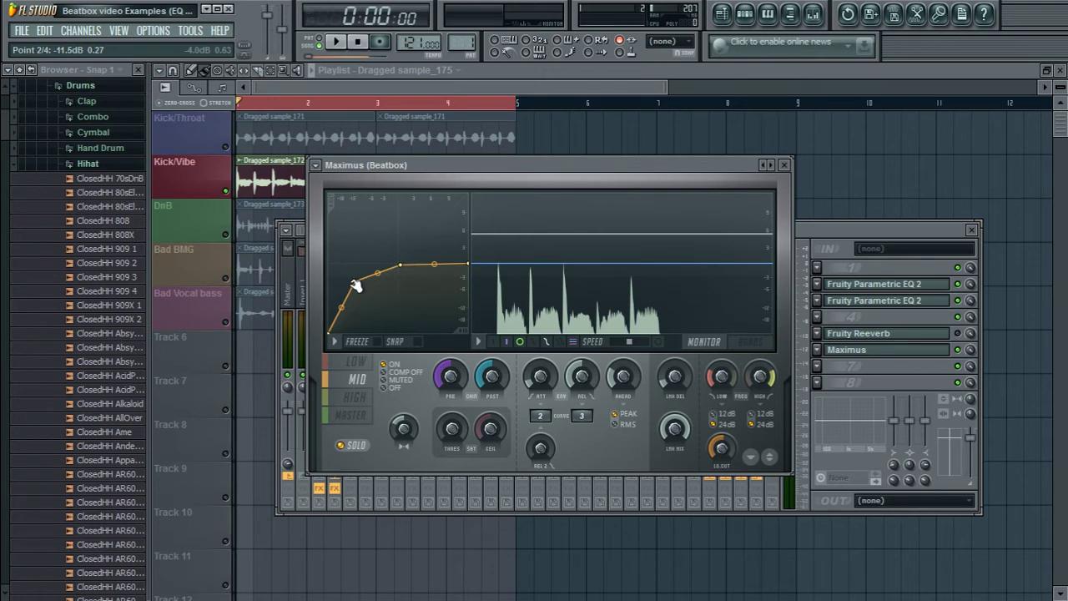
pyautogui.moveTo(355, 286); pyautogui.dragTo(368, 297)
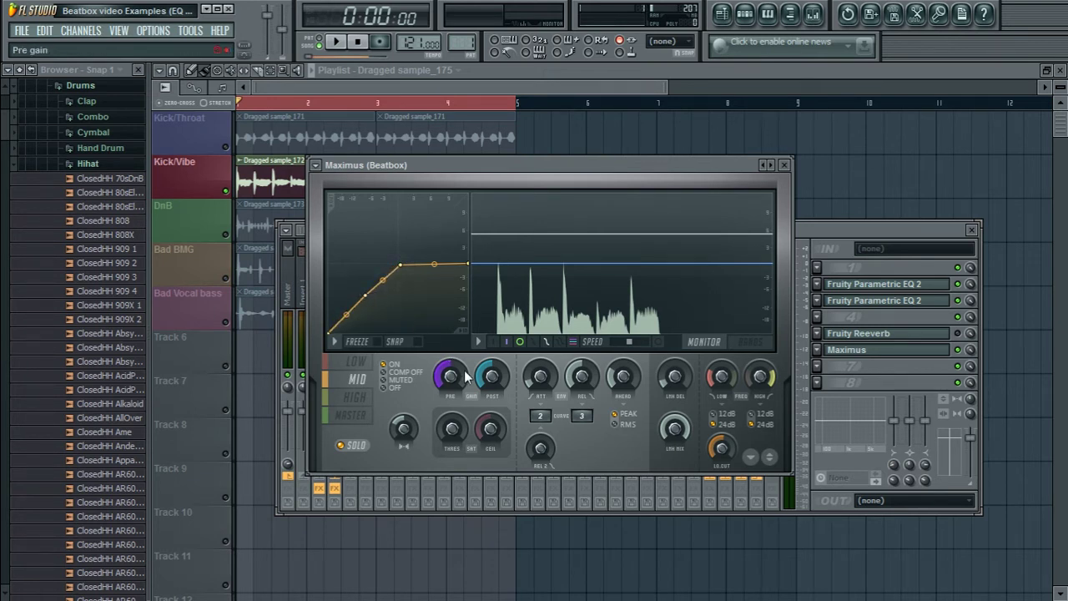
pyautogui.press('space')
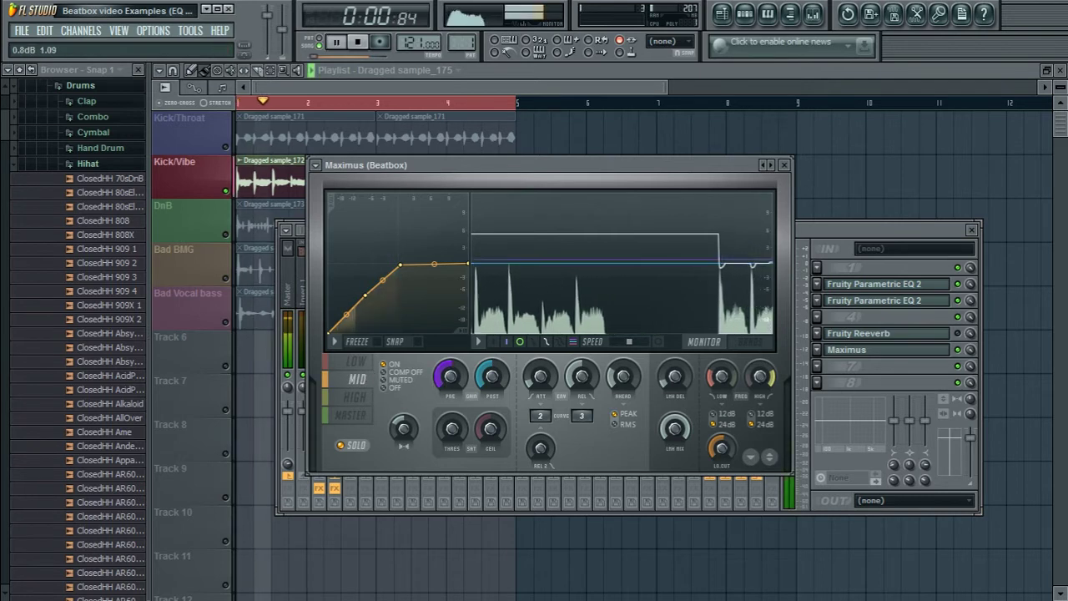
pyautogui.moveTo(446, 381); pyautogui.dragTo(446, 372)
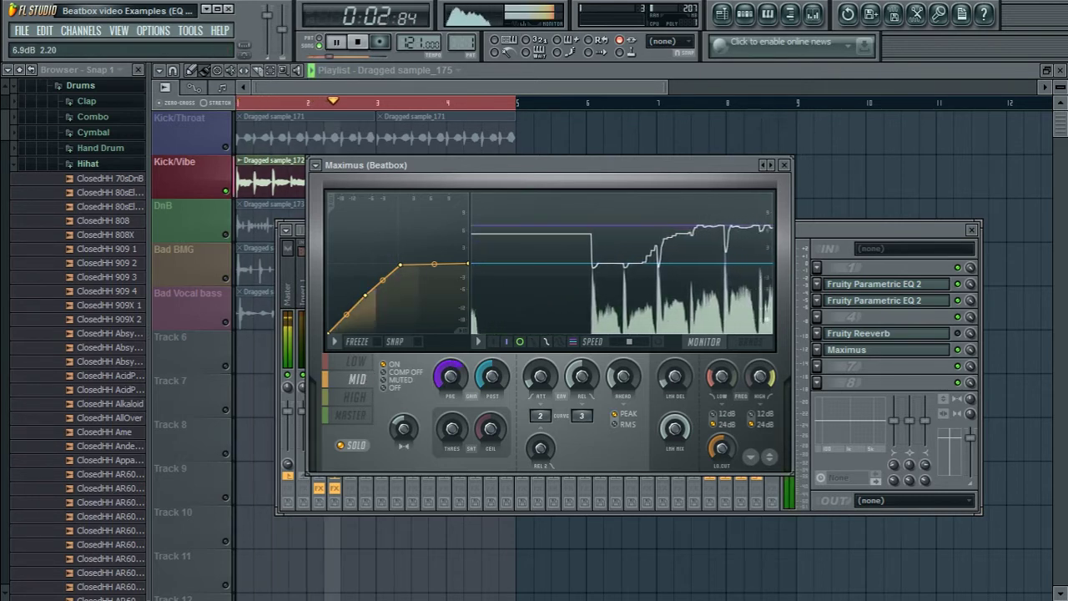
pyautogui.press('space')
# Lower the Mid band's pre gain to about -0.2 dB and audition Kick/Vibe
pyautogui.moveTo(451, 379); pyautogui.dragTo(452, 417)
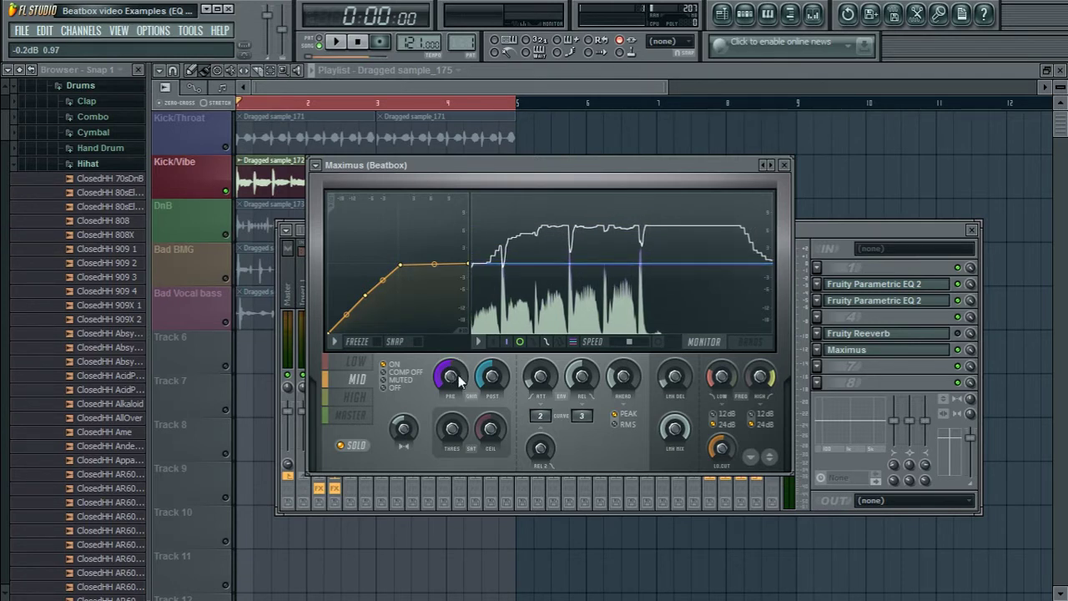
pyautogui.press('space')
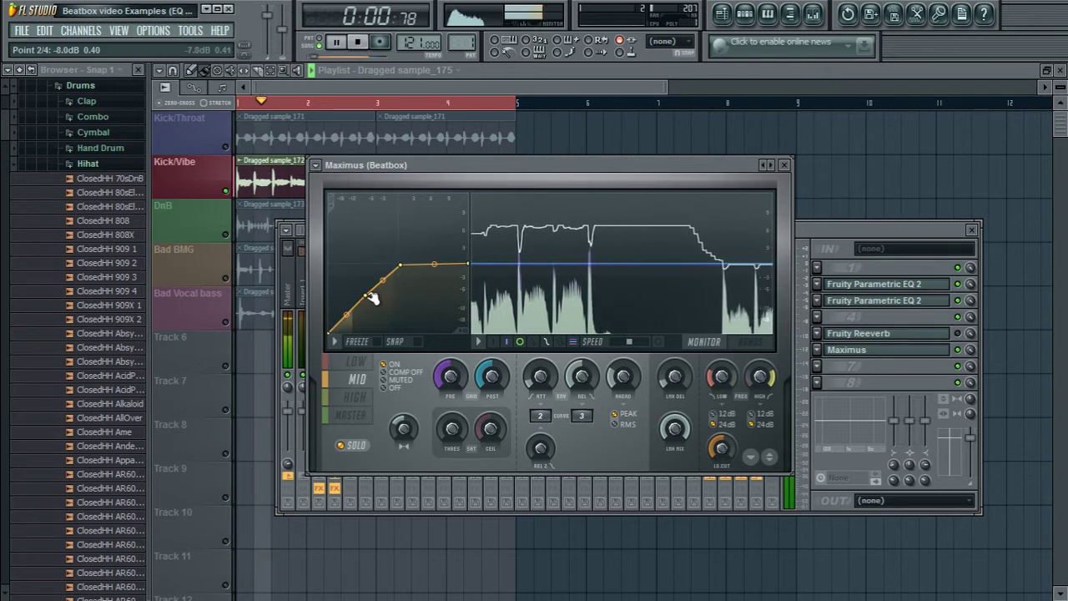
pyautogui.press('space')
# Shift the Mid band curve's second point to -11.2 dB and audition Kick/Vibe
pyautogui.moveTo(372, 299); pyautogui.dragTo(360, 290)
pyautogui.press('space')
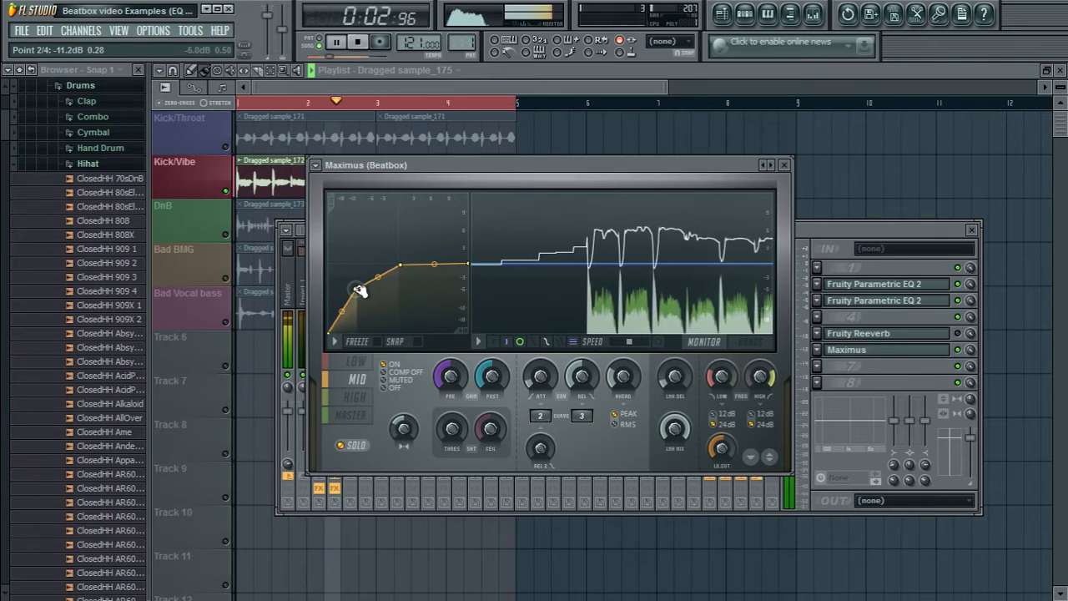
pyautogui.press('space')
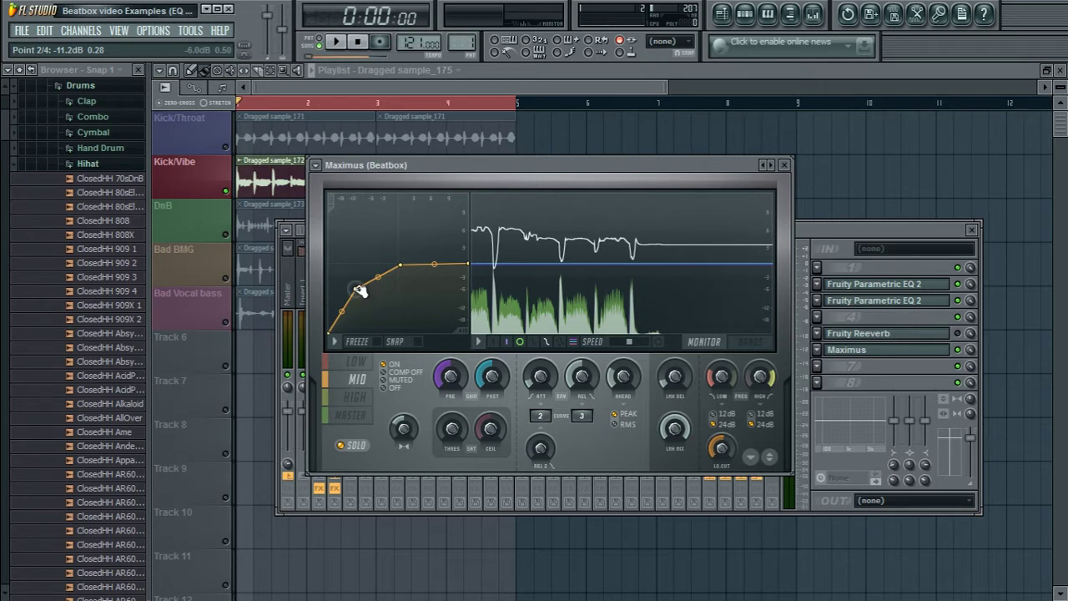
# Set the Mid band curve's second point to about -10.3 dB and audition Kick/Vibe
pyautogui.press('space')
pyautogui.moveTo(359, 289); pyautogui.dragTo(361, 282)
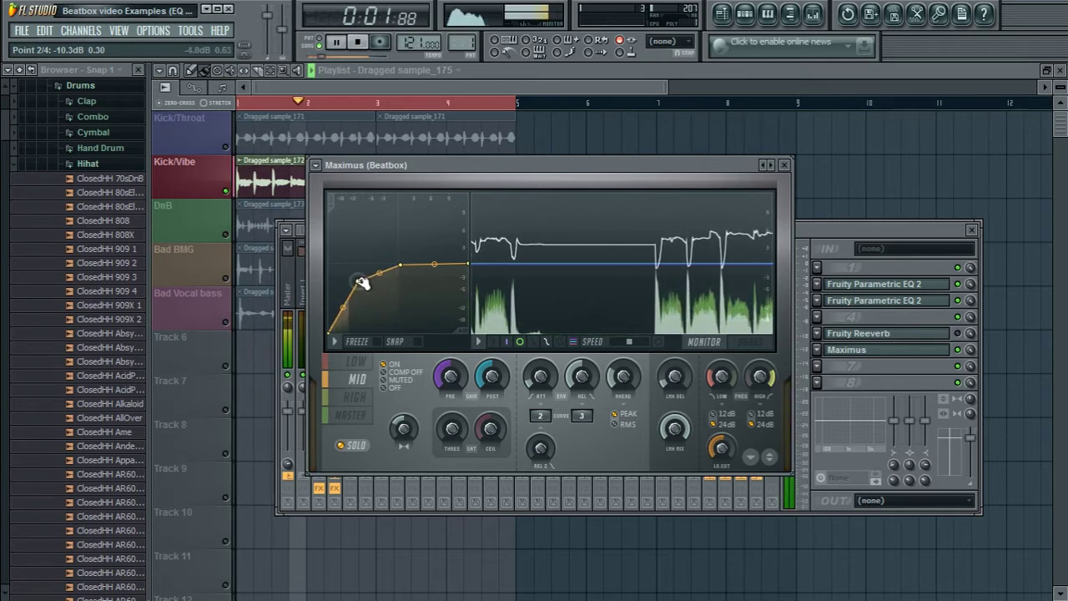
pyautogui.press('space')
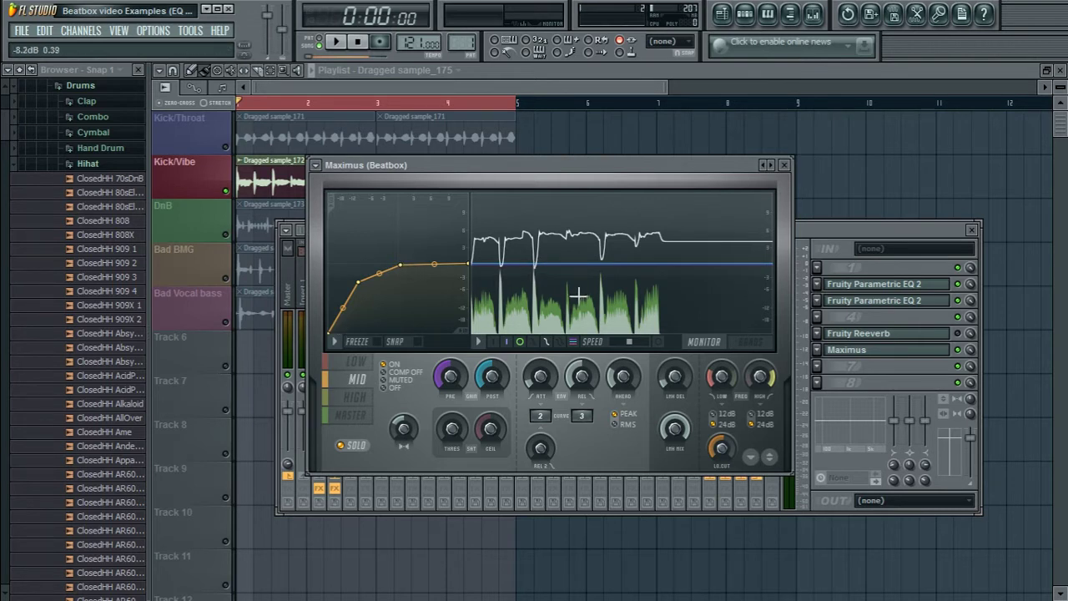
pyautogui.press('space')
pyautogui.press('space')
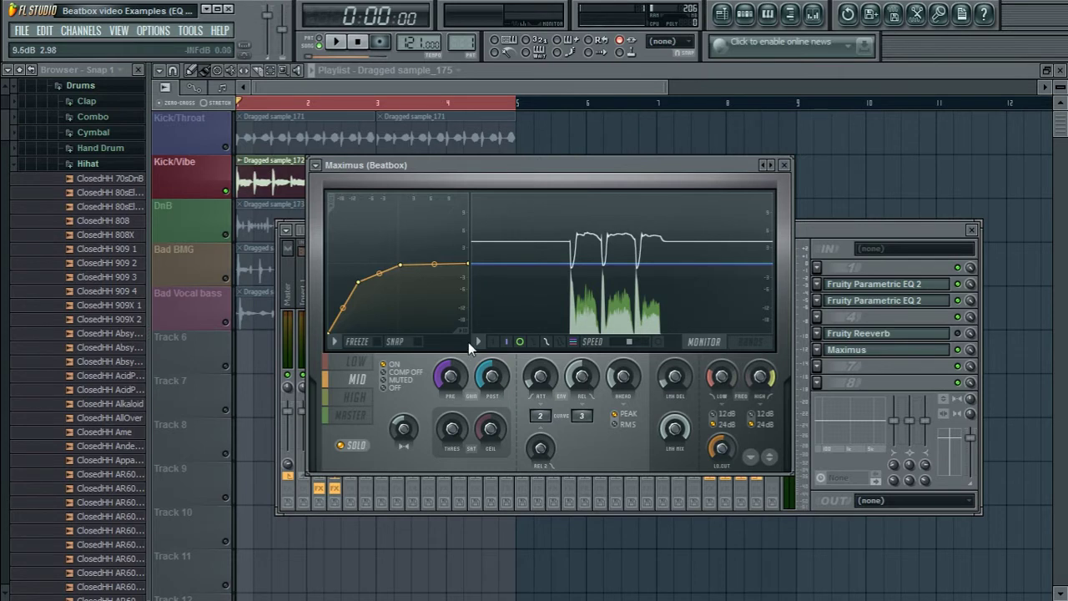
# On the High band, set the curve's second point to -13.8 dB and audition Kick/Vibe
pyautogui.click(354, 402)
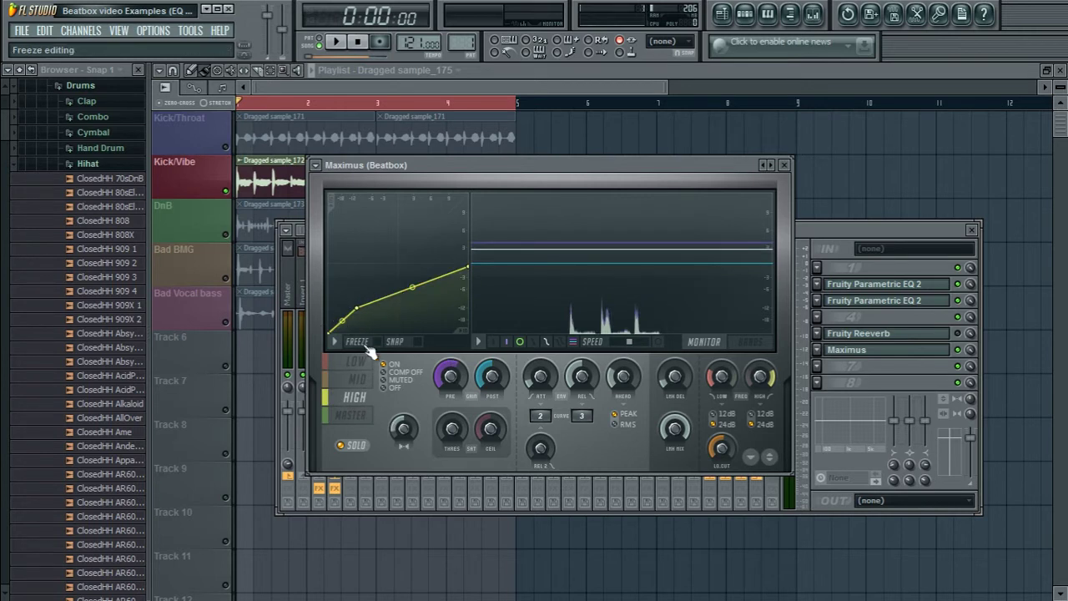
pyautogui.press('space')
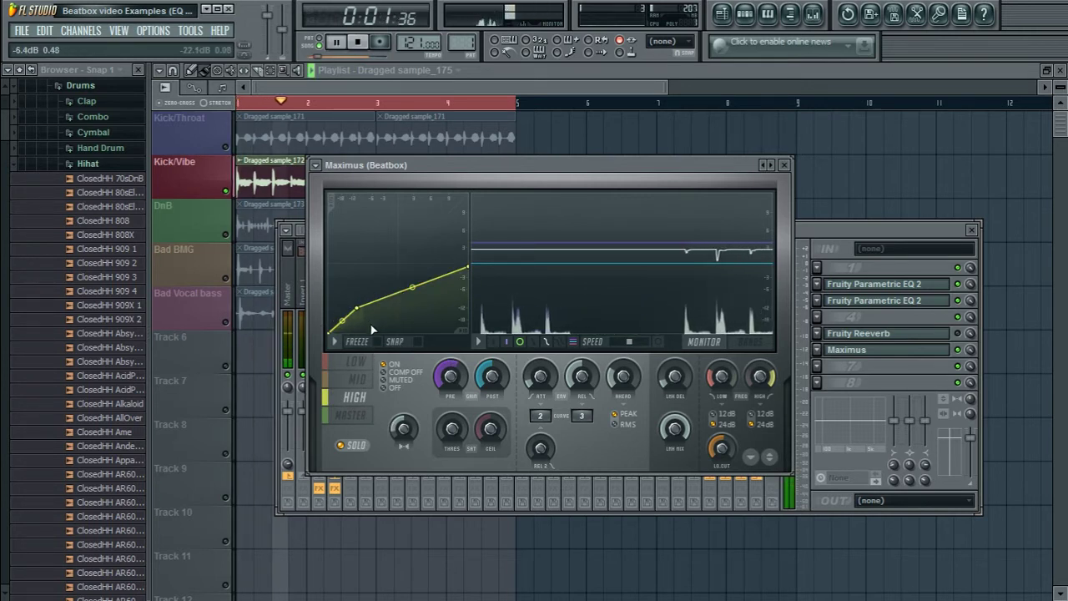
pyautogui.moveTo(357, 307); pyautogui.dragTo(401, 266)
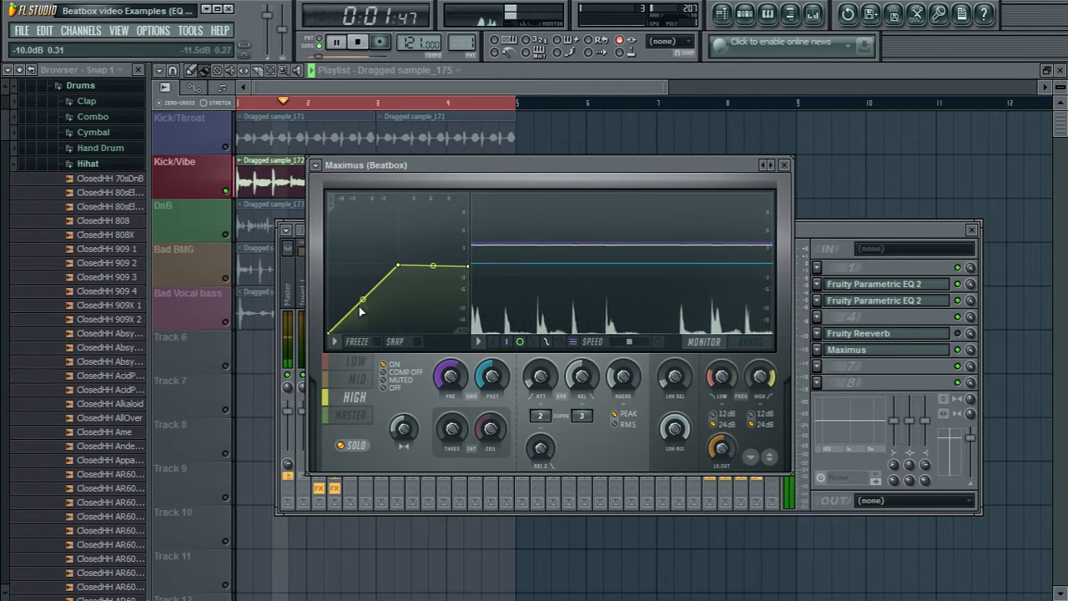
pyautogui.moveTo(401, 267); pyautogui.dragTo(353, 313)
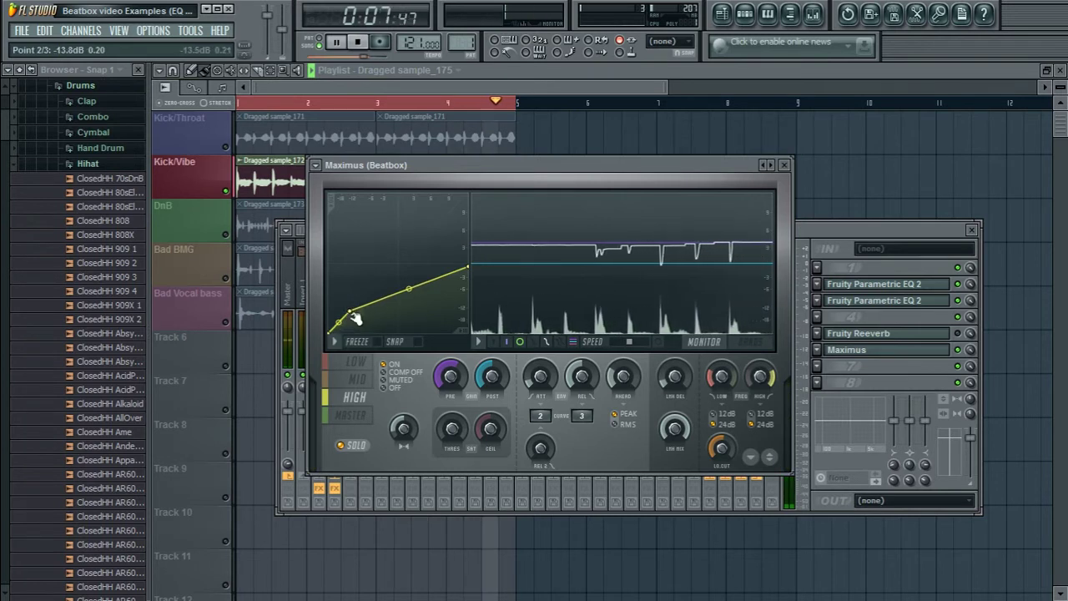
pyautogui.press('space')
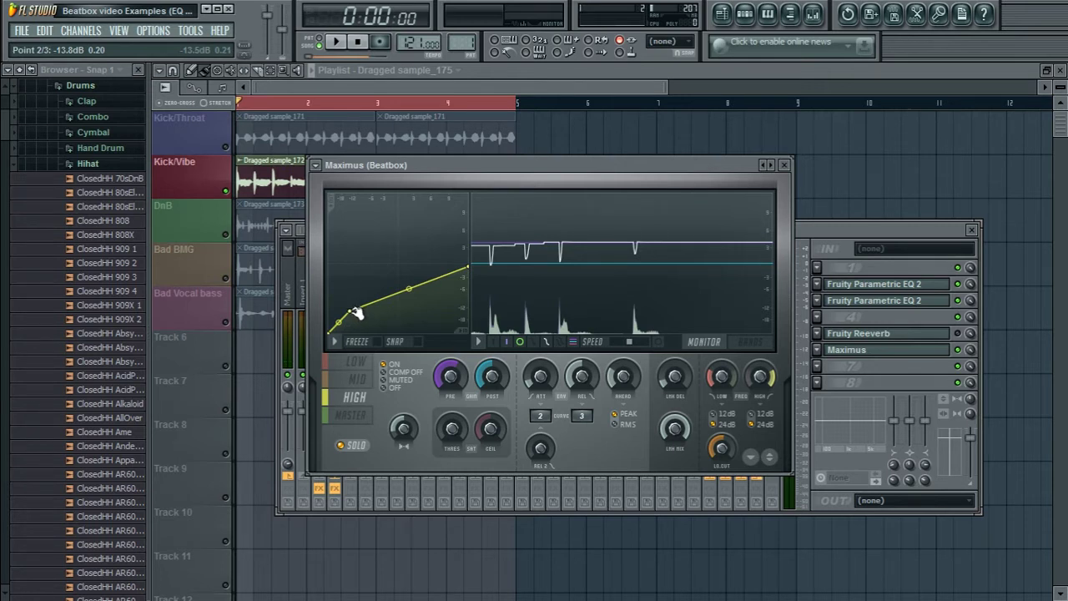
pyautogui.press('space')
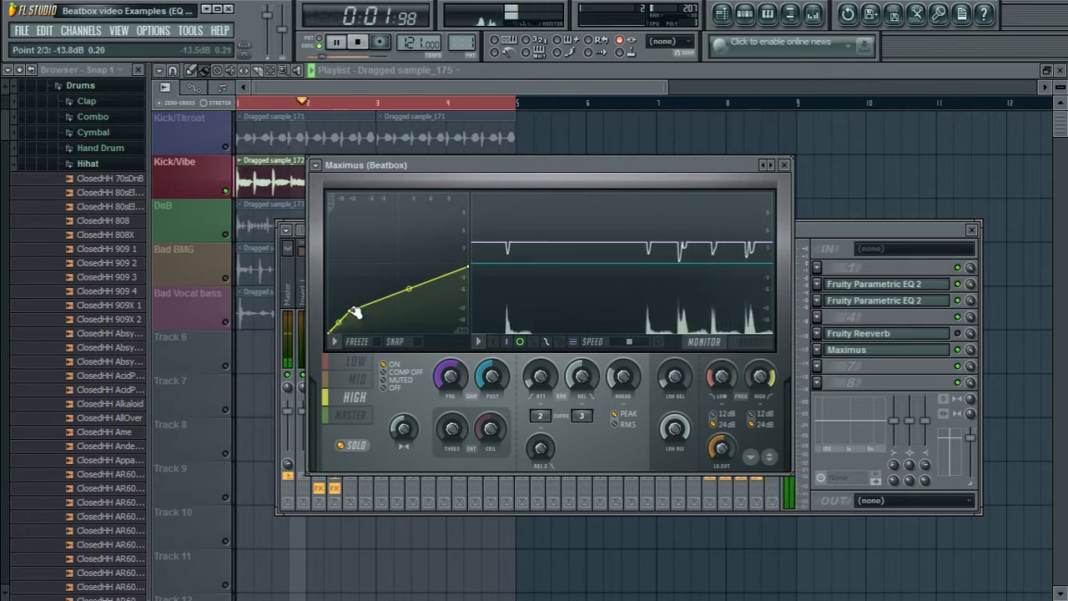
pyautogui.press('space')
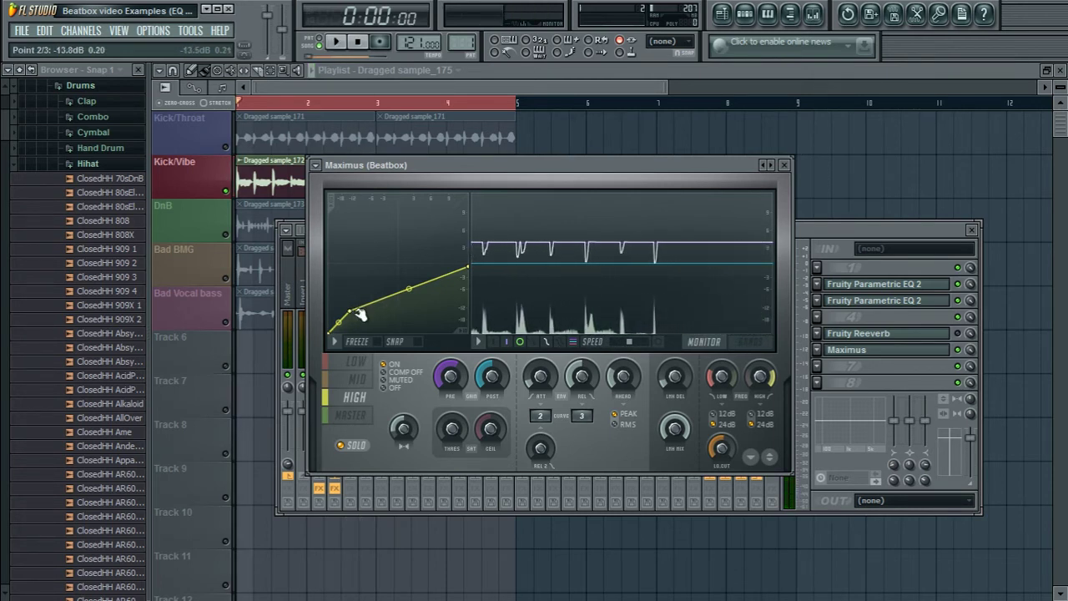
pyautogui.press('space')
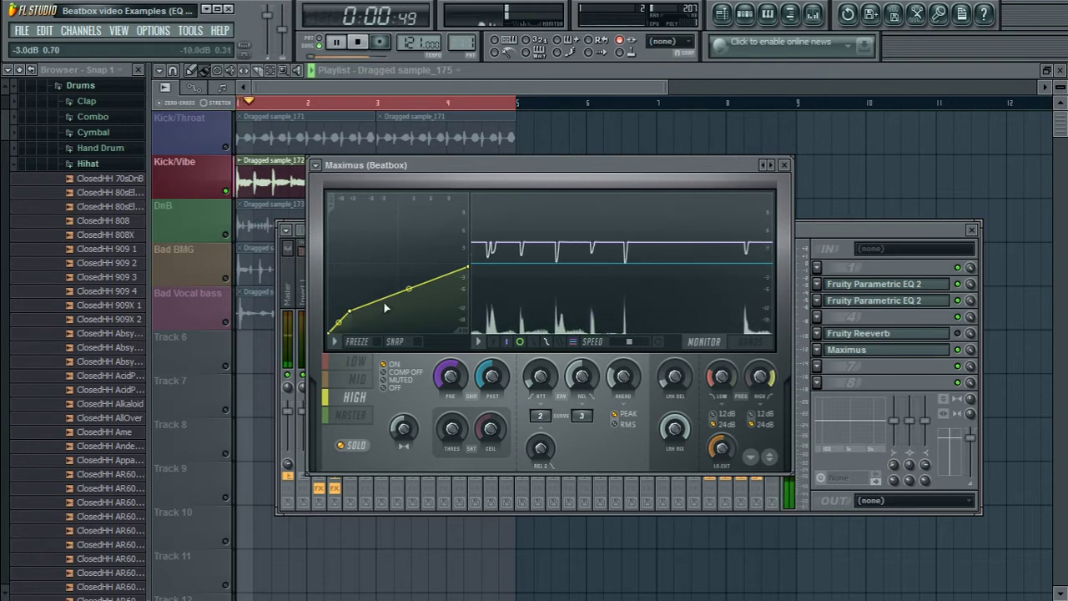
pyautogui.press('space')
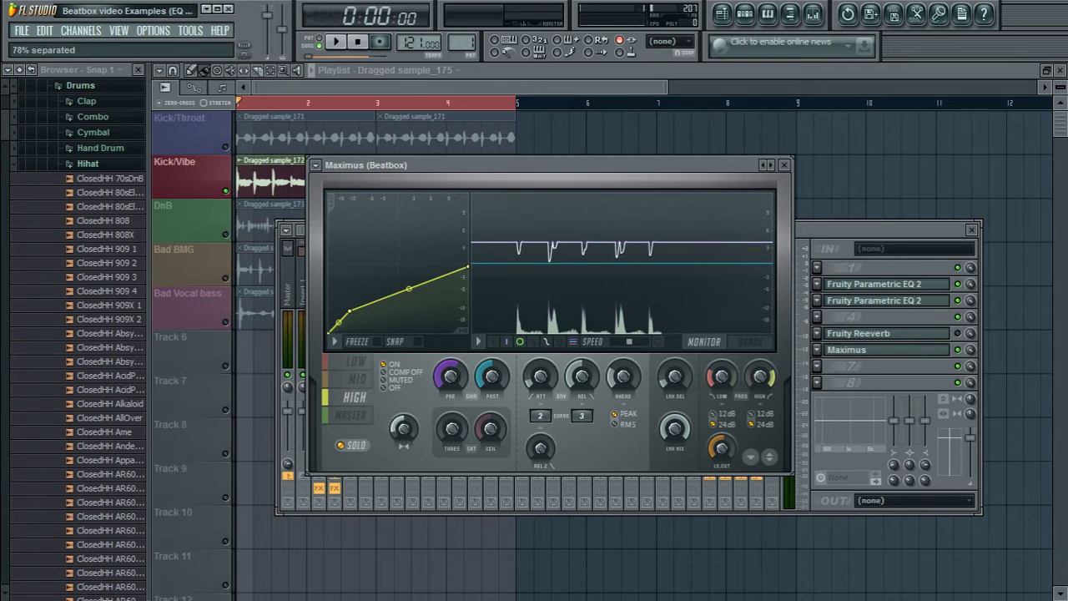
# Adjust the stereo separation of the Mid and Low bands in Maximus
pyautogui.click(357, 380)
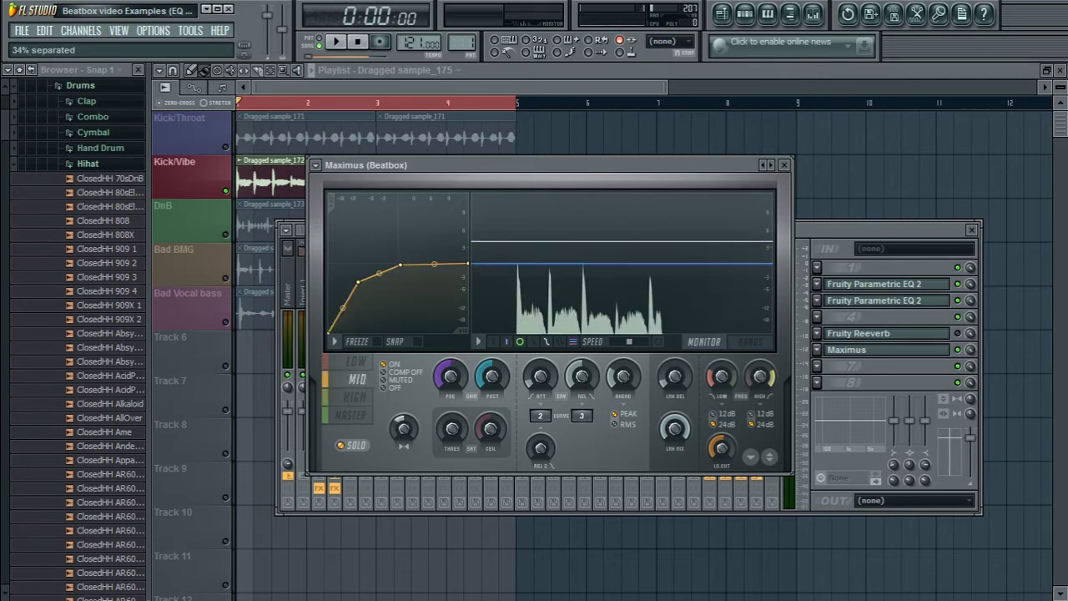
pyautogui.click(362, 367)
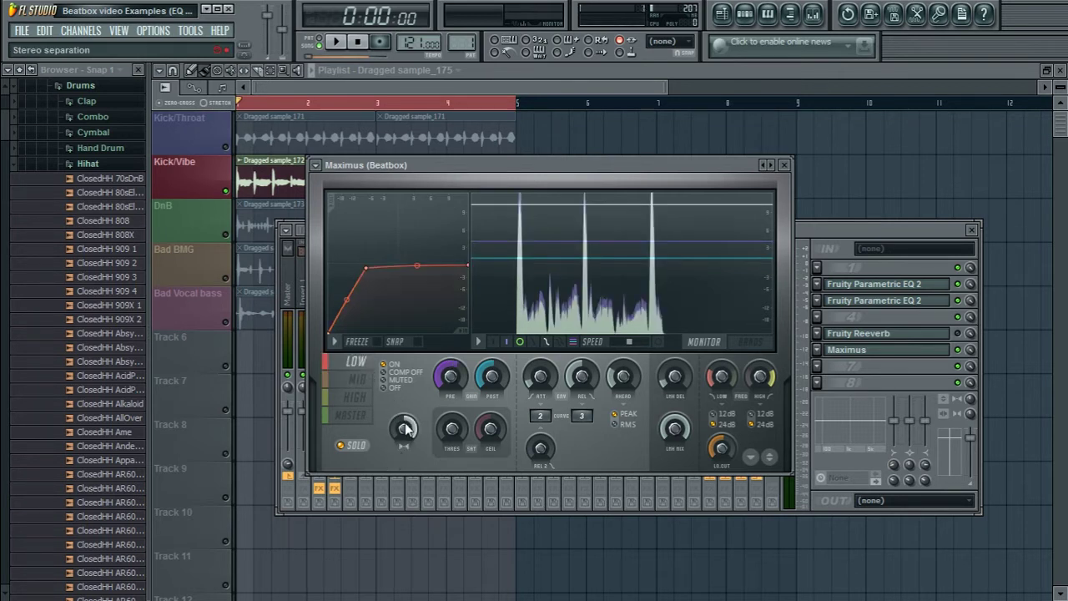
pyautogui.moveTo(404, 428)
pyautogui.mouseDown()
pyautogui.moveTo(404, 409)
pyautogui.moveTo(406, 430)
pyautogui.mouseUp()
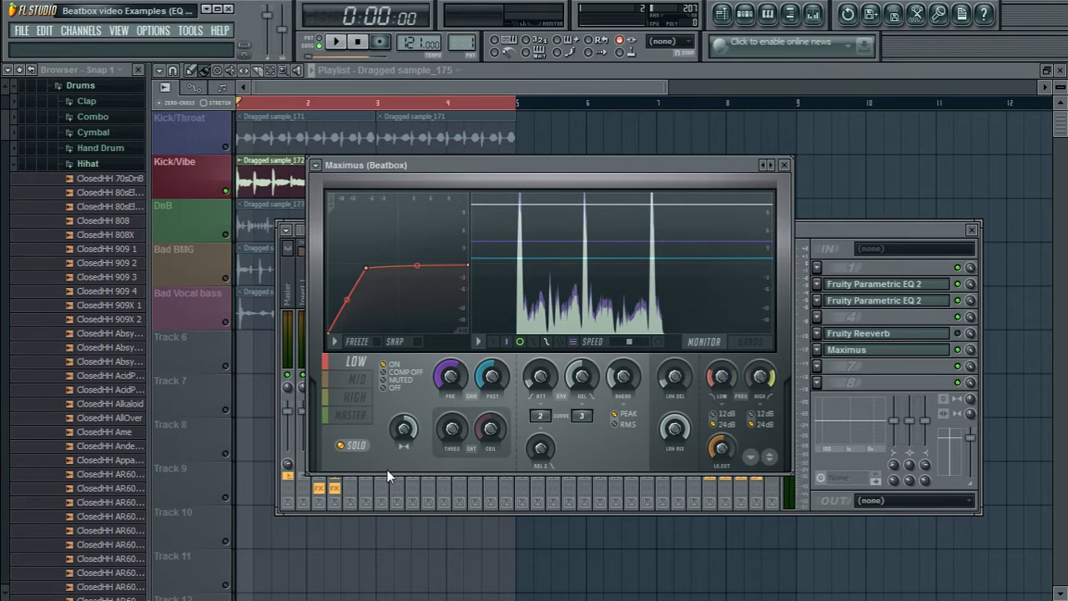
# Close Maximus, solo the DnB track and audition it with the mixer's Beatbox channel shown
pyautogui.click(784, 164)
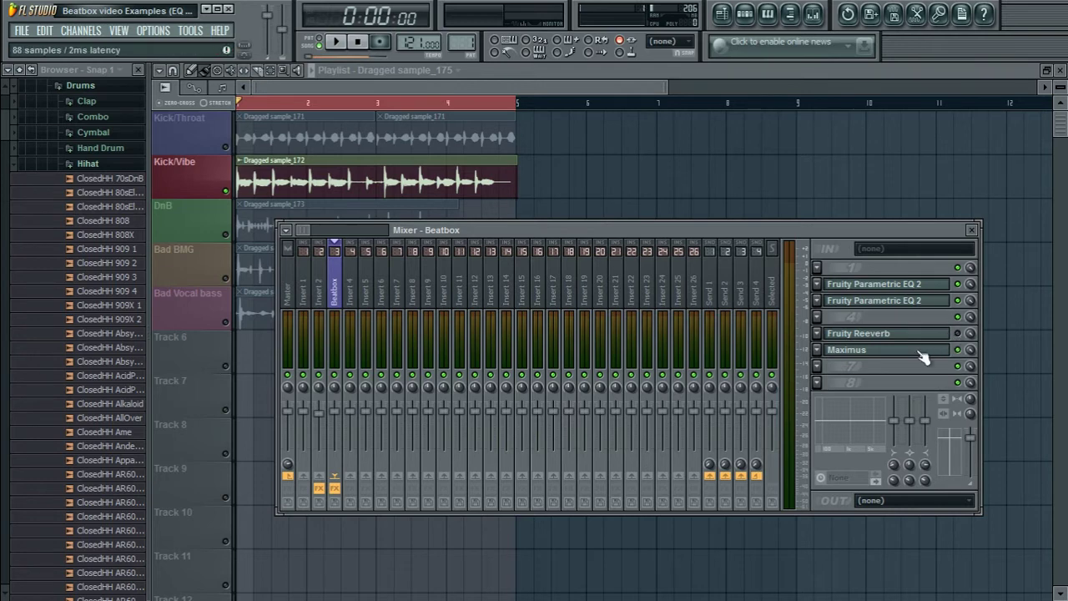
pyautogui.click(232, 225)
pyautogui.click(233, 229)
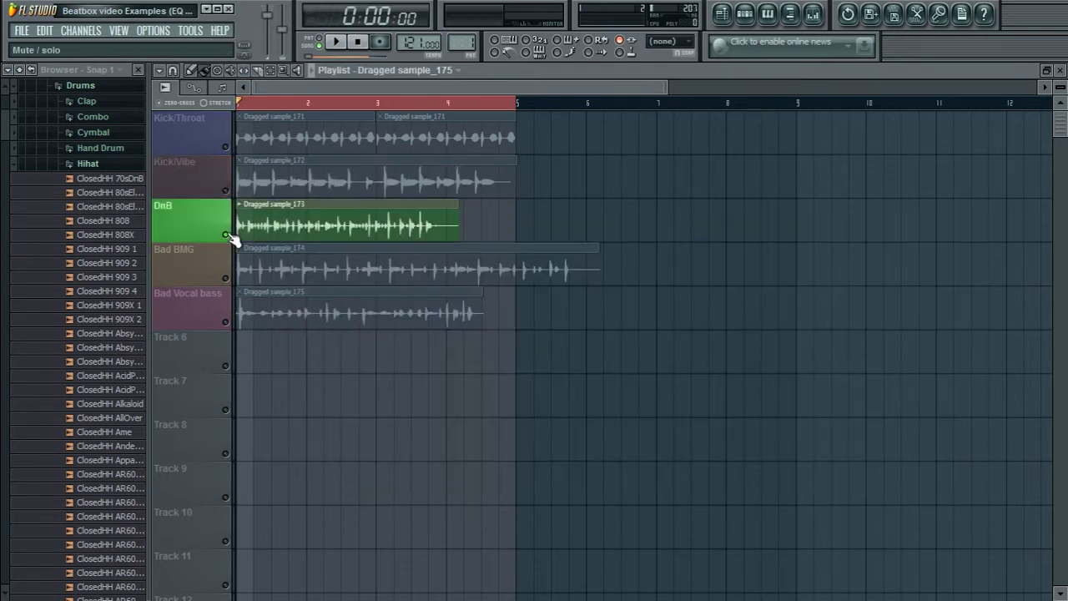
pyautogui.press('space')
pyautogui.click(815, 13)
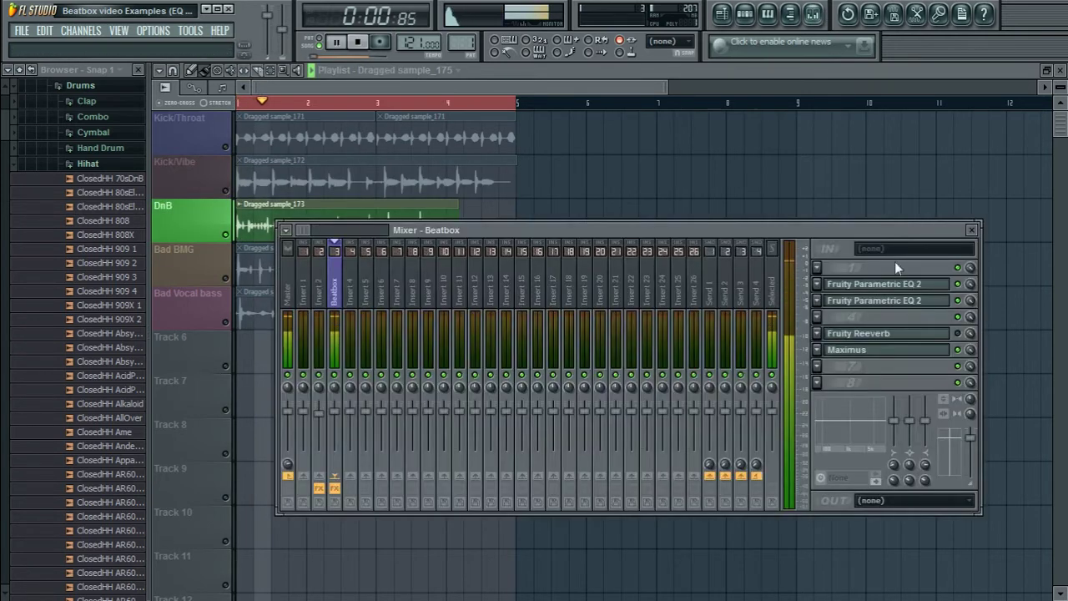
pyautogui.press('space')
# Examine Maximus's Master band curve and level display while auditioning DnB
pyautogui.click(884, 350)
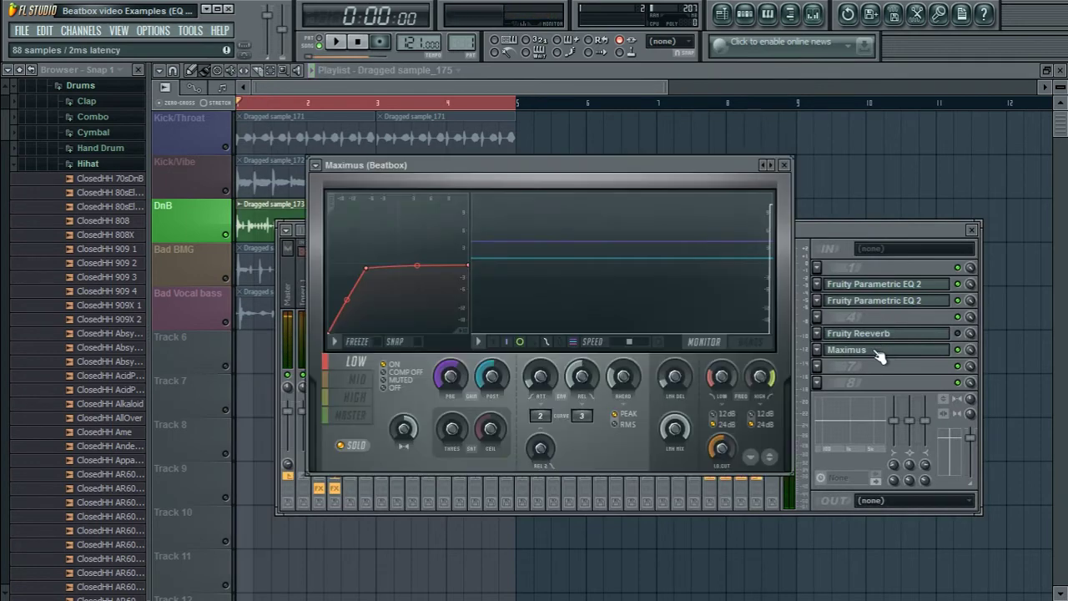
pyautogui.click(350, 414)
pyautogui.press('space')
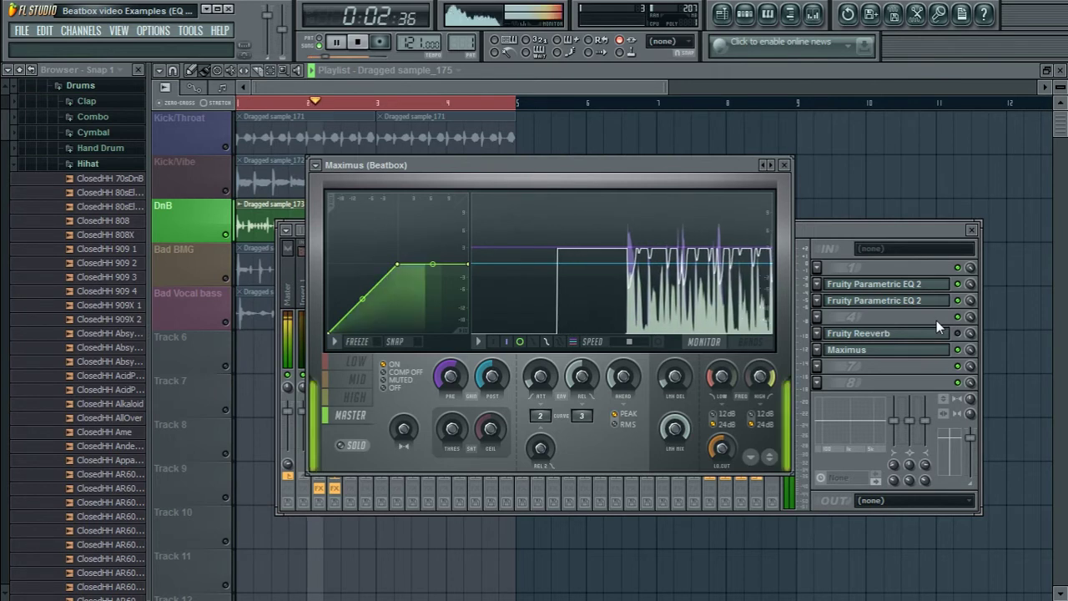
pyautogui.press('space')
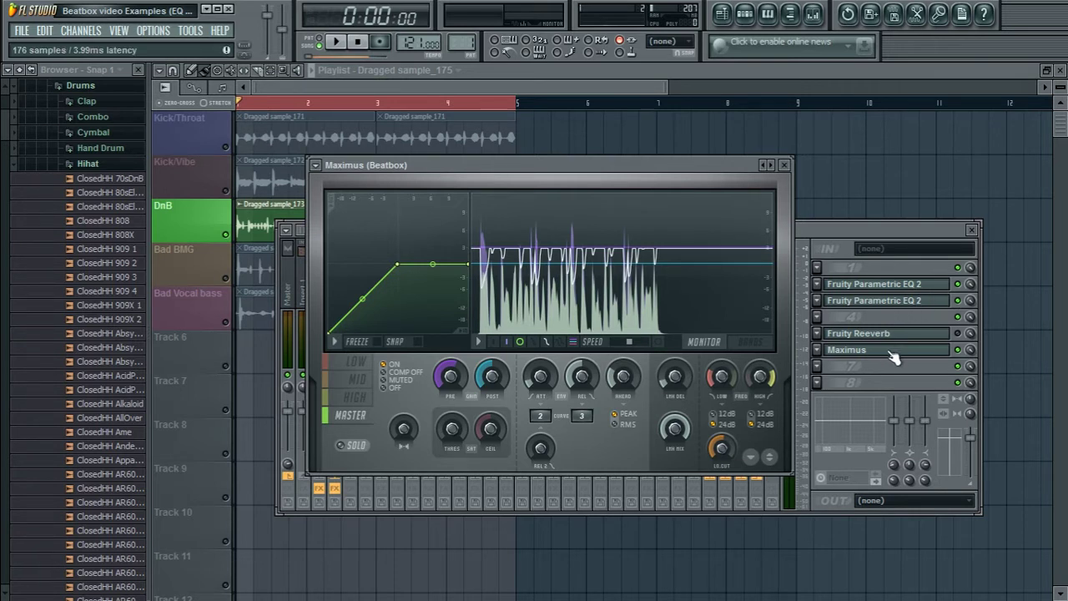
# Compare DnB with Fruity Reeverb bypassed and enabled on the Beatbox channel, leaving the reverb enabled
pyautogui.click(958, 333)
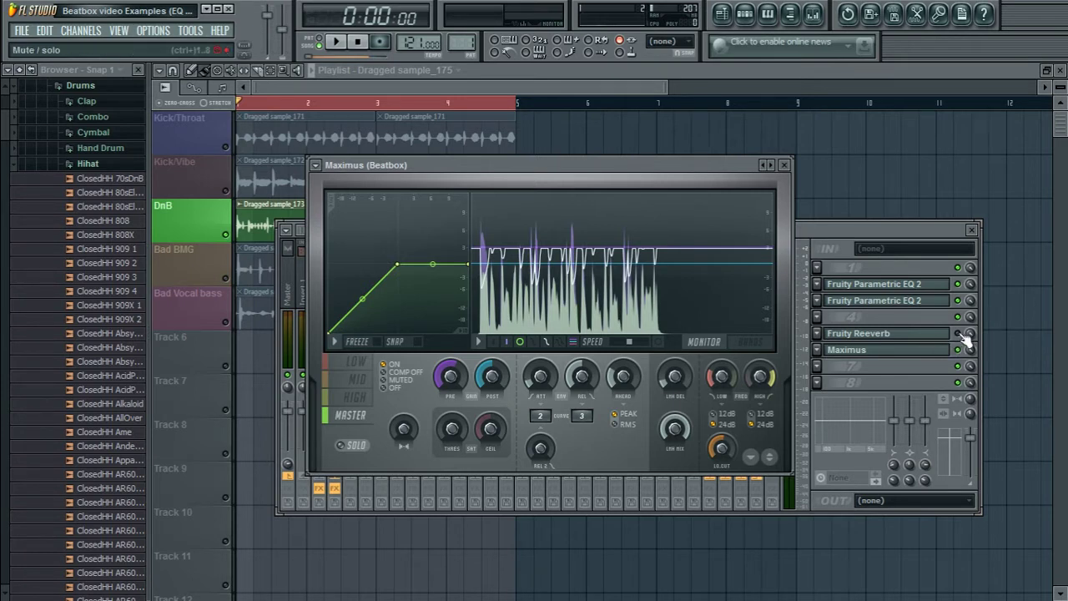
pyautogui.press('space')
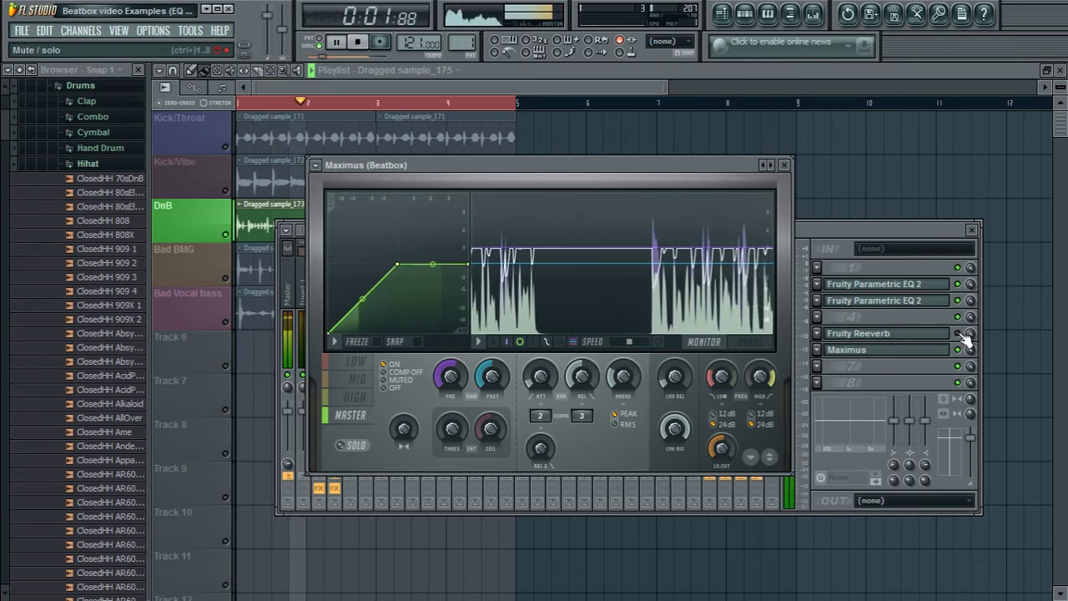
pyautogui.click(964, 338)
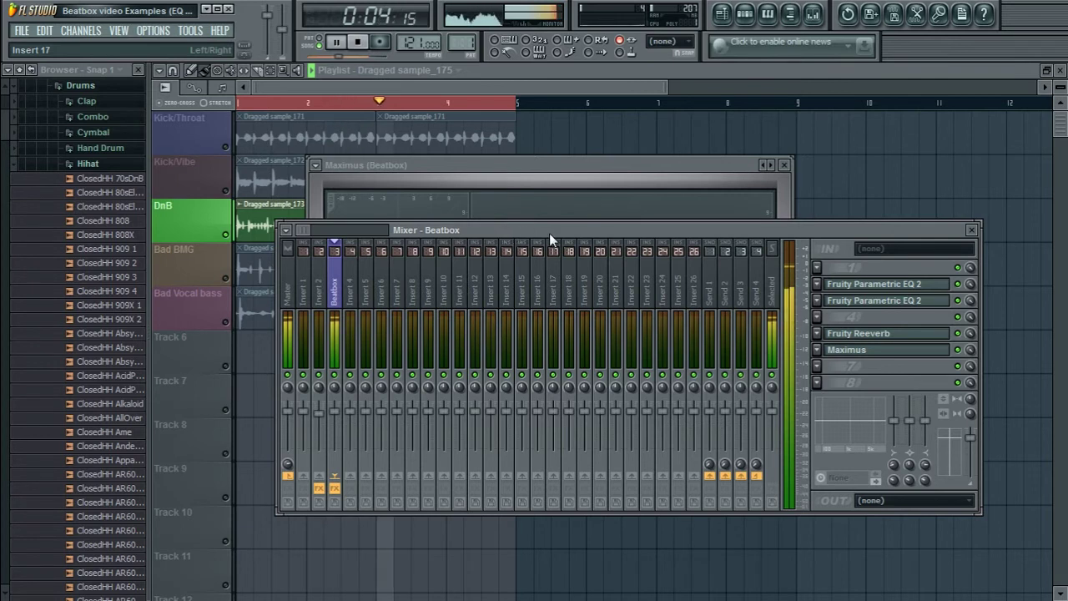
pyautogui.press('space')
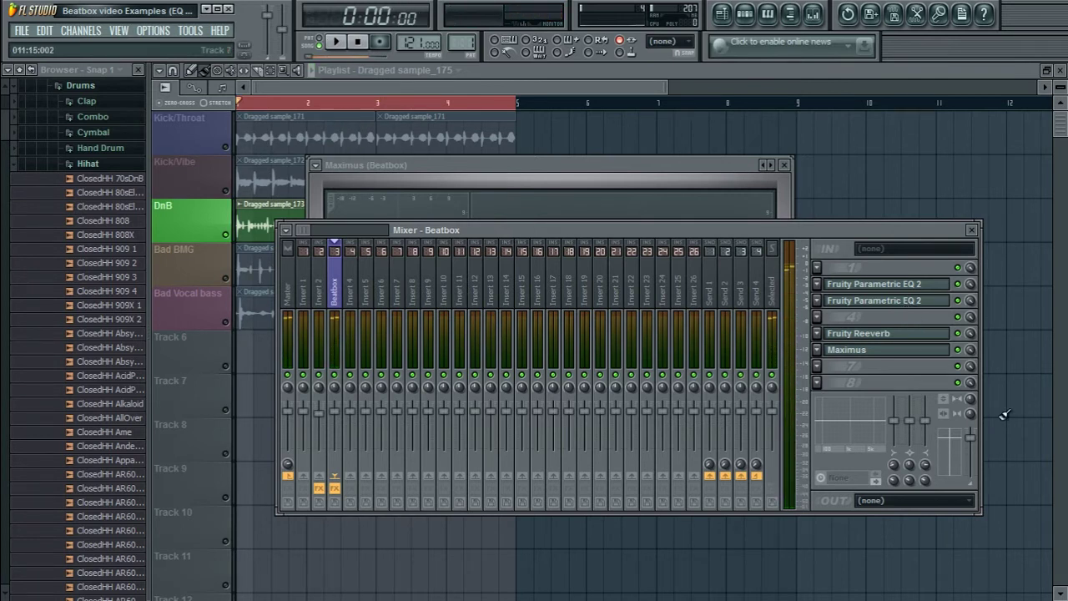
pyautogui.press('space')
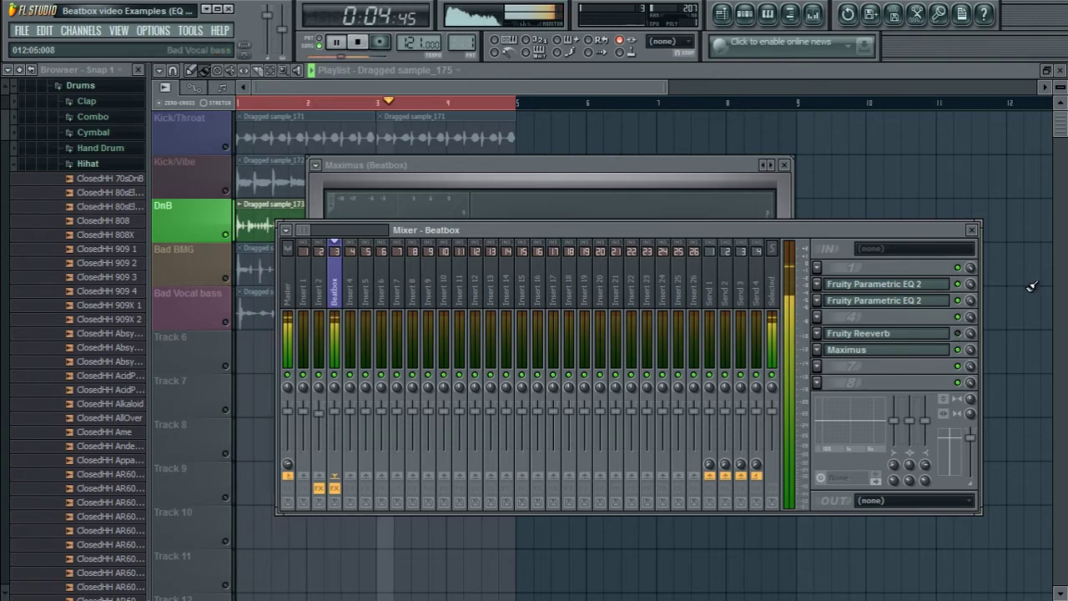
pyautogui.press('space')
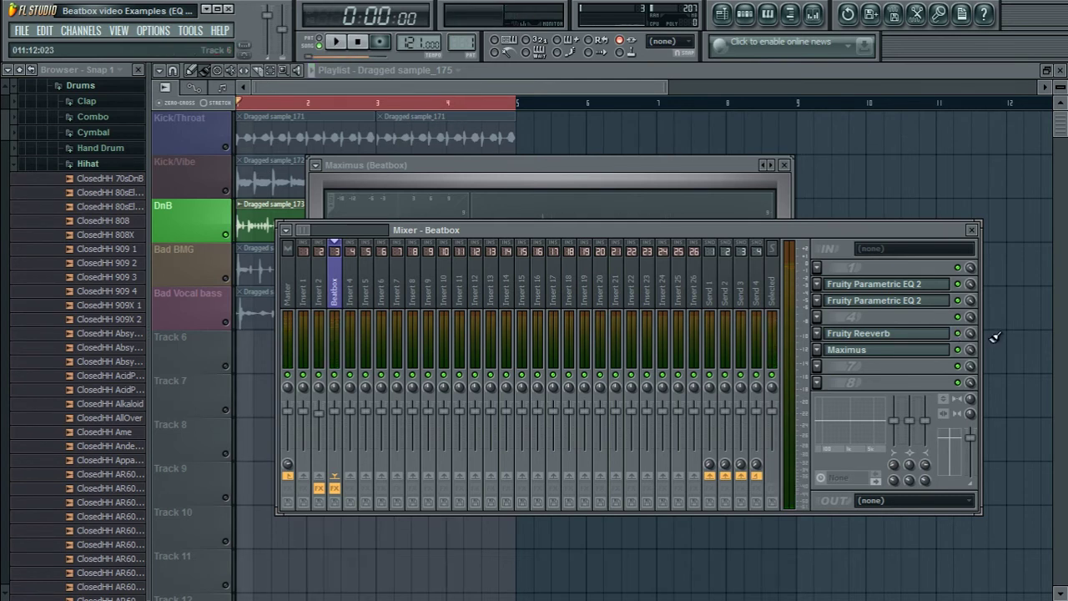
# Open Fruity Reeverb's settings over the mixer, set Decay to 3.8 sec and audition DnB
pyautogui.click(870, 334)
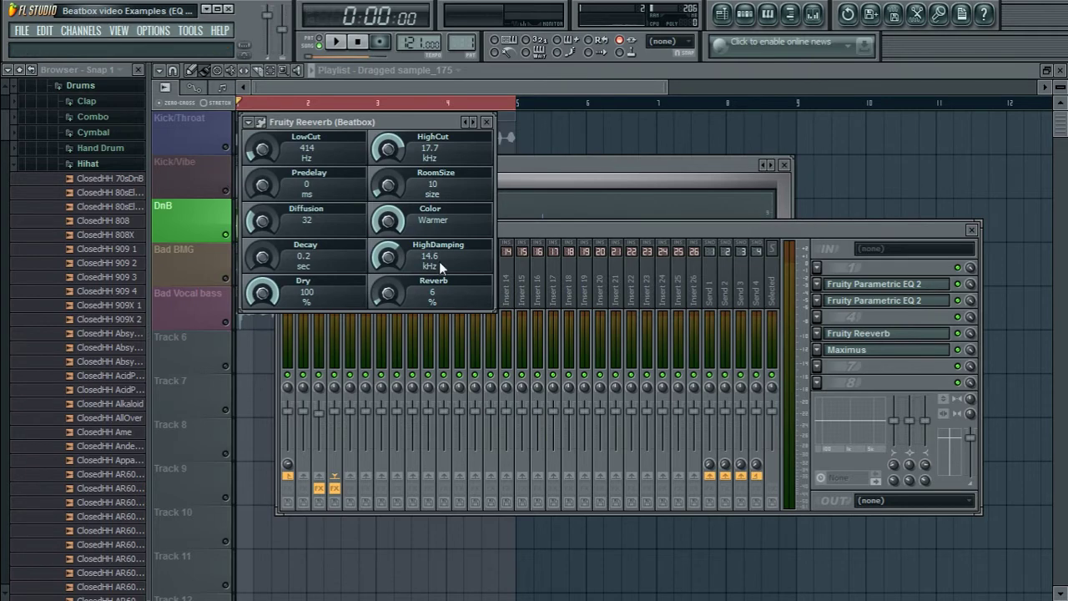
pyautogui.moveTo(385, 123); pyautogui.dragTo(575, 253)
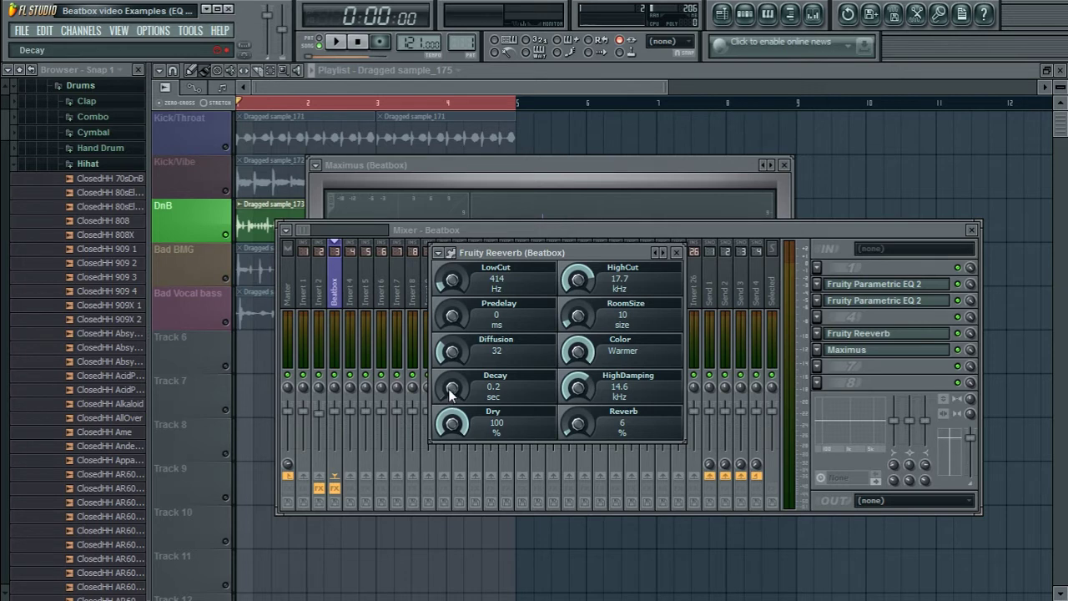
pyautogui.moveTo(451, 395); pyautogui.dragTo(452, 355)
pyautogui.press('space')
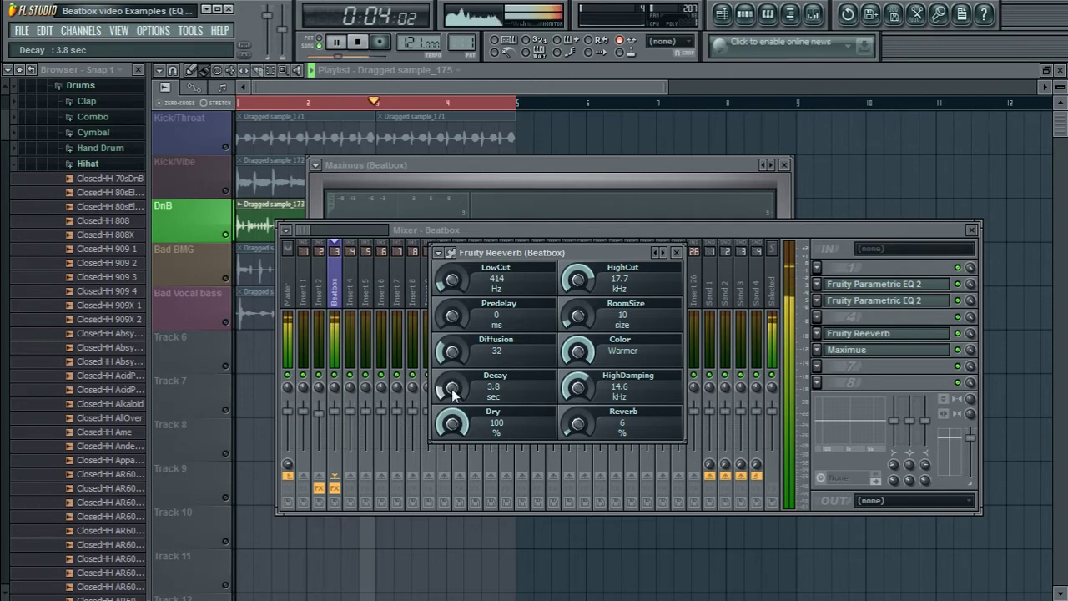
pyautogui.press('space')
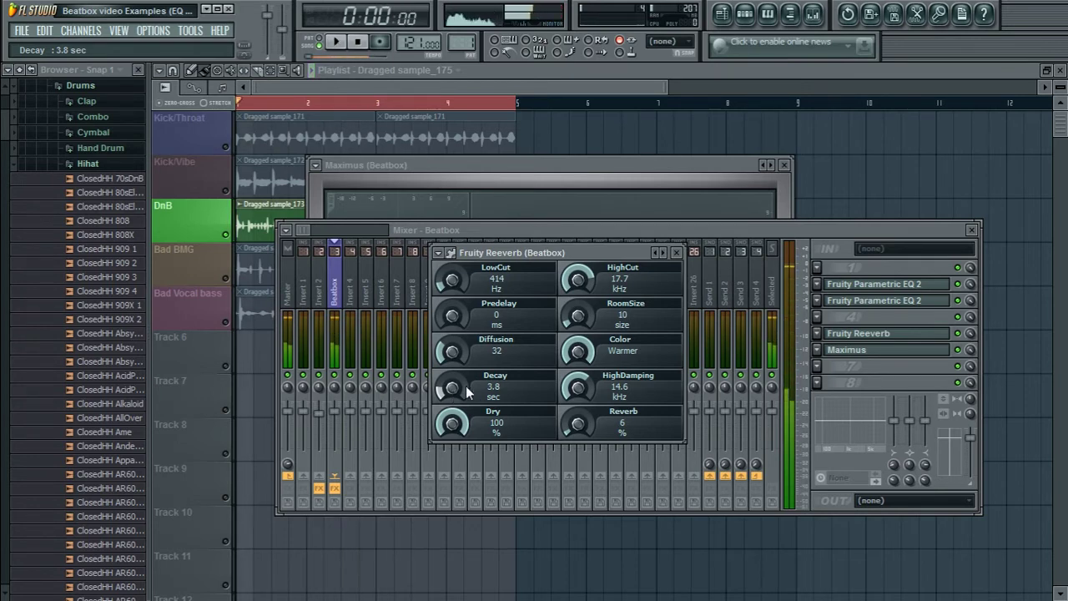
# Lower Fruity Reeverb's Decay to 0.3 sec and its Reverb amount to 5% while auditioning DnB
pyautogui.moveTo(456, 398); pyautogui.dragTo(457, 429)
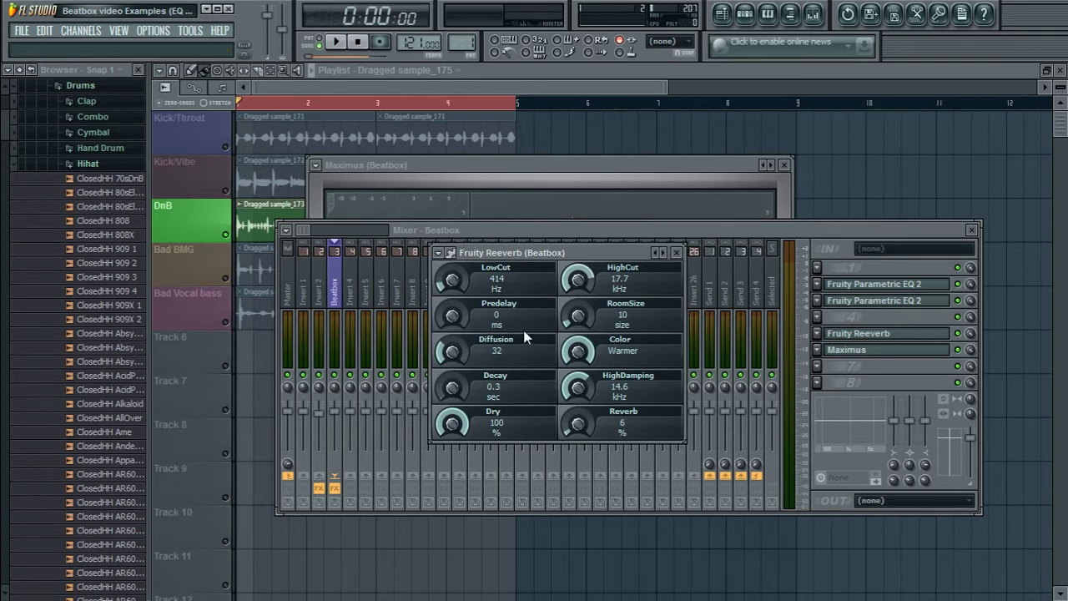
pyautogui.press('space')
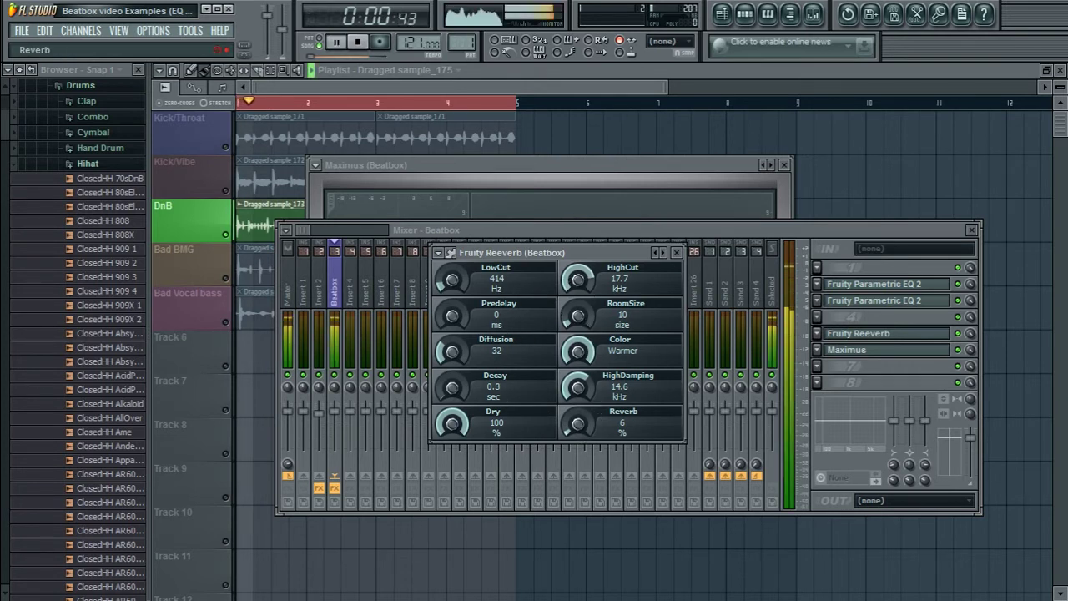
pyautogui.moveTo(578, 423); pyautogui.dragTo(577, 455)
pyautogui.press('space')
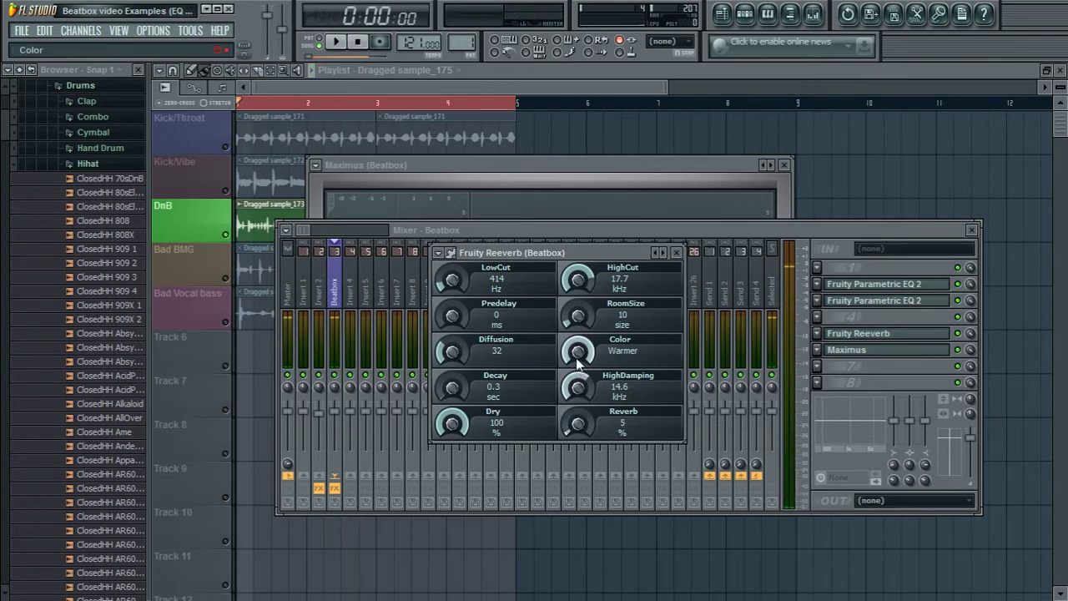
# Raise Fruity Reeverb's Decay to 1.5 sec while auditioning DnB
pyautogui.press('space')
pyautogui.moveTo(454, 384)
pyautogui.mouseDown()
pyautogui.moveTo(455, 338)
pyautogui.moveTo(452, 372)
pyautogui.mouseUp()
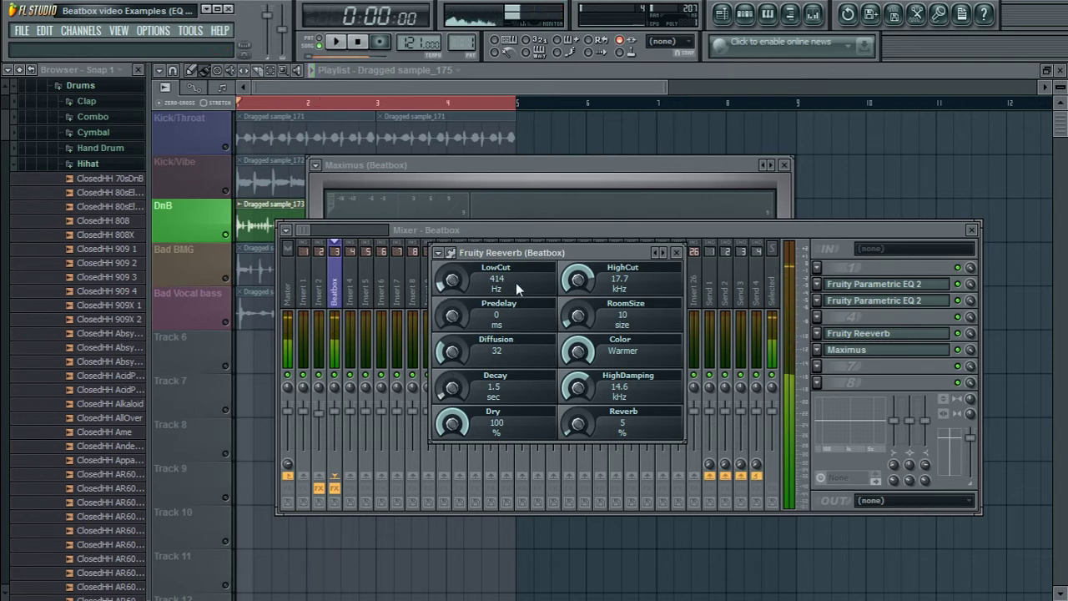
# Audition DnB with Fruity Reeverb's HighCut lowered to 0.5 kHz, and raise HighCut back up to 17.8 kHz
pyautogui.moveTo(577, 286); pyautogui.dragTo(577, 334)
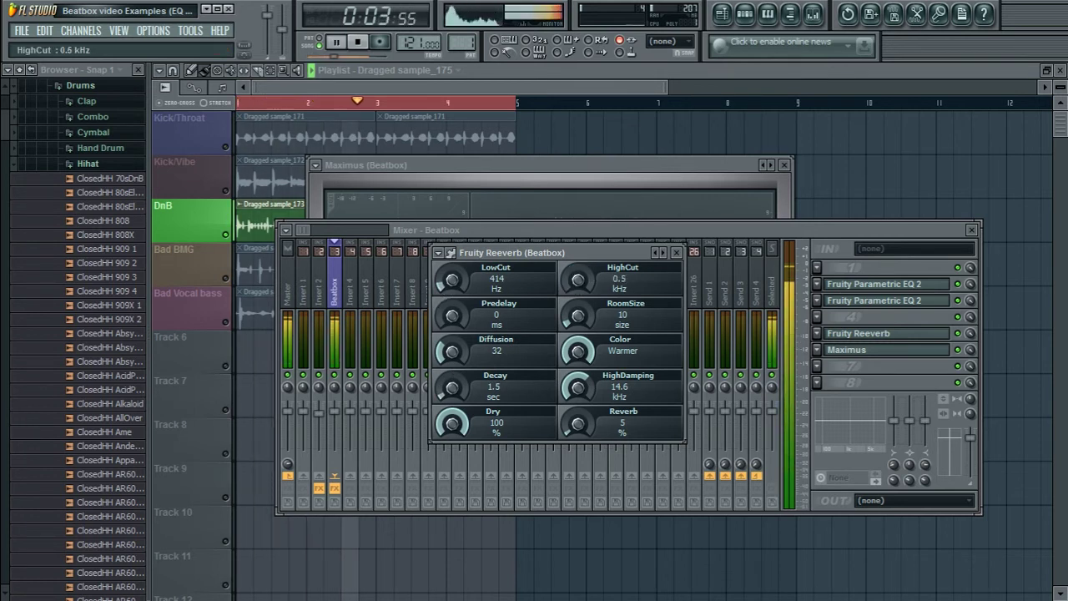
pyautogui.moveTo(578, 286); pyautogui.dragTo(578, 239)
pyautogui.press('space')
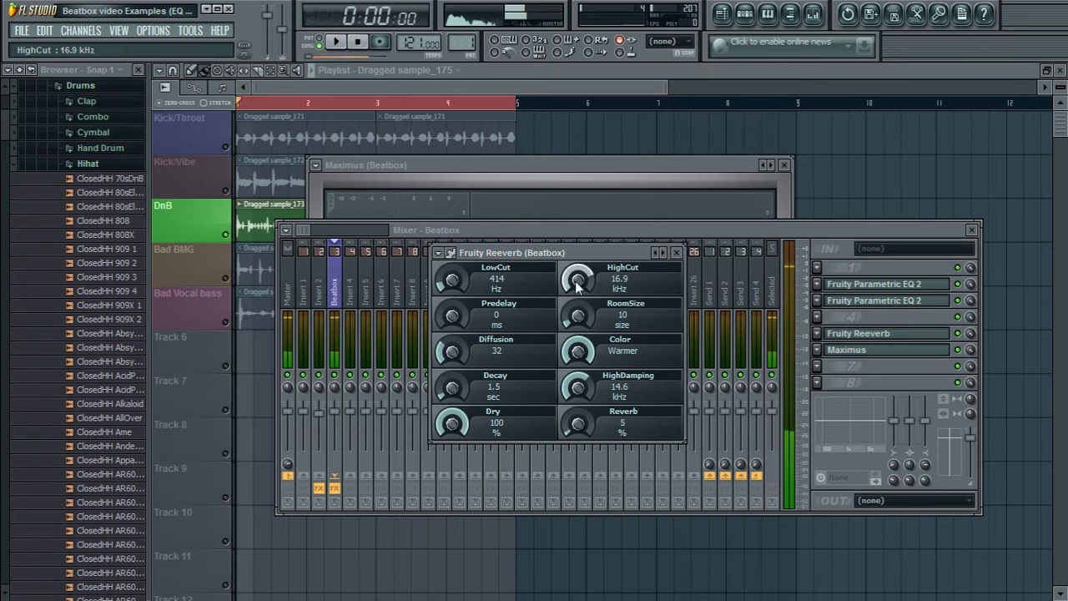
pyautogui.moveTo(578, 286); pyautogui.dragTo(578, 284)
pyautogui.moveTo(578, 280); pyautogui.dragTo(578, 278)
# Lower Fruity Reeverb's Decay to 0.3 sec, and raise it to 1.9 sec to audition DnB with a longer tail
pyautogui.moveTo(455, 398); pyautogui.dragTo(455, 439)
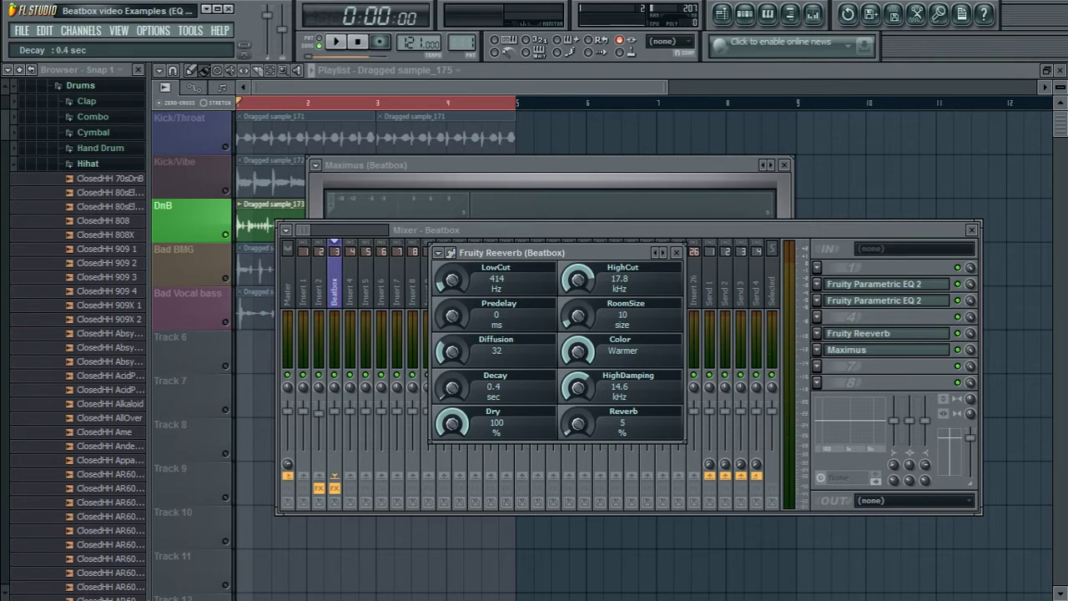
pyautogui.moveTo(455, 438); pyautogui.dragTo(455, 447)
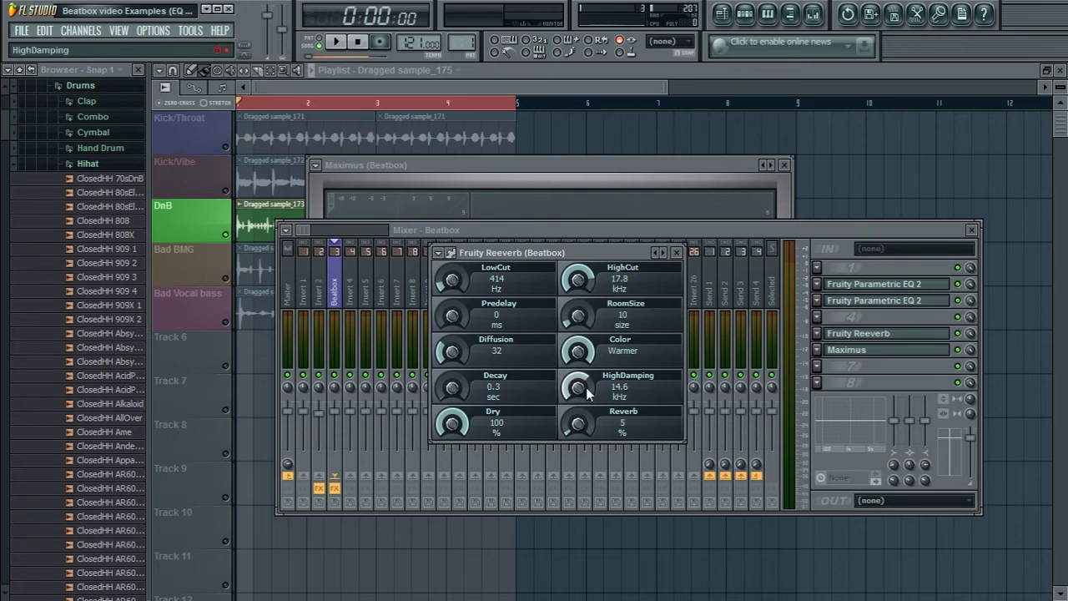
pyautogui.moveTo(445, 385); pyautogui.dragTo(445, 373)
pyautogui.press('space')
pyautogui.press('space')
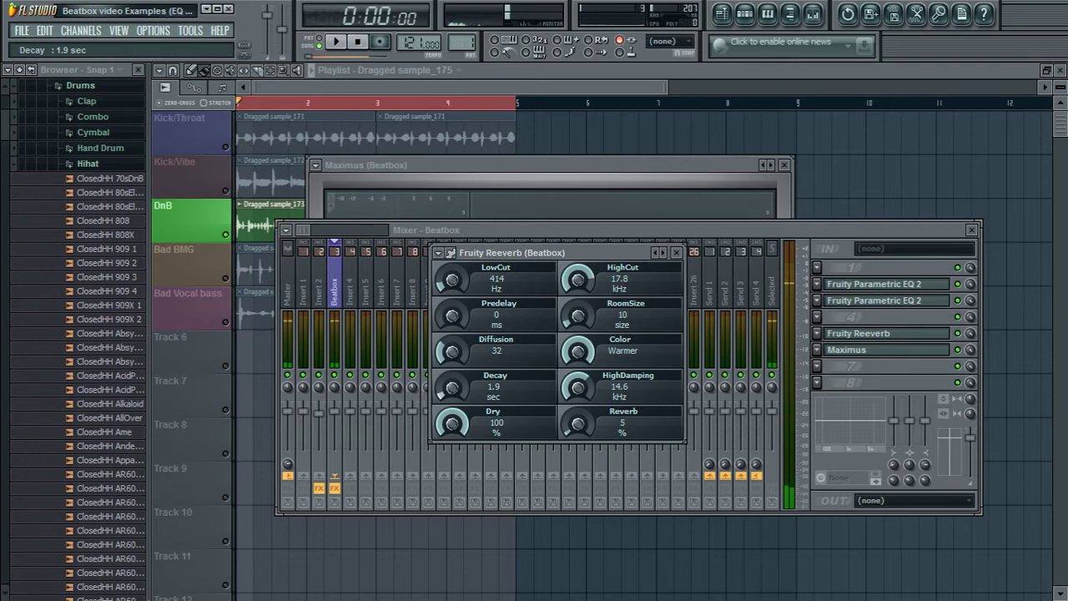
# Audition DnB with Fruity Reeverb's RoomSize at 71, and bring RoomSize down to 8 and Decay to 0.3 sec
pyautogui.moveTo(580, 321)
pyautogui.mouseDown()
pyautogui.moveTo(580, 309)
pyautogui.moveTo(580, 320)
pyautogui.mouseUp()
pyautogui.press('space')
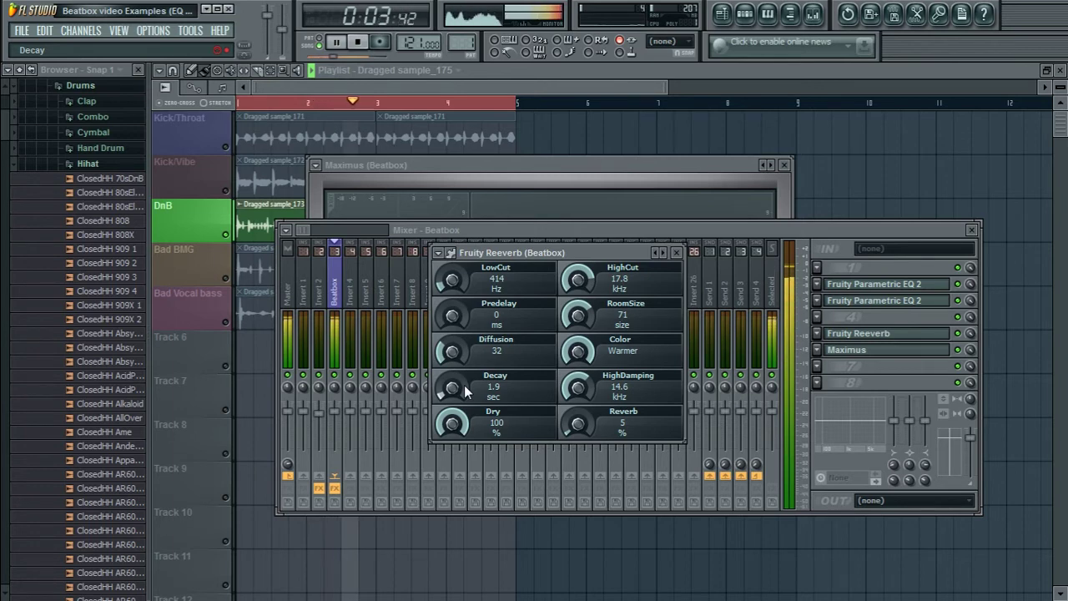
pyautogui.press('space')
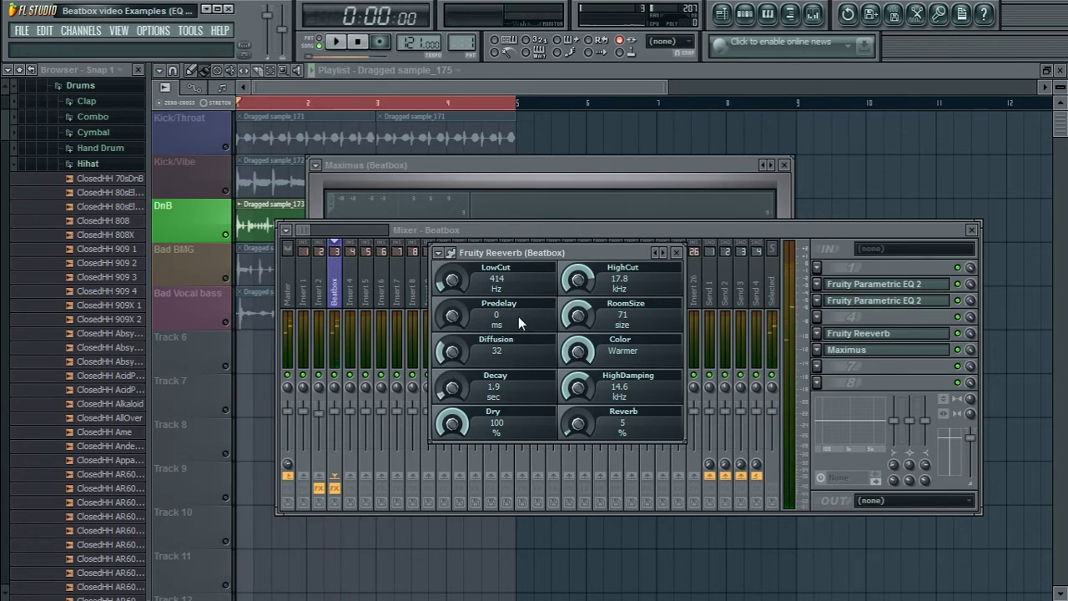
pyautogui.moveTo(591, 315); pyautogui.dragTo(591, 367)
pyautogui.moveTo(452, 386); pyautogui.dragTo(453, 425)
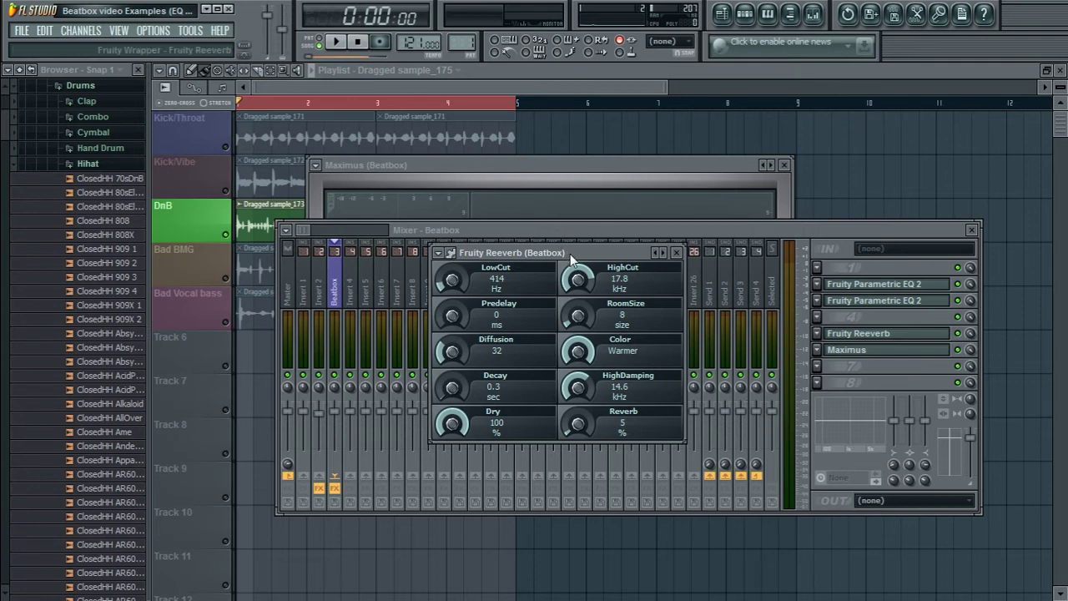
# Return to the playlist, mute the DnB track and unmute the Bad BMG track
pyautogui.click(424, 81)
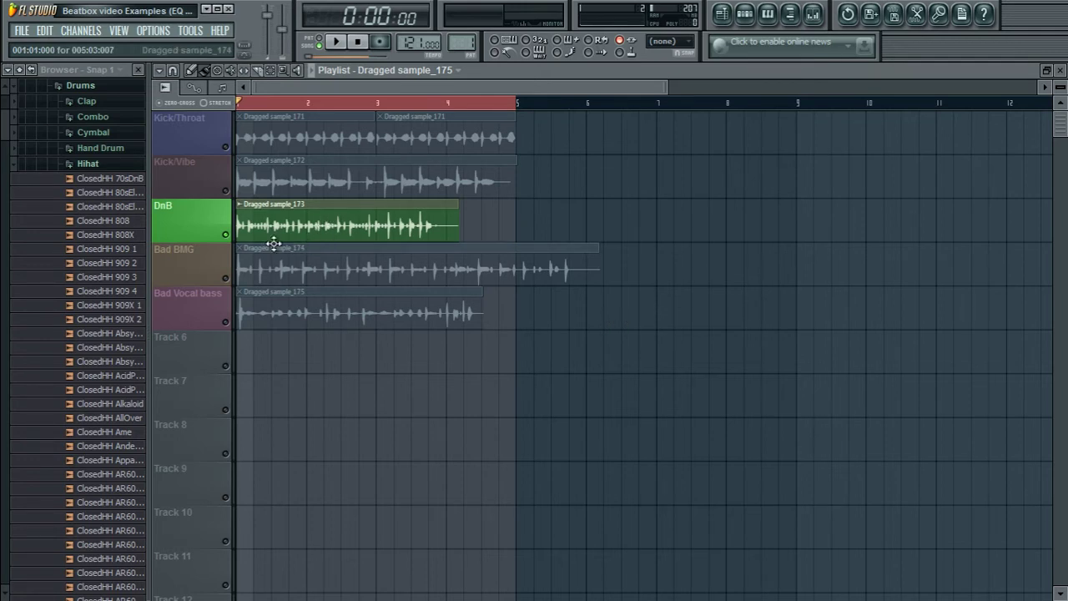
pyautogui.click(225, 234)
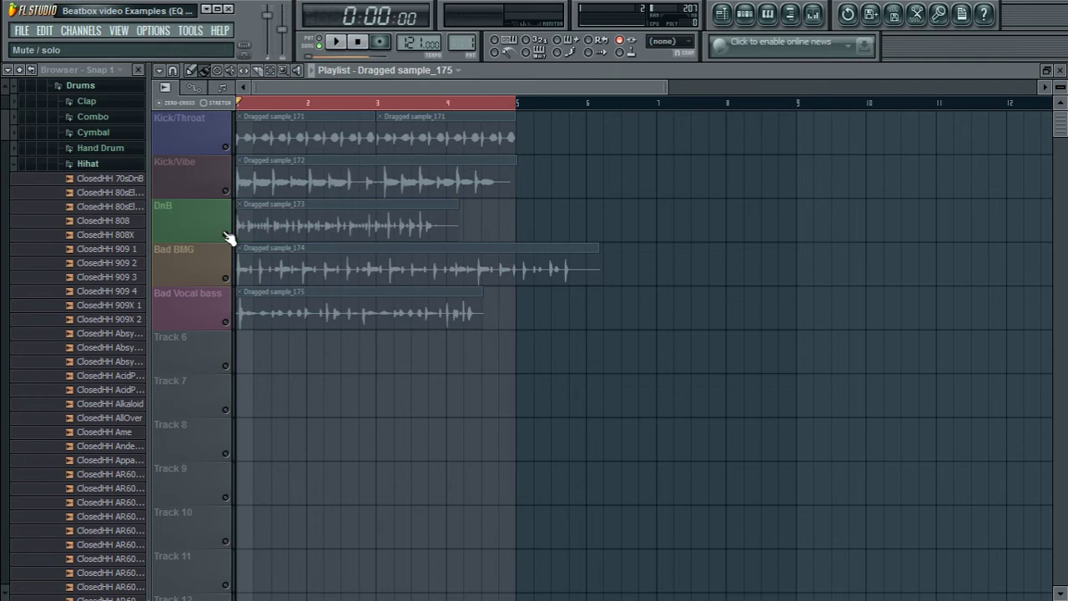
pyautogui.click(226, 279)
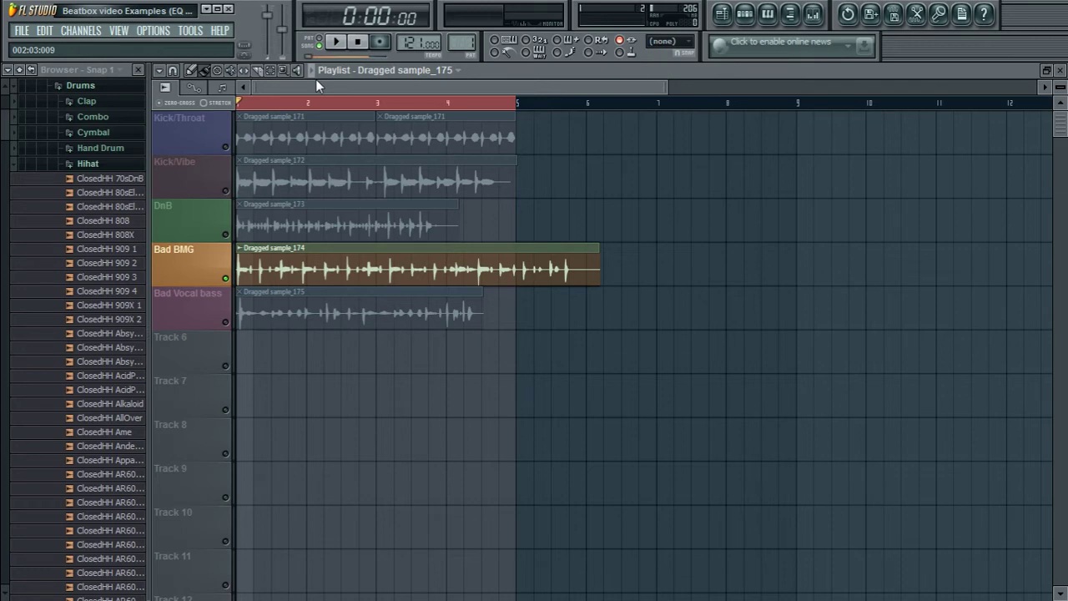
# Open the mixer below the Bad BMG clip, bypass all four Beatbox channel effects and audition Bad BMG dry
pyautogui.click(823, 18)
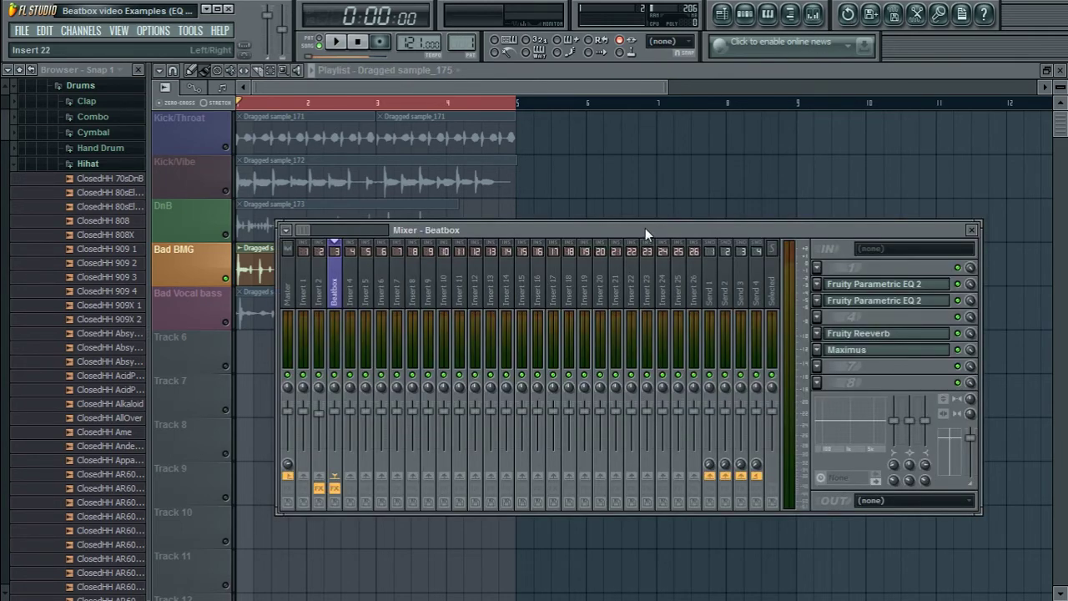
pyautogui.moveTo(645, 228); pyautogui.dragTo(686, 263)
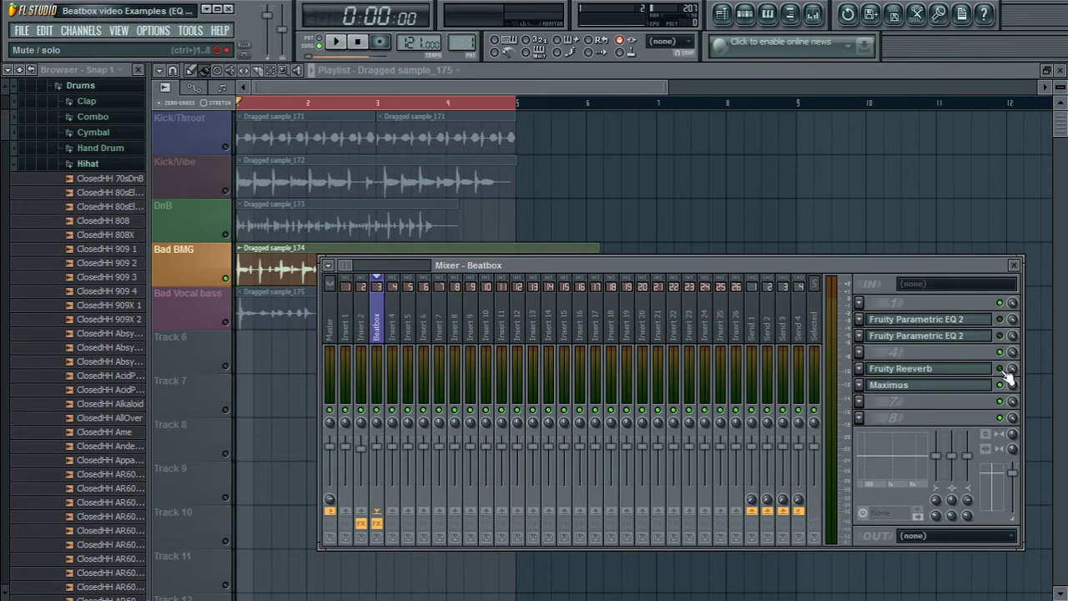
pyautogui.press('space')
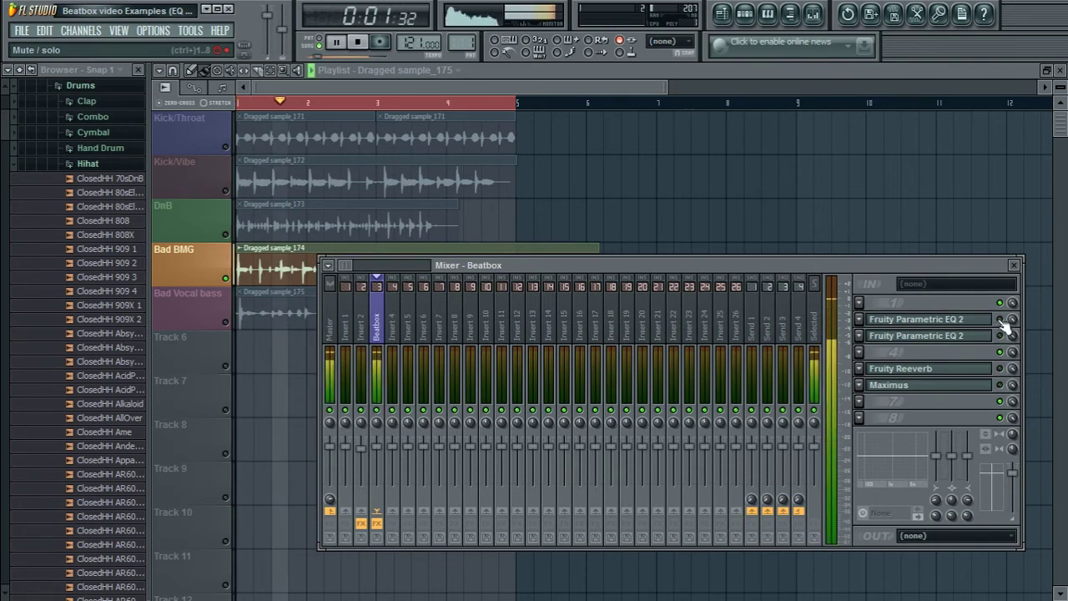
pyautogui.moveTo(859, 264); pyautogui.dragTo(854, 296)
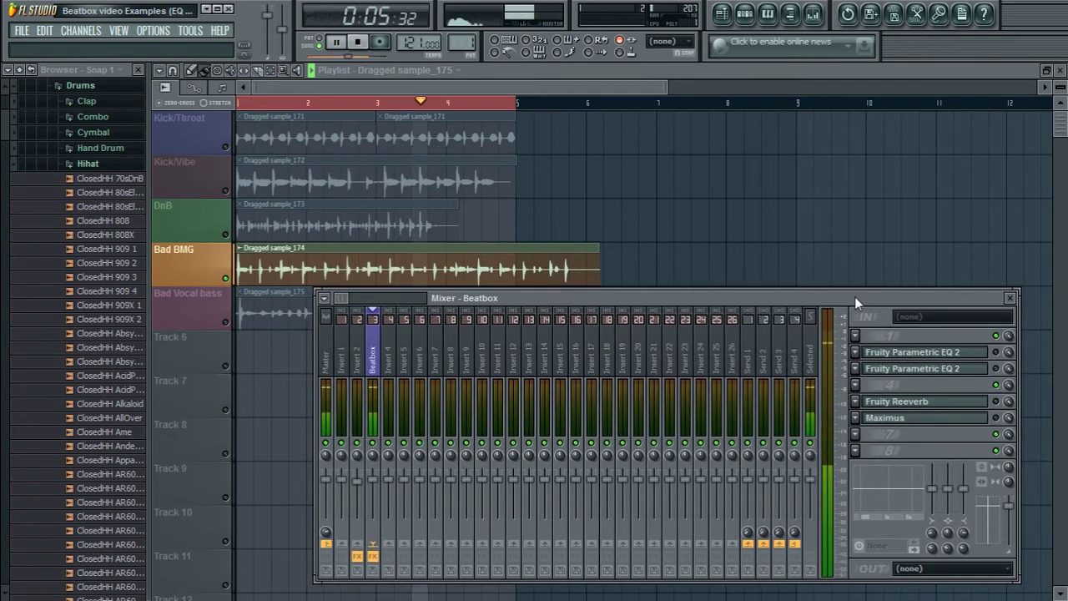
pyautogui.press('space')
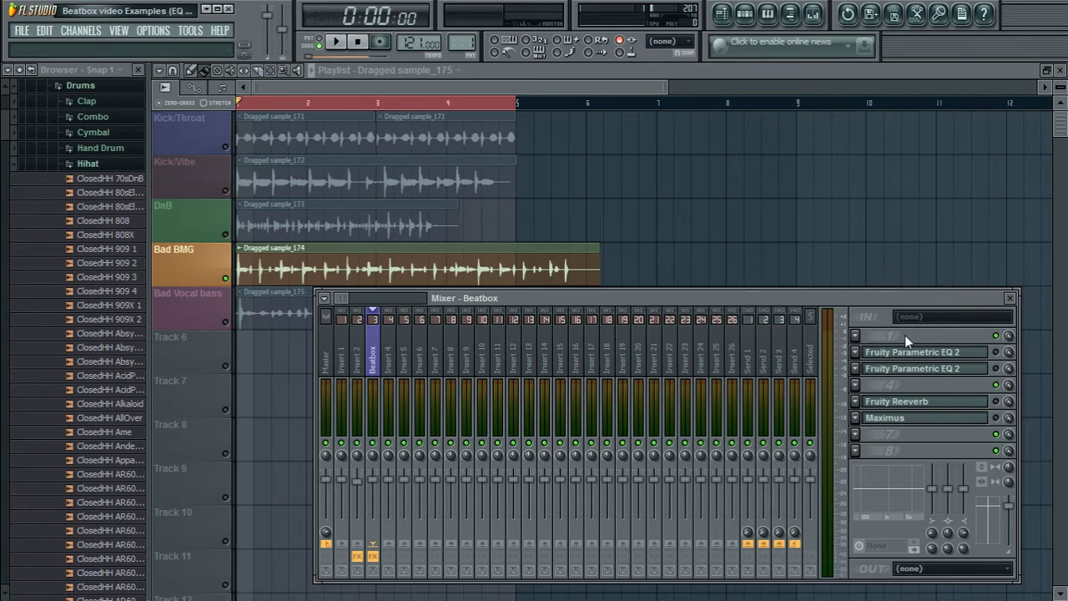
# Re-enable both Fruity Parametric EQ 2 slots, Fruity Reeverb and Maximus, and audition Bad BMG with the processing
pyautogui.click(996, 368)
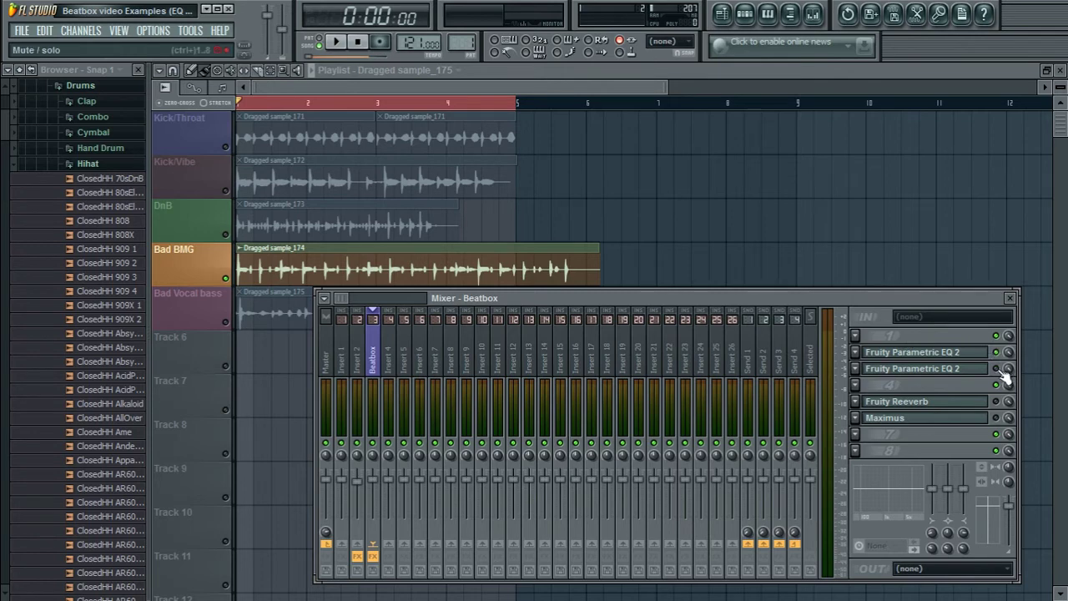
pyautogui.click(997, 402)
pyautogui.click(997, 418)
pyautogui.press('space')
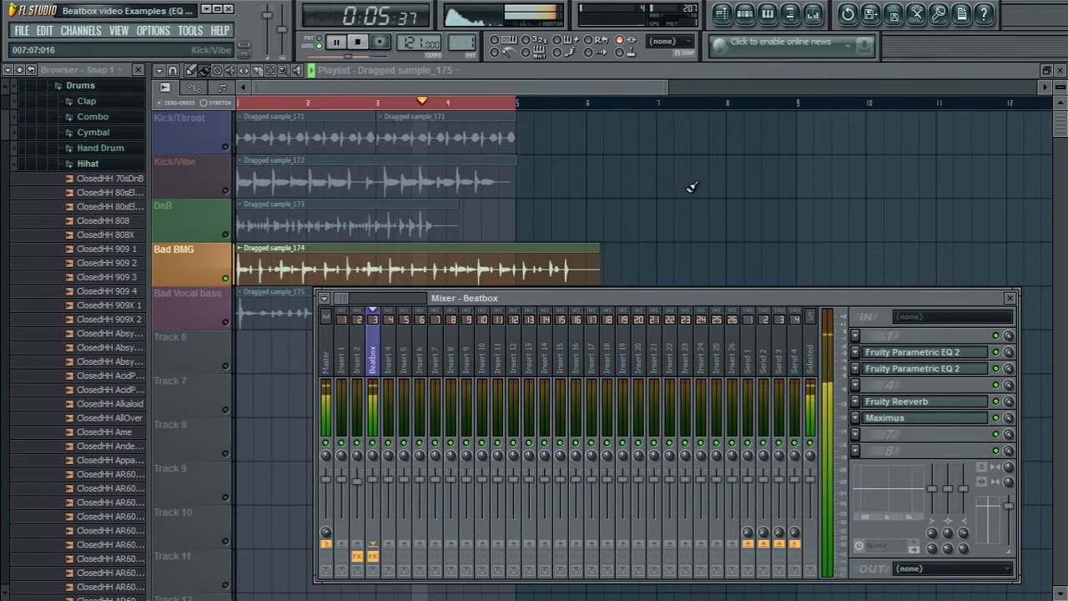
pyautogui.press('space')
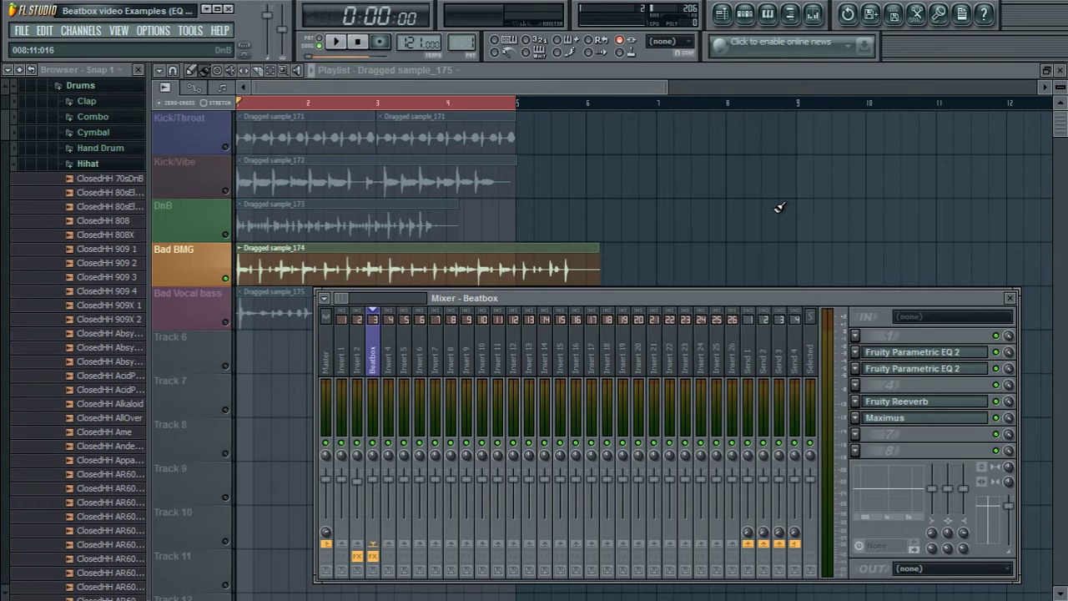
# Mute Bad BMG in the playlist, unmute Bad Vocal bass and audition it
pyautogui.click(225, 279)
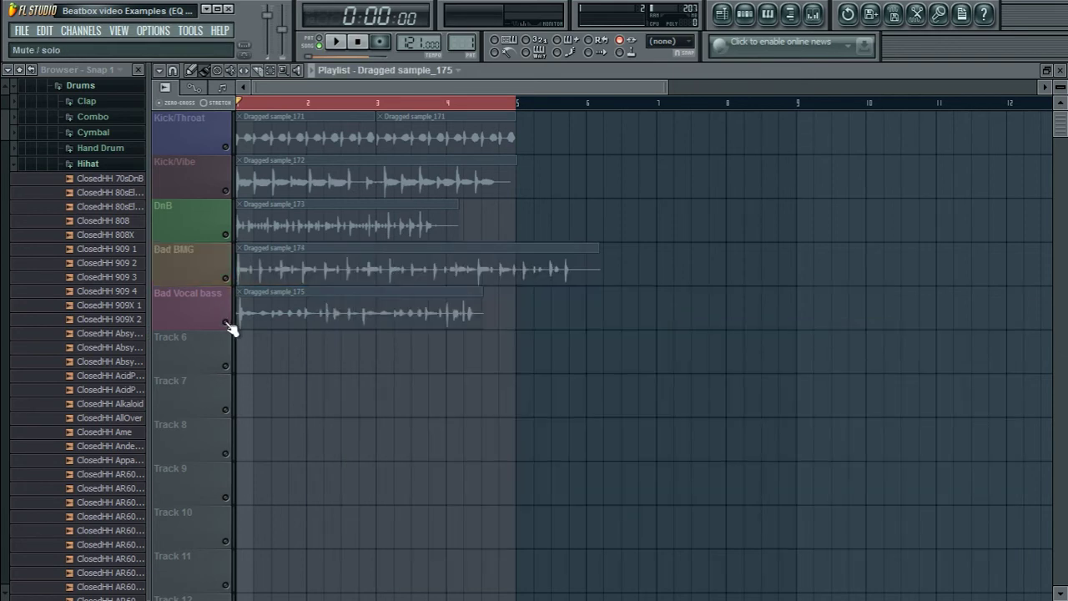
pyautogui.click(226, 322)
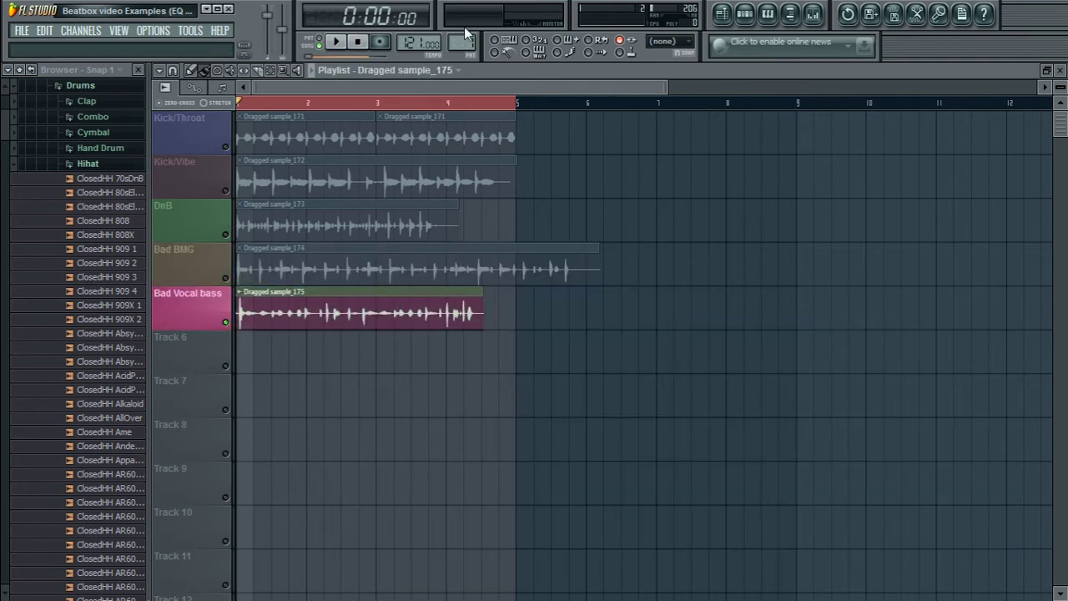
pyautogui.press('space')
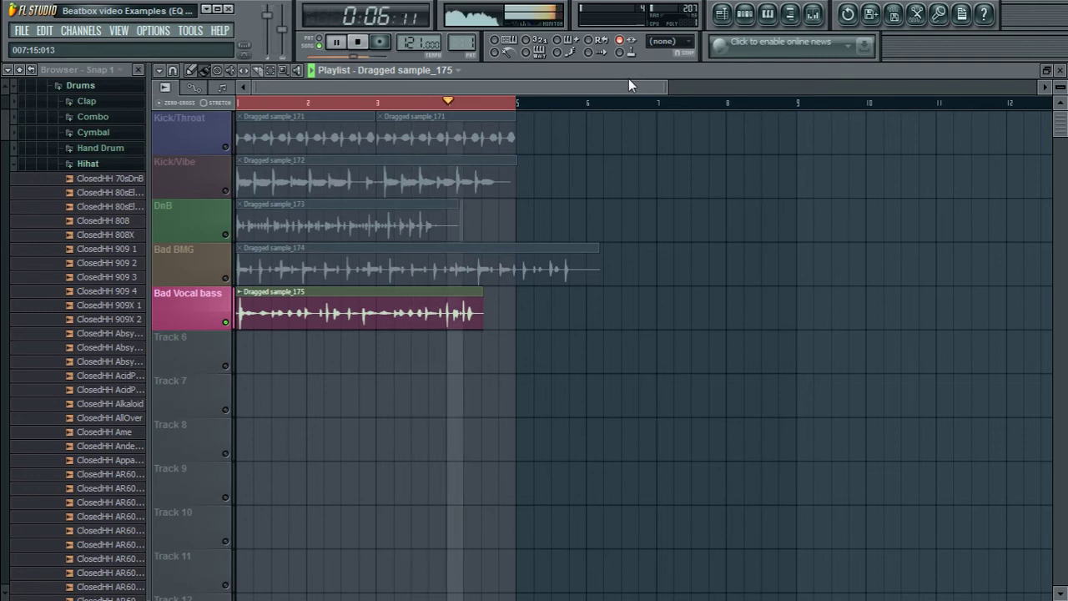
pyautogui.press('space')
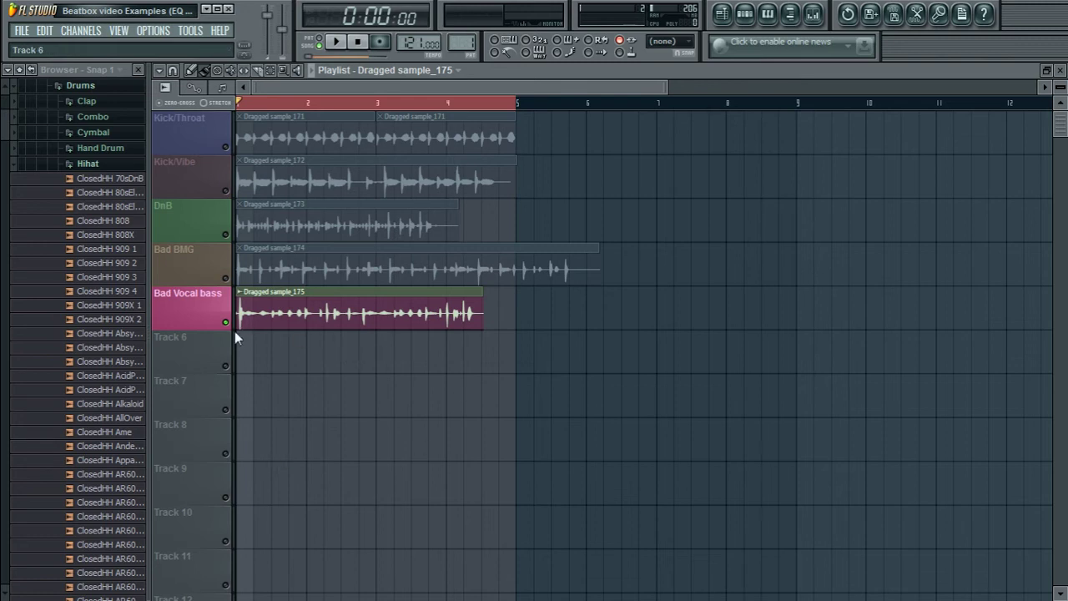
# Unmute Kick/Throat, mute Bad Vocal bass and briefly audition the Kick/Throat track for comparison
pyautogui.click(225, 147)
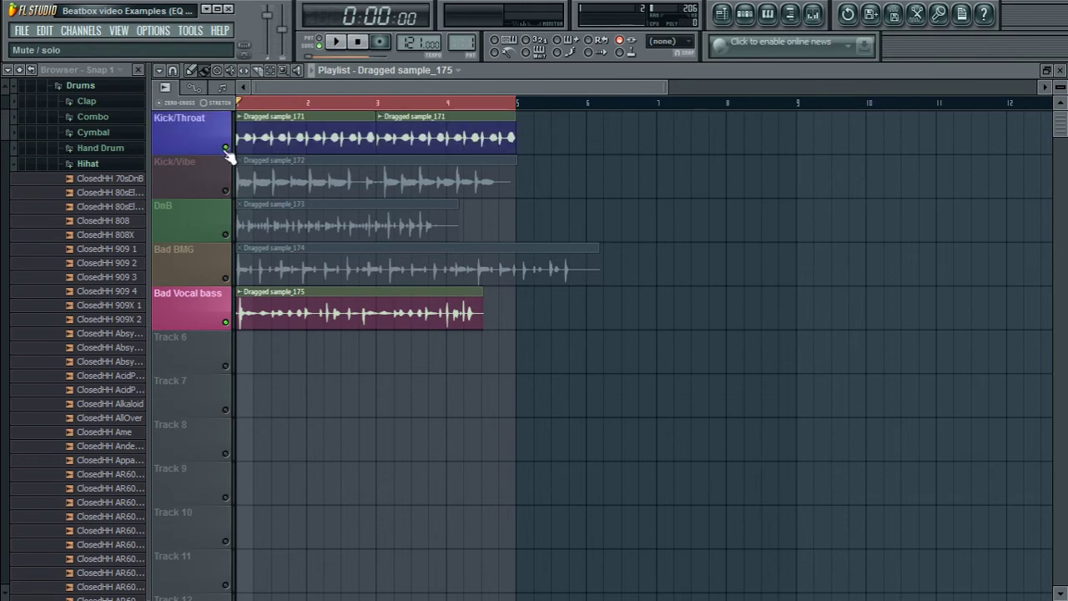
pyautogui.click(226, 322)
pyautogui.press('space')
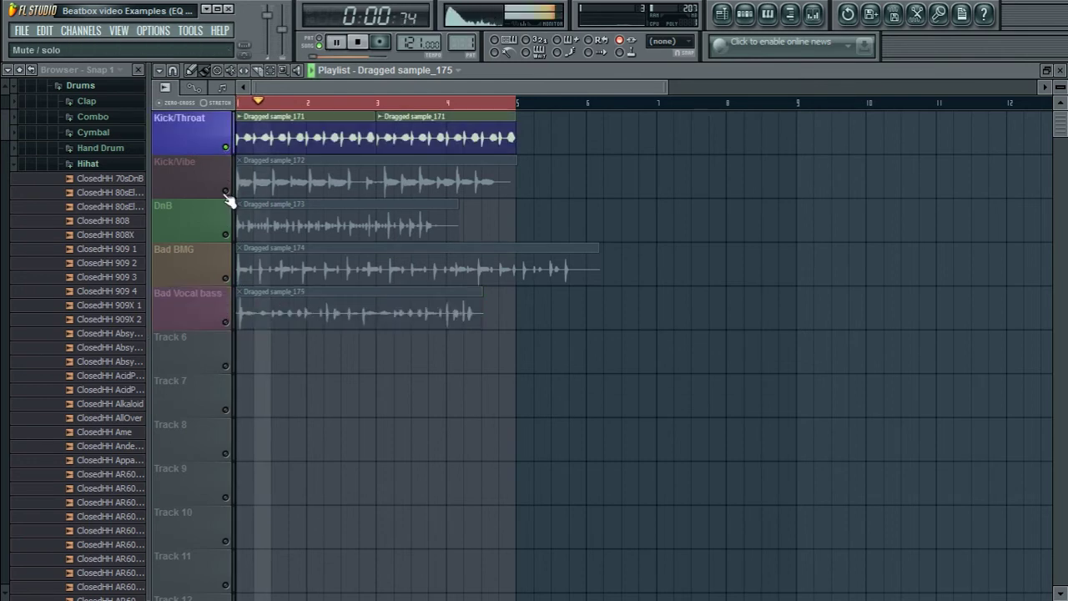
pyautogui.press('space')
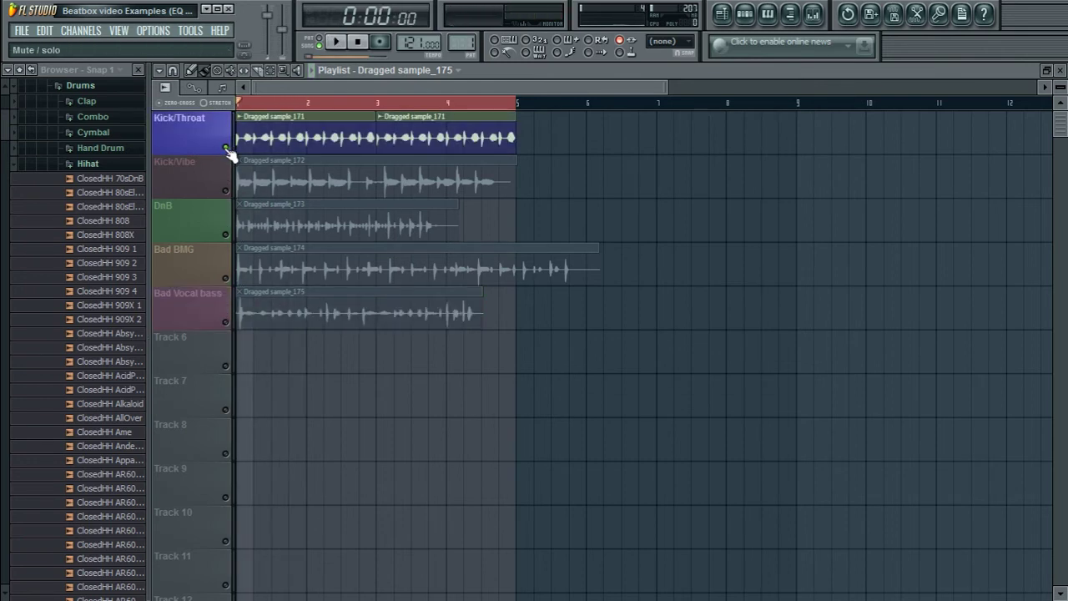
# Mute Kick/Throat, unmute Bad Vocal bass and audition that track again
pyautogui.click(225, 148)
pyautogui.click(225, 322)
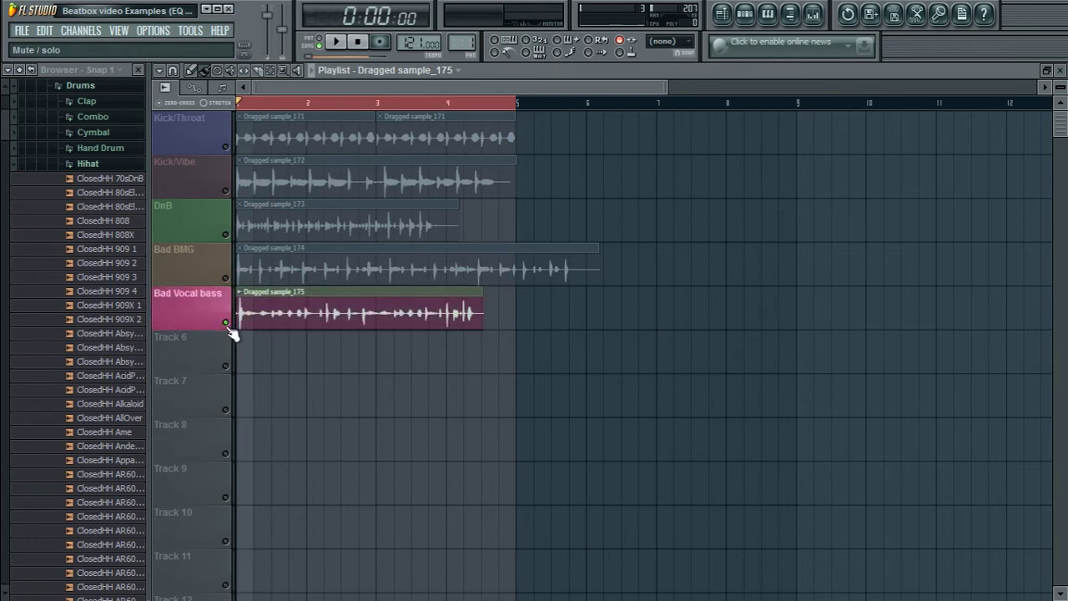
pyautogui.press('space')
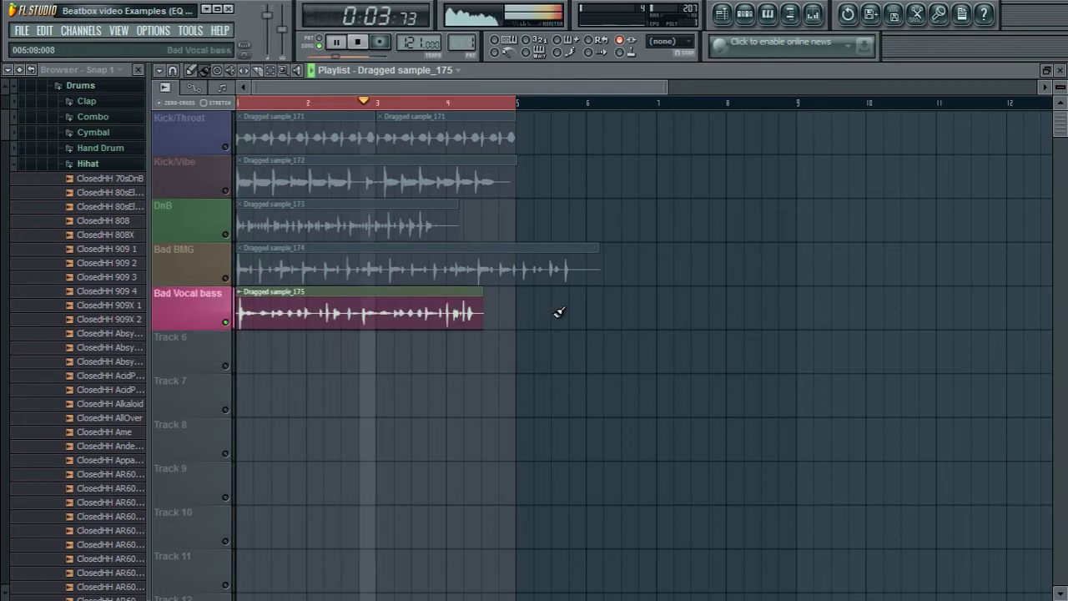
pyautogui.press('space')
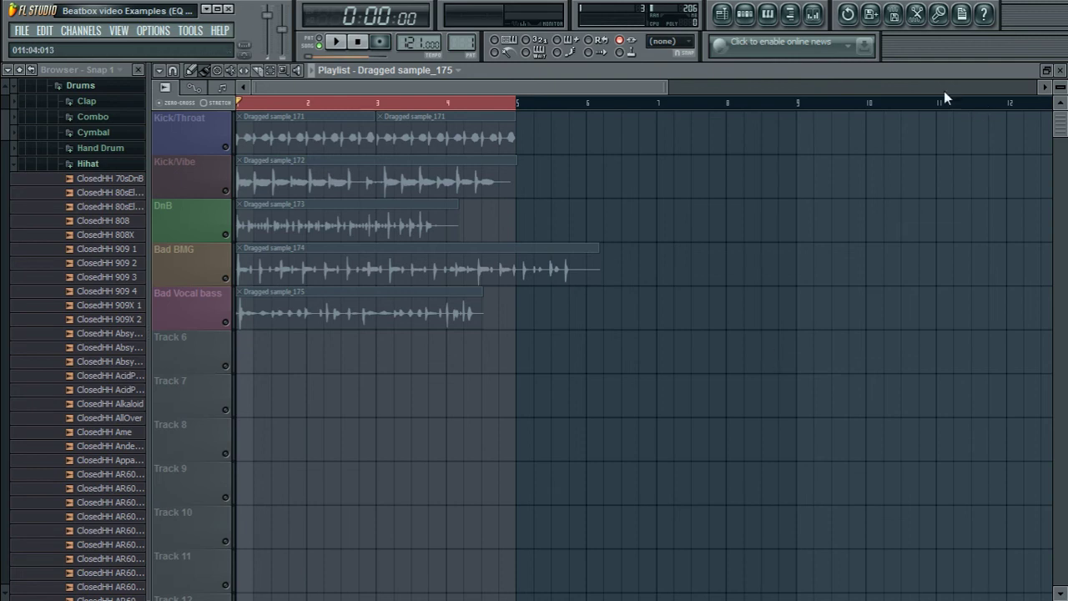
# Open the mixer, view the effect plugins available for a Beatbox channel slot without choosing one, and move the mixer higher over the playlist
pyautogui.click(812, 13)
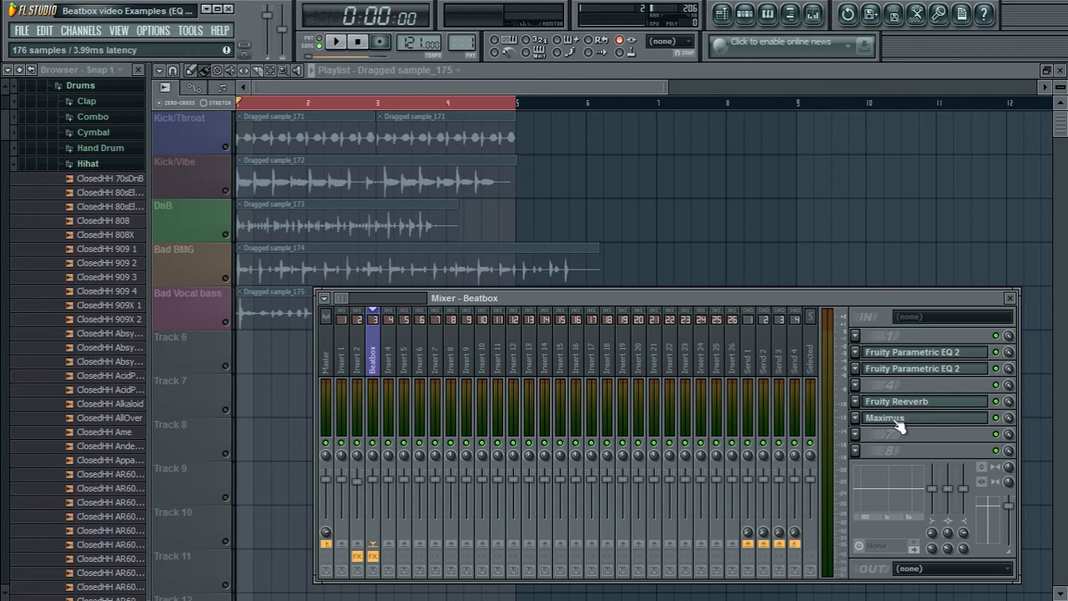
pyautogui.click(861, 392)
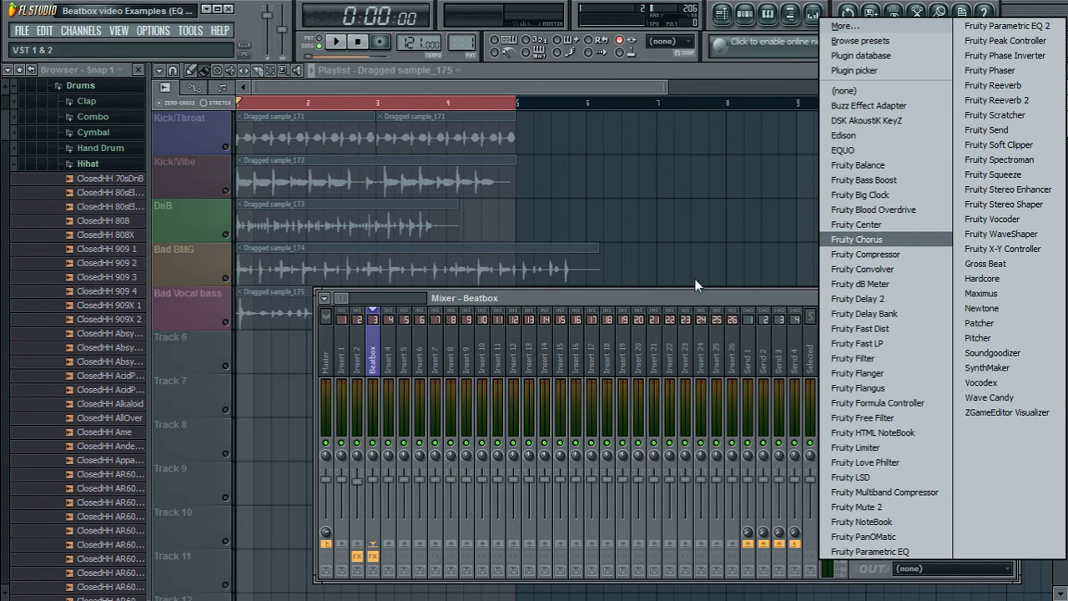
pyautogui.click(701, 300)
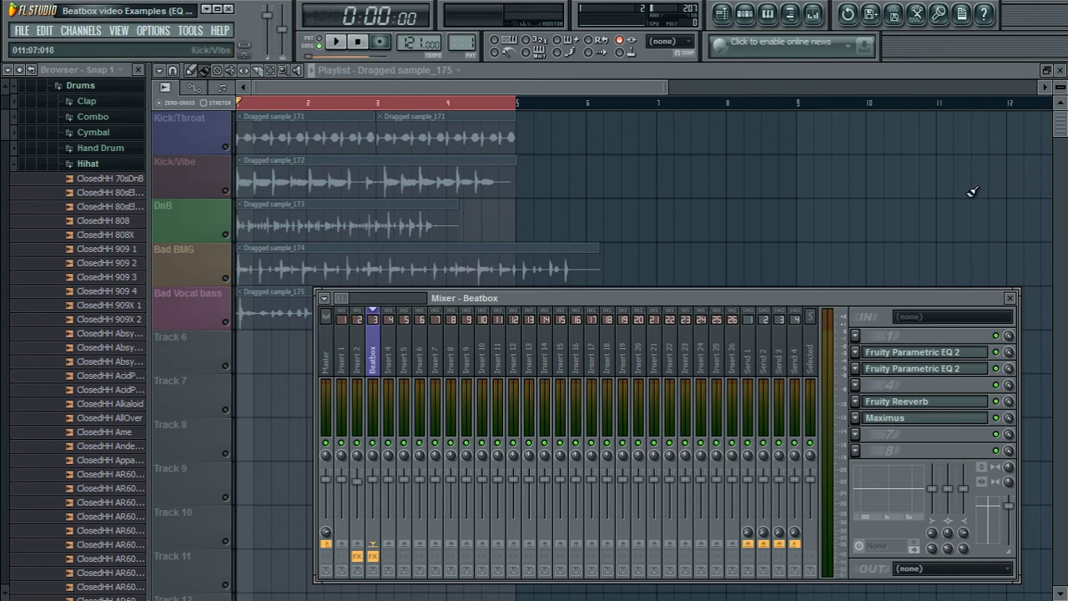
pyautogui.moveTo(761, 299); pyautogui.dragTo(713, 189)
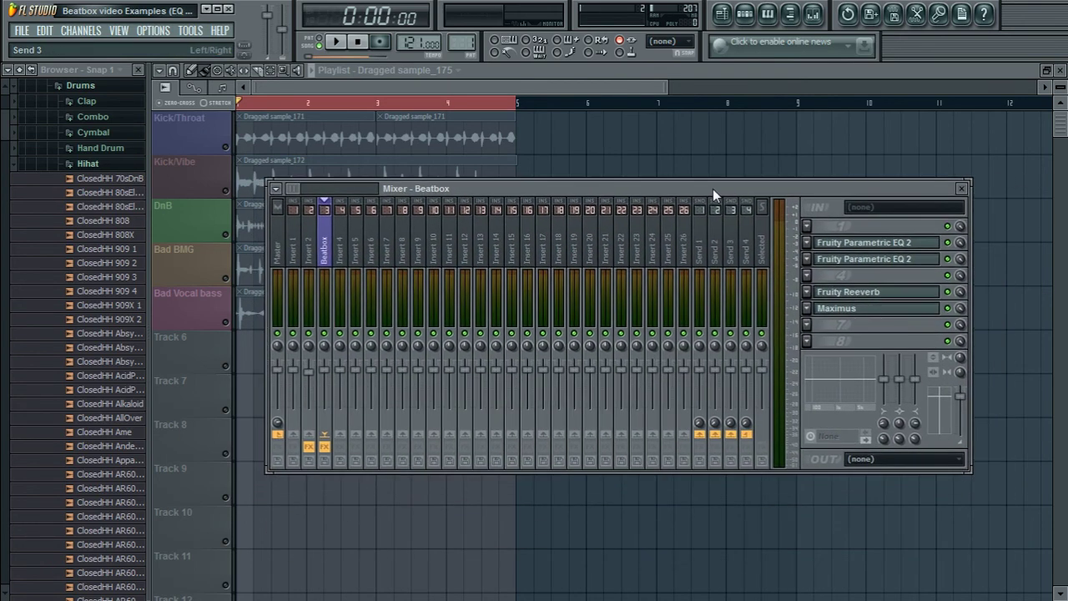